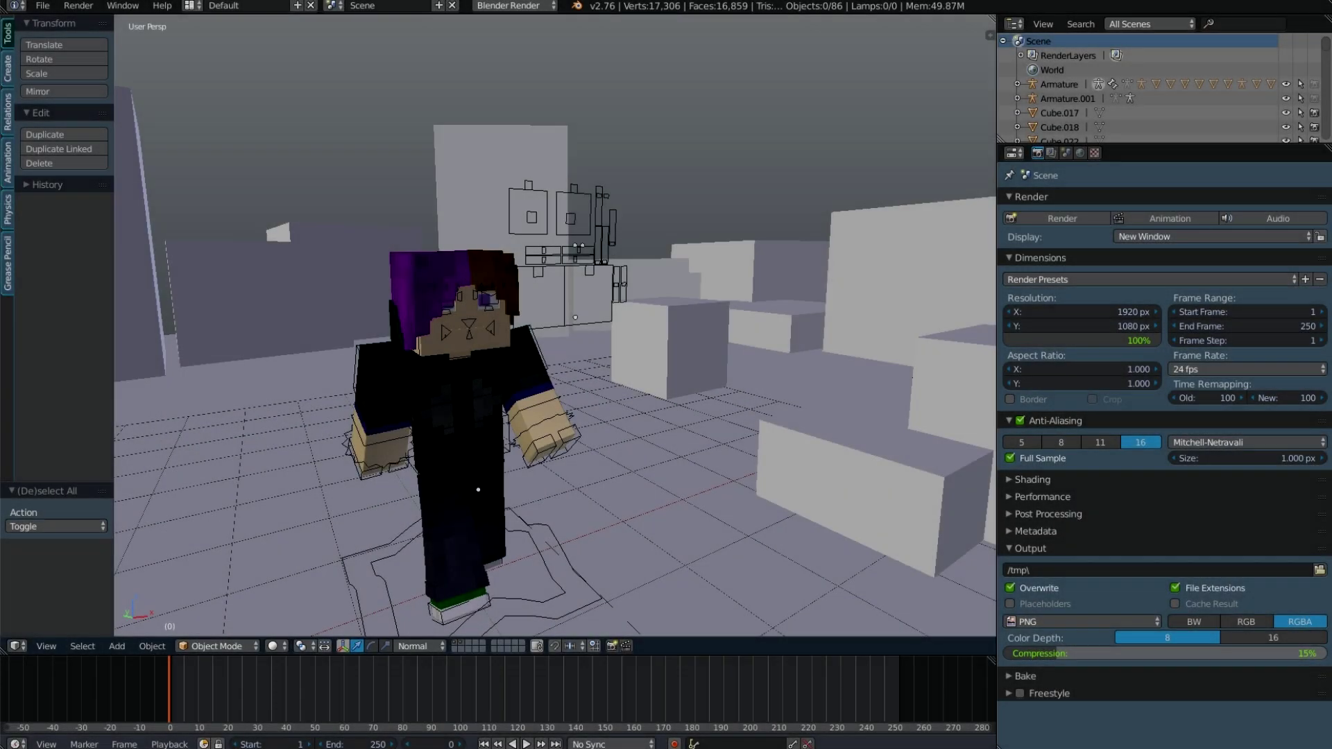
# - Lower the tall block Cube.042 beside the character
pyautogui.moveTo(555, 347); pyautogui.dragTo(499, 347, button='middle')
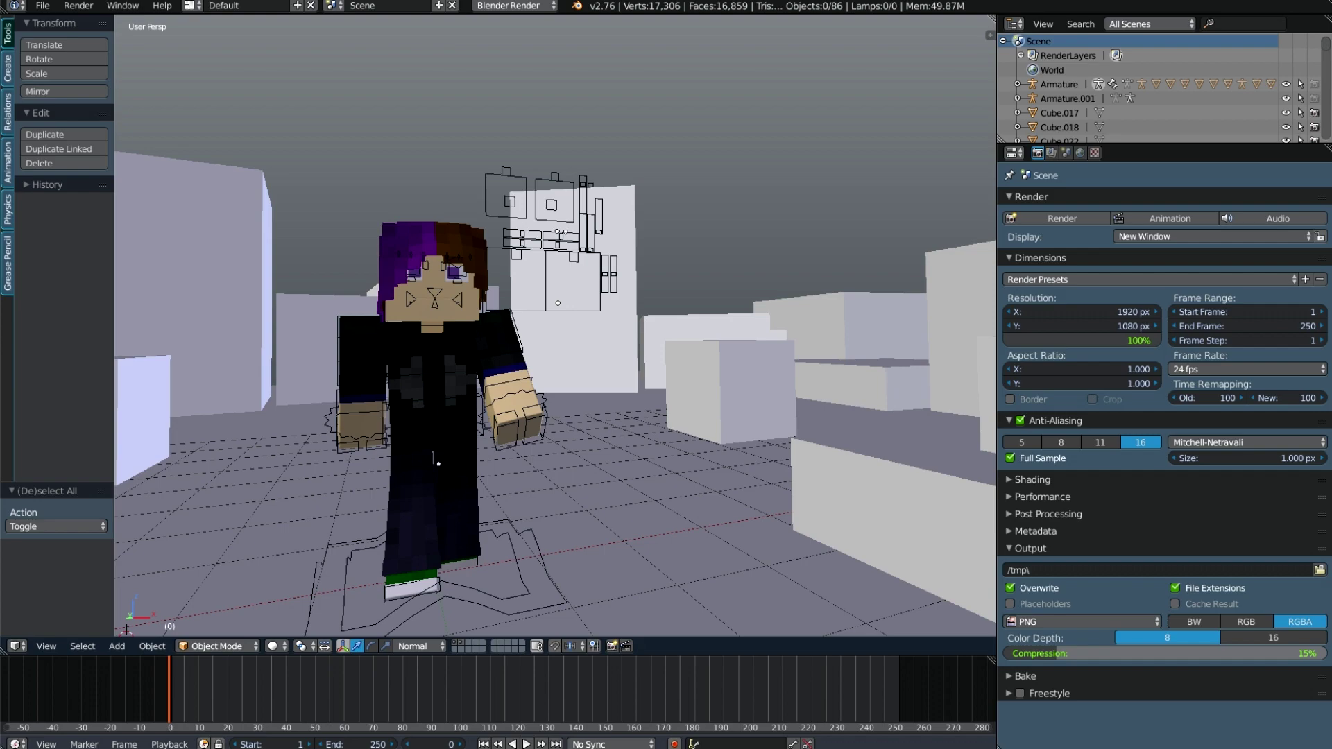
pyautogui.moveTo(528, 347)
pyautogui.mouseDown(button='middle')
pyautogui.moveTo(569, 340)
pyautogui.moveTo(479, 347)
pyautogui.mouseUp(button='middle')
pyautogui.moveTo(555, 326)
pyautogui.mouseDown(button='middle')
pyautogui.moveTo(499, 326)
pyautogui.moveTo(465, 291)
pyautogui.mouseUp(button='middle')
pyautogui.rightClick(542, 208)
pyautogui.press('g')
pyautogui.click(500, 194)
# - Slide the left block Cube.052 inward toward the centre
pyautogui.moveTo(500, 347); pyautogui.dragTo(451, 333, button='middle')
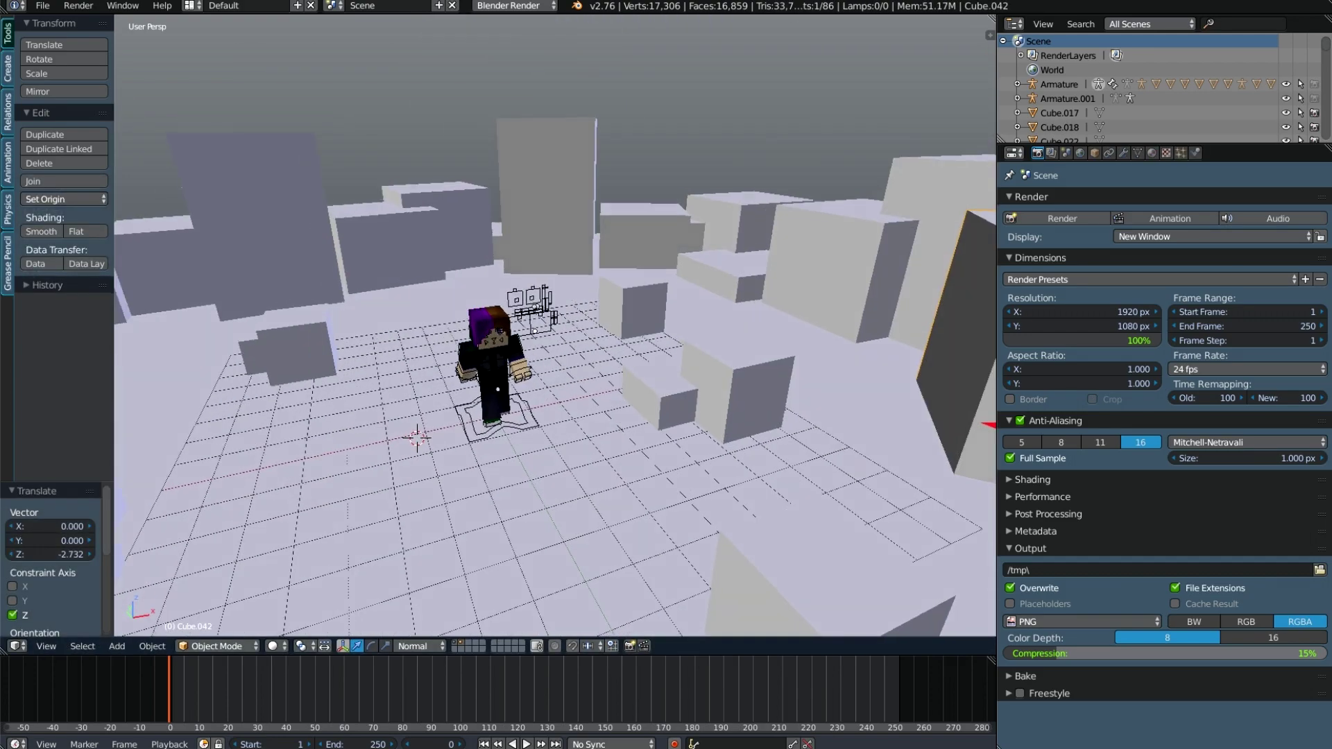
pyautogui.rightClick(222, 235)
pyautogui.press('g')
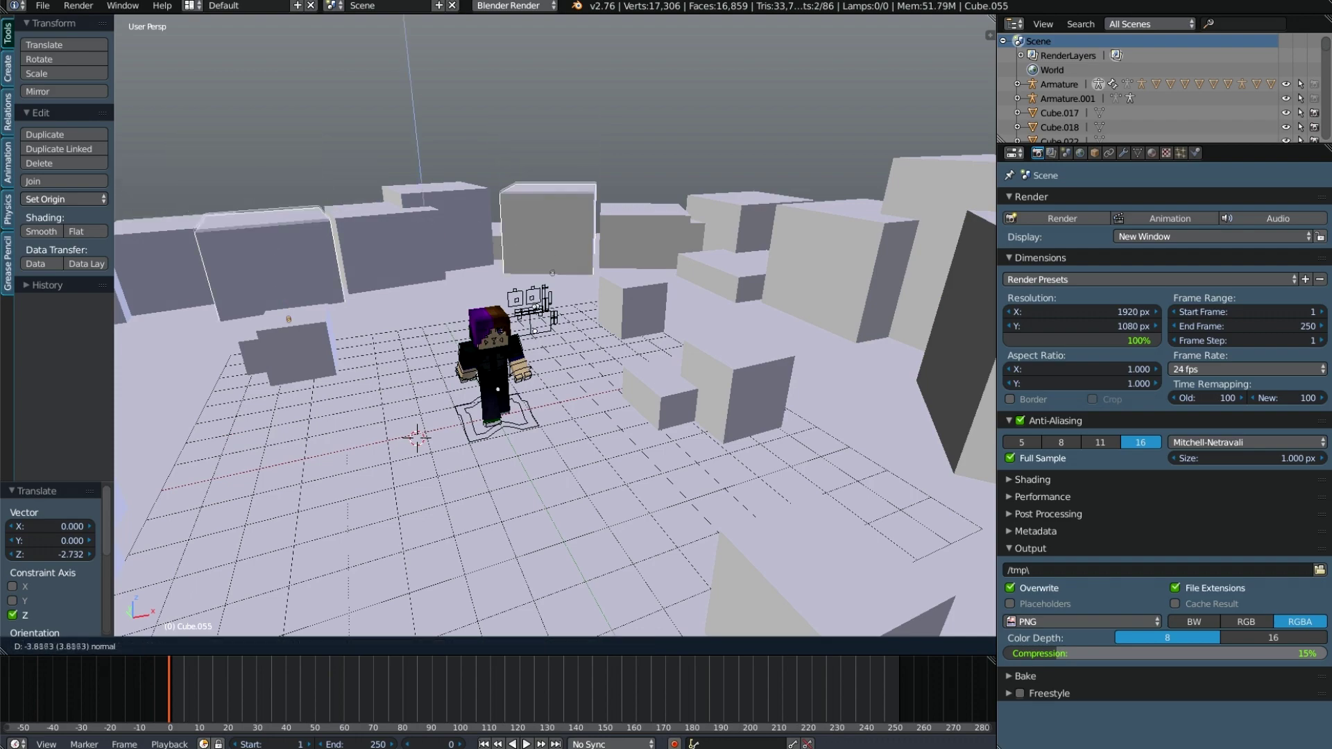
pyautogui.press('Return')
pyautogui.press('a')
# - Raise block Cube.051 upward, then deselect everything
pyautogui.rightClick(637, 289)
pyautogui.press('g')
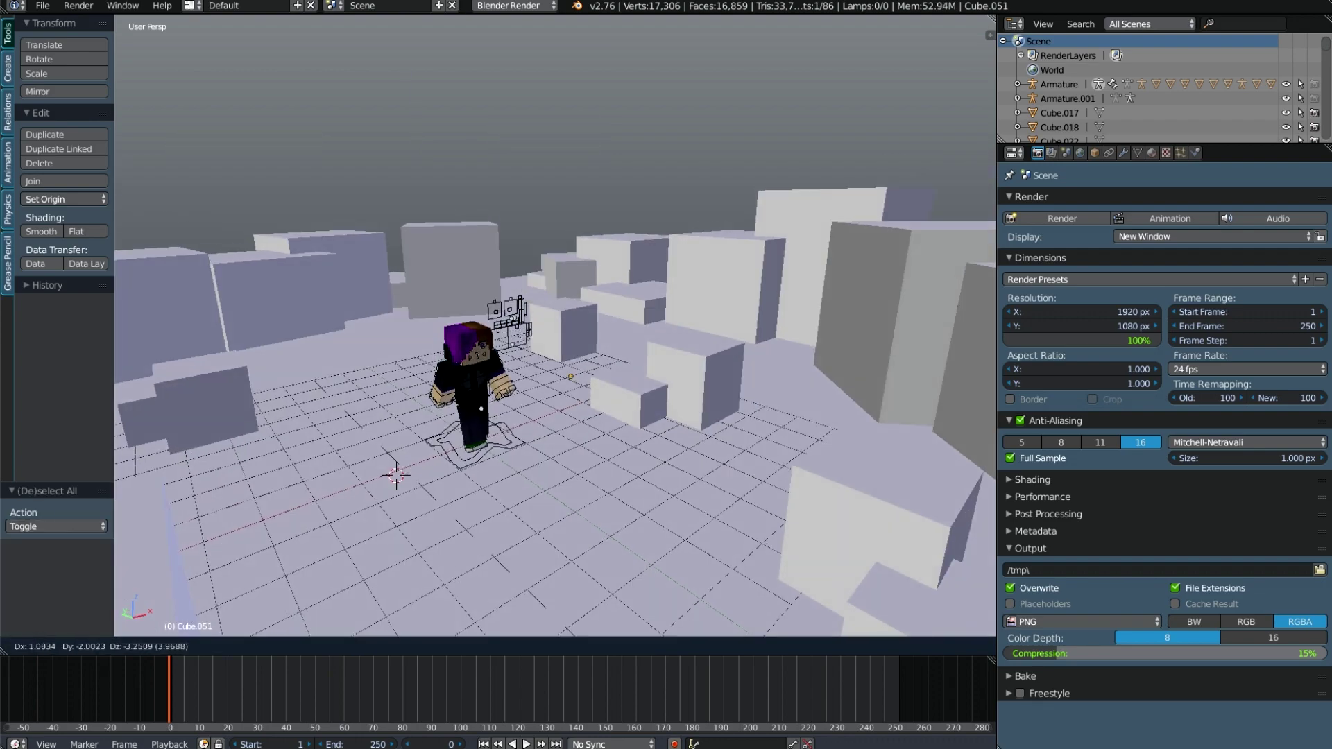
pyautogui.press('Return')
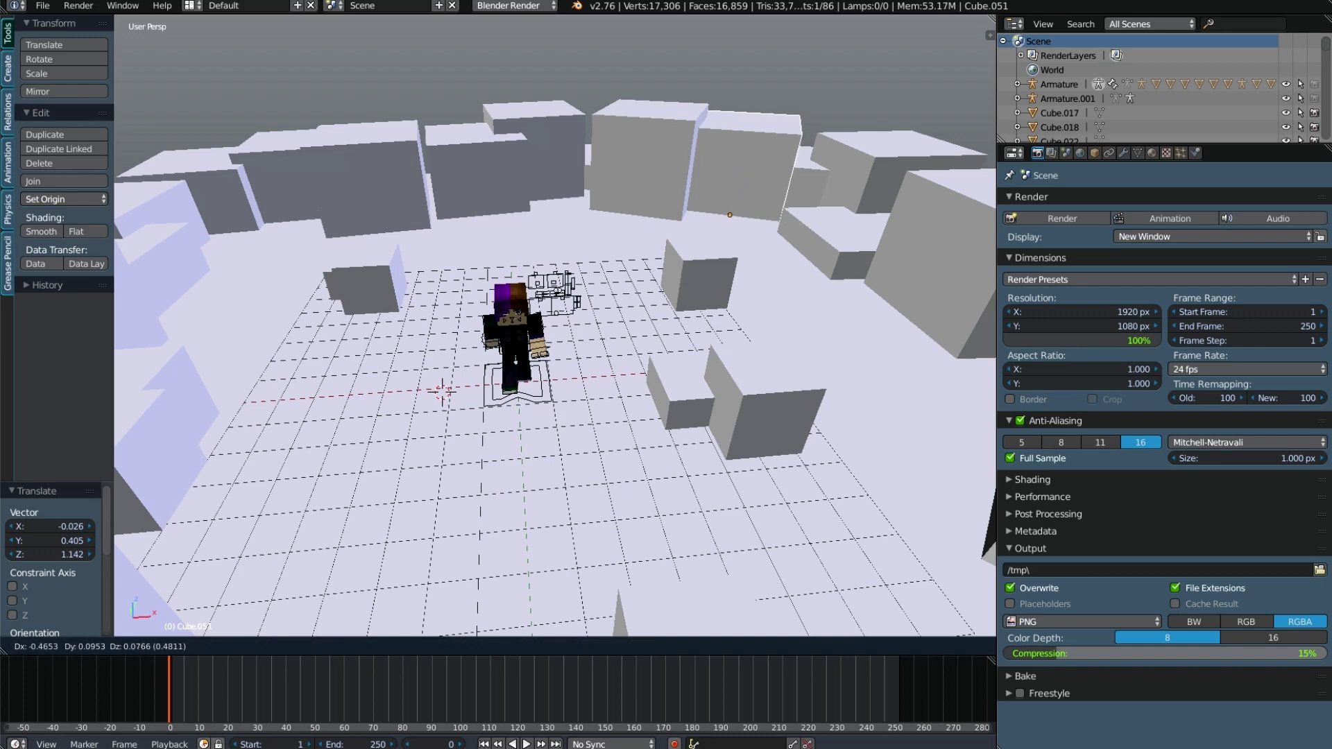
pyautogui.press('a')
pyautogui.click(42, 5)
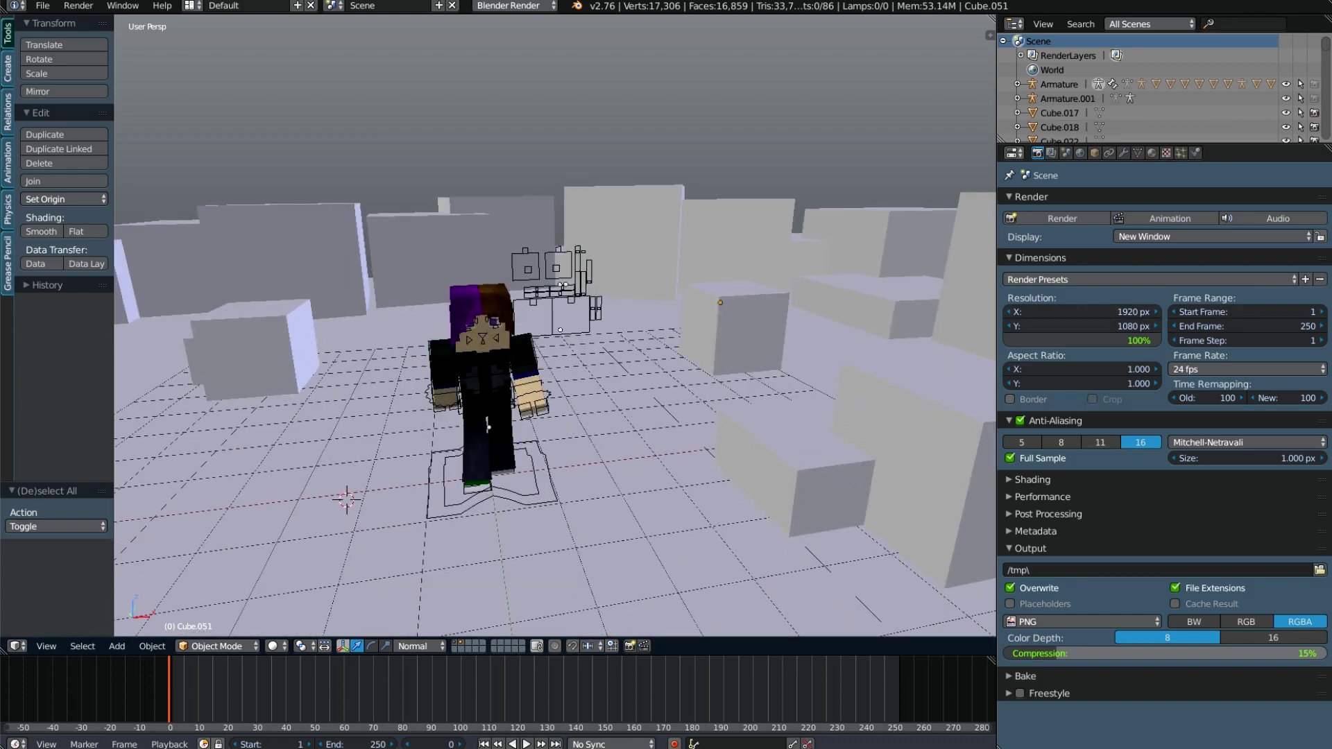
pyautogui.moveTo(488, 425)
pyautogui.mouseDown(button='middle')
pyautogui.moveTo(405, 489)
pyautogui.moveTo(436, 447)
pyautogui.moveTo(518, 413)
pyautogui.mouseUp(button='middle')
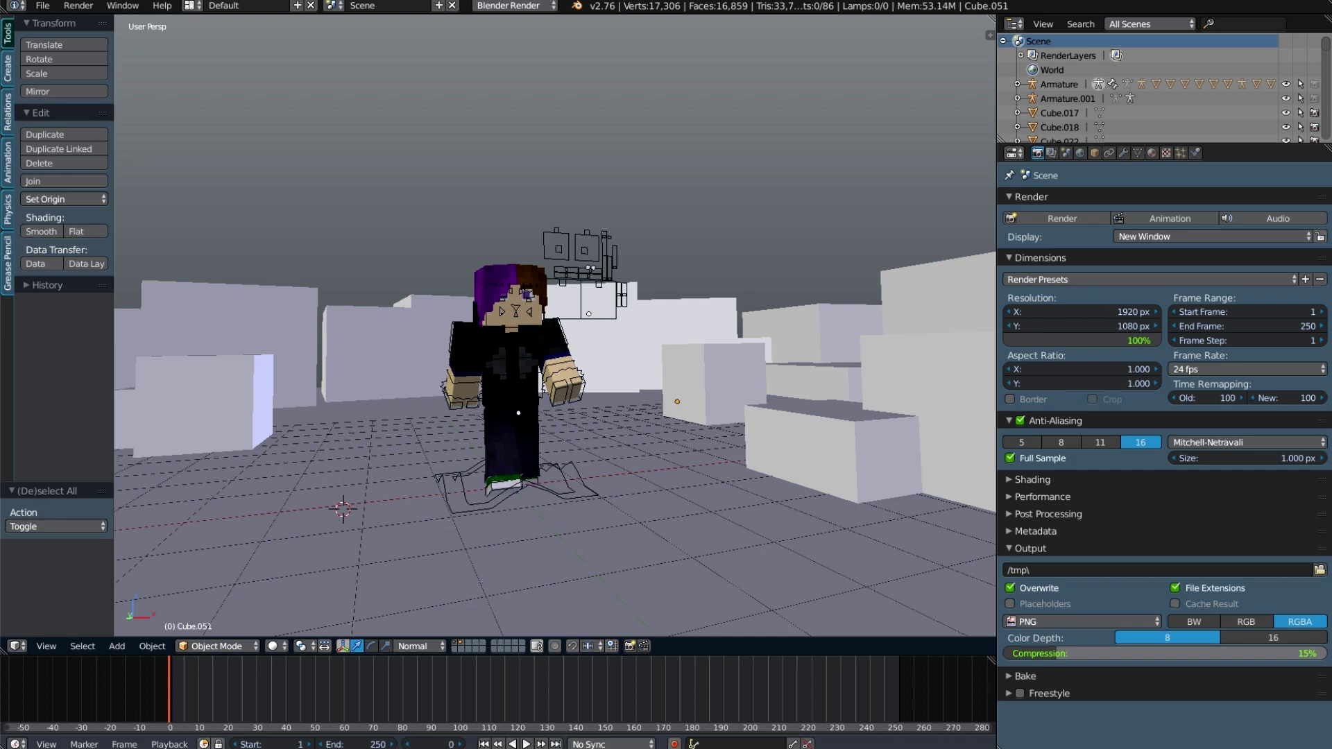
# - Show the World settings and fly around the character and block walls with Shift+F
pyautogui.click(43, 6)
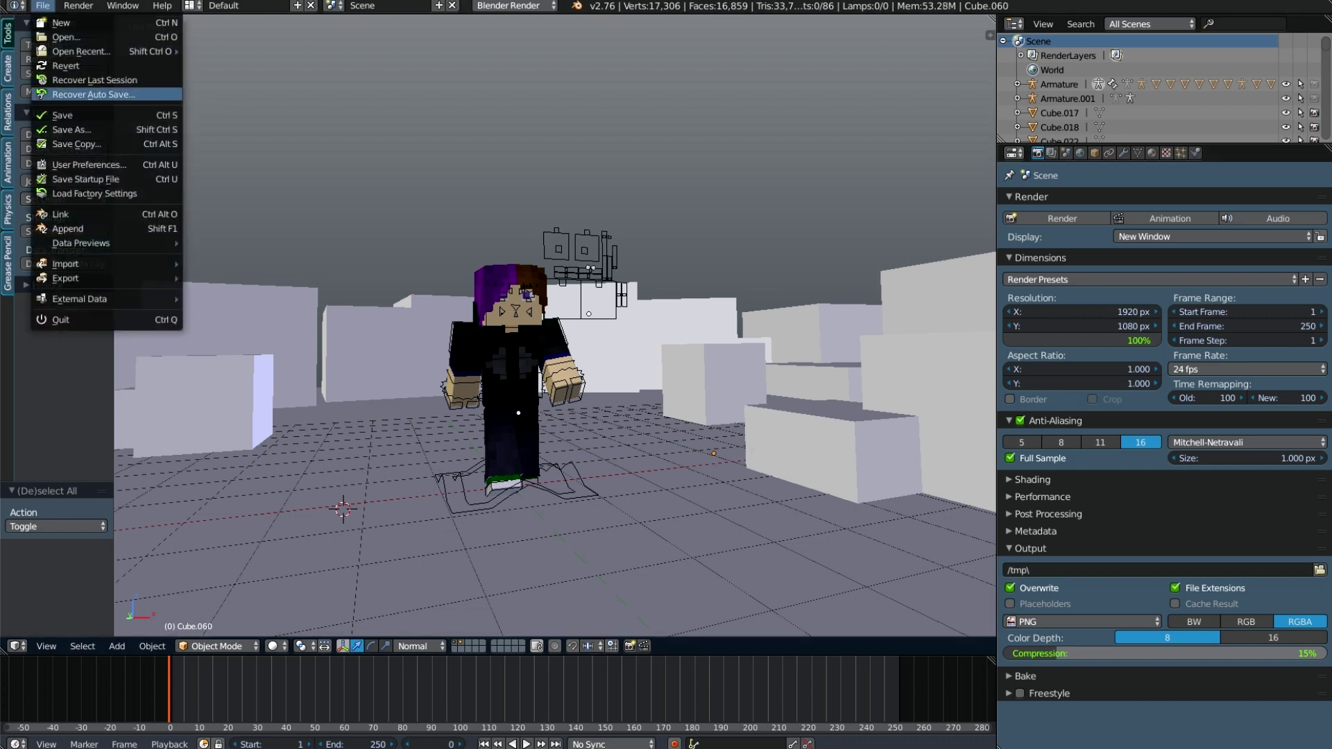
pyautogui.click(1080, 153)
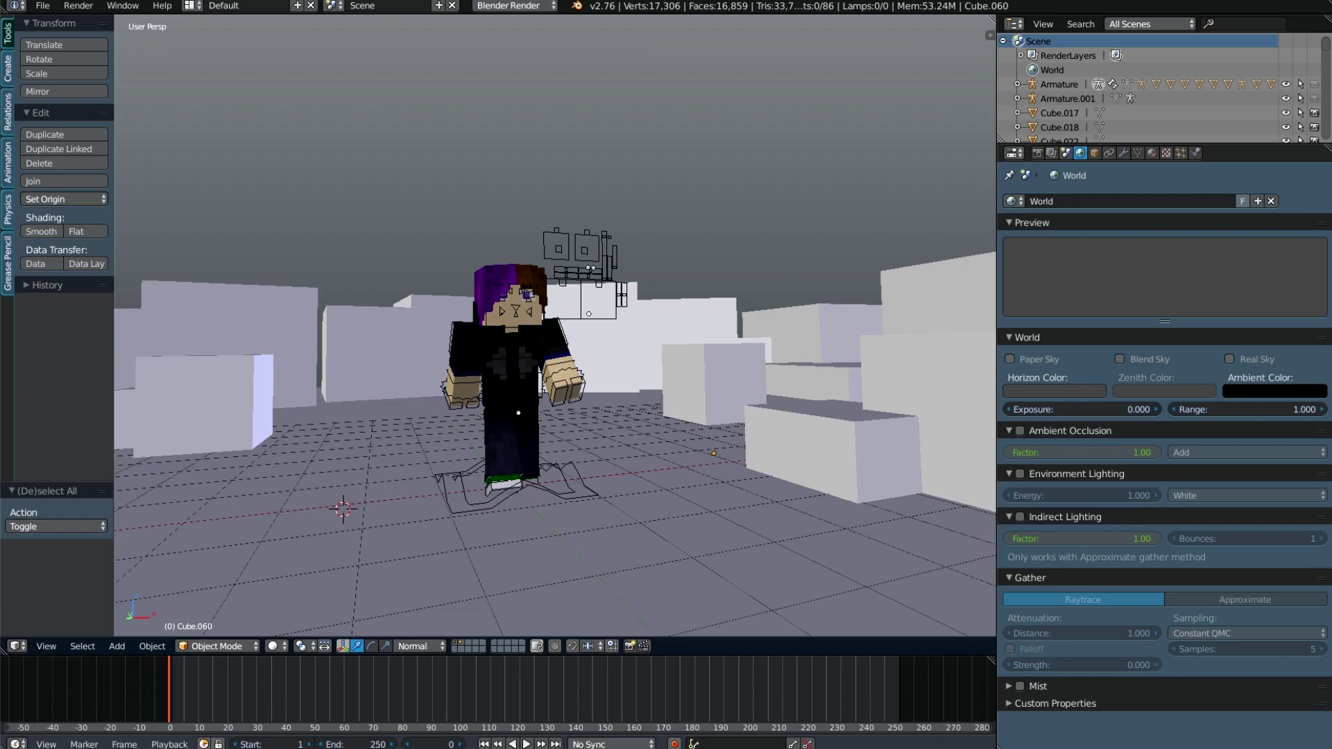
pyautogui.hotkey('shift', 'f')
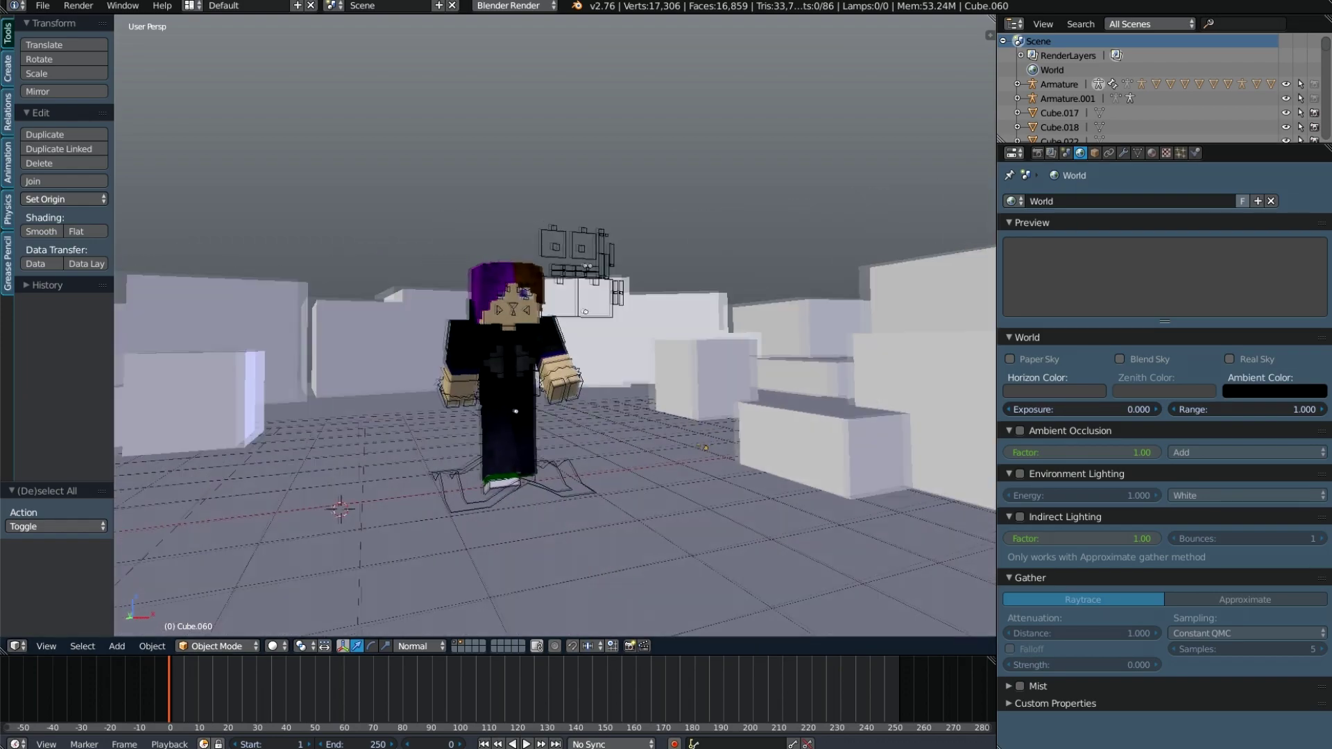
pyautogui.press('s')
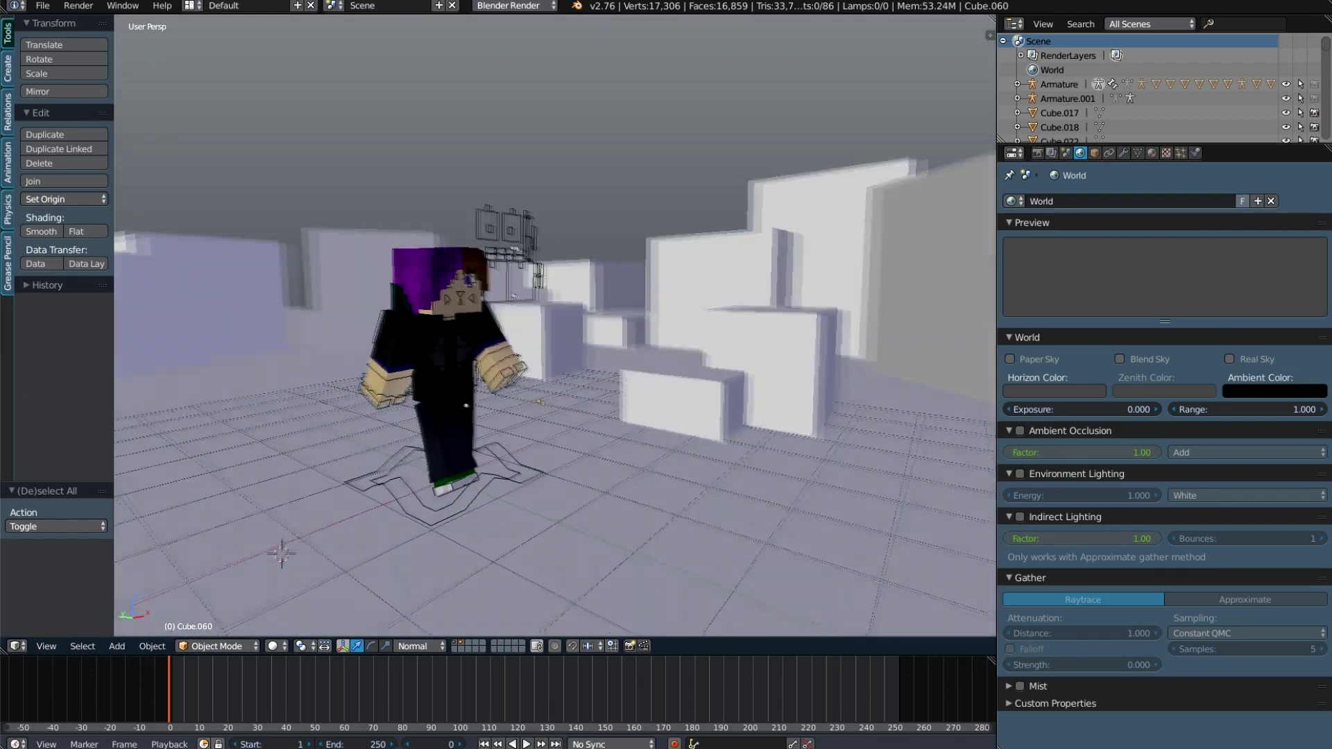
pyautogui.press('w')
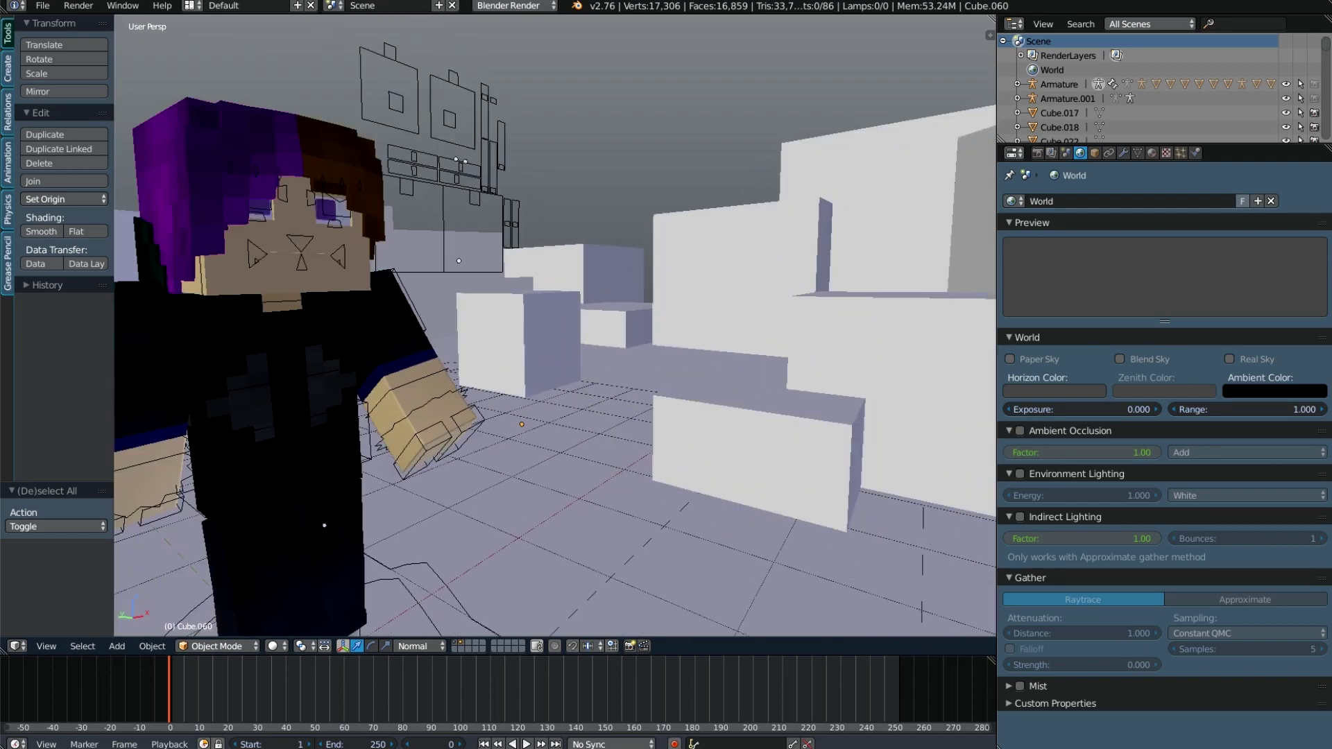
pyautogui.press('s')
pyautogui.press('w')
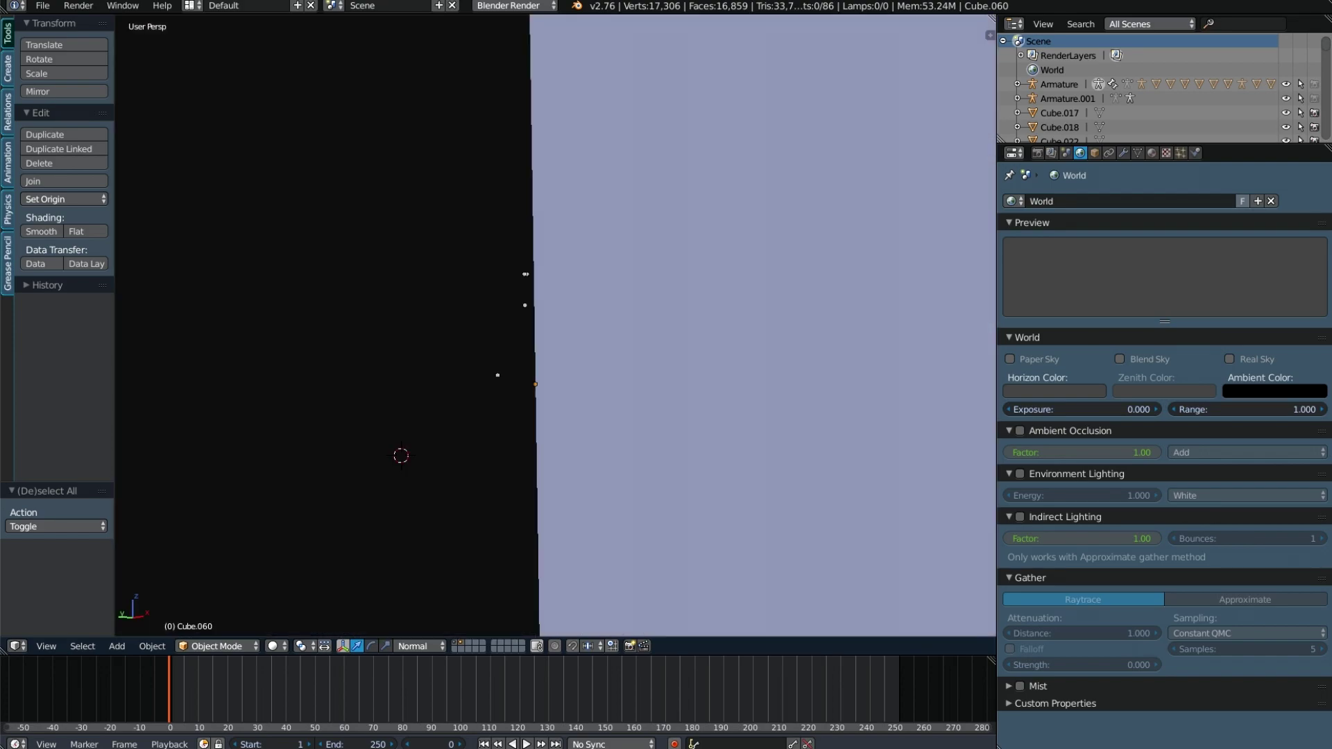
pyautogui.press('s')
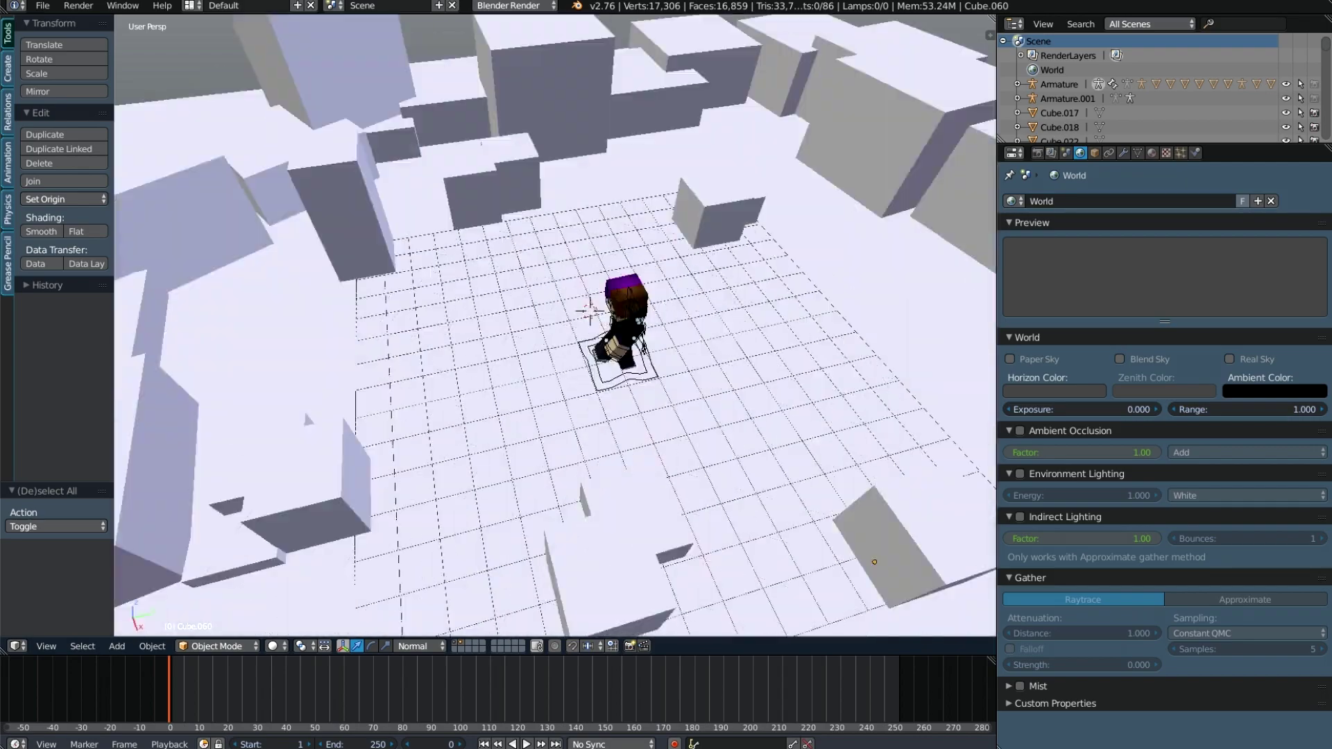
pyautogui.press('w')
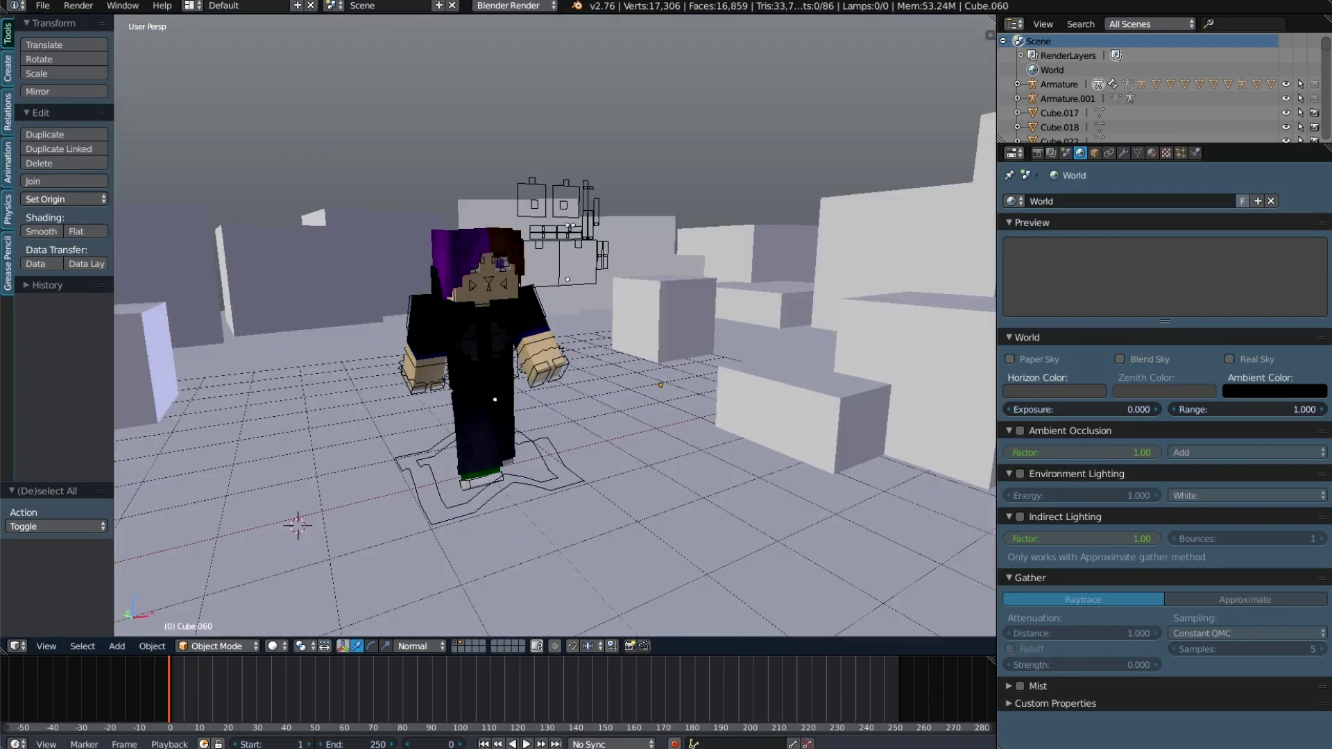
# - Enable Blend Sky and make the zenith colour deep blue
pyautogui.click(1119, 359)
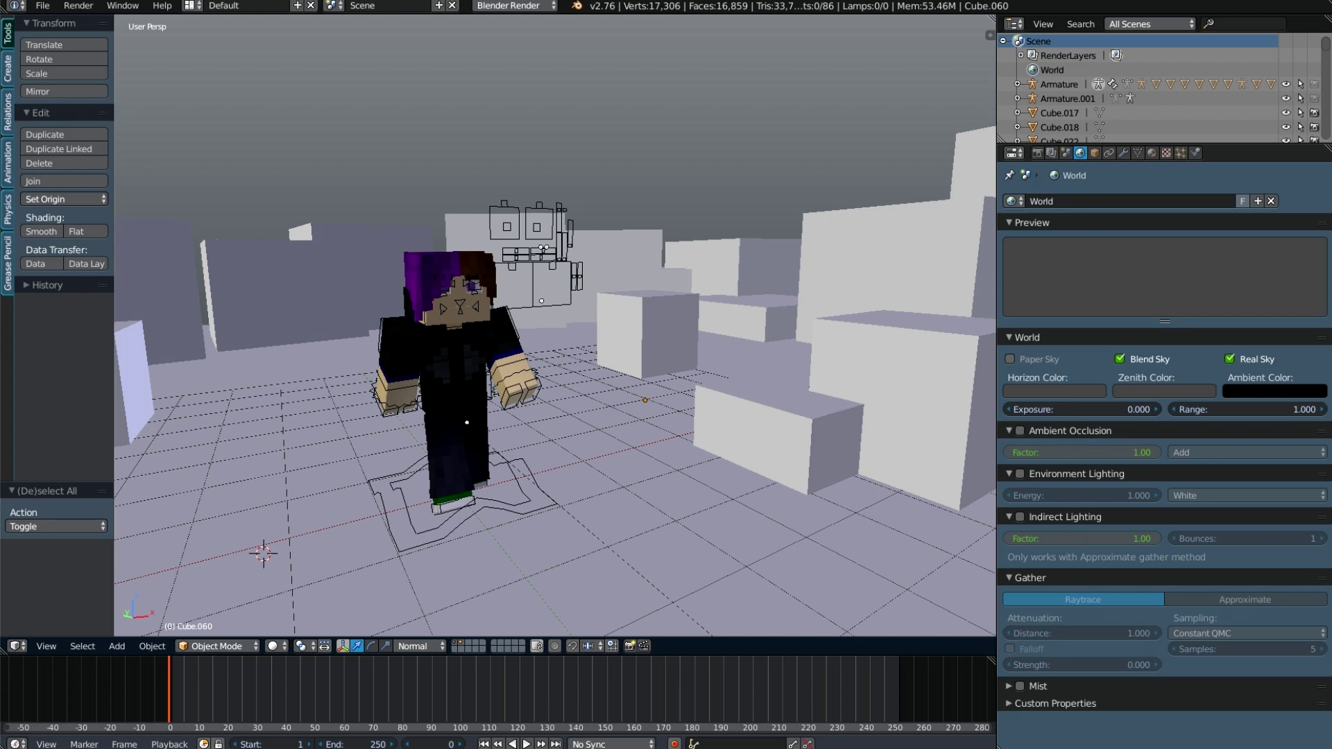
pyautogui.click(1164, 390)
pyautogui.moveTo(1205, 274); pyautogui.dragTo(1205, 227)
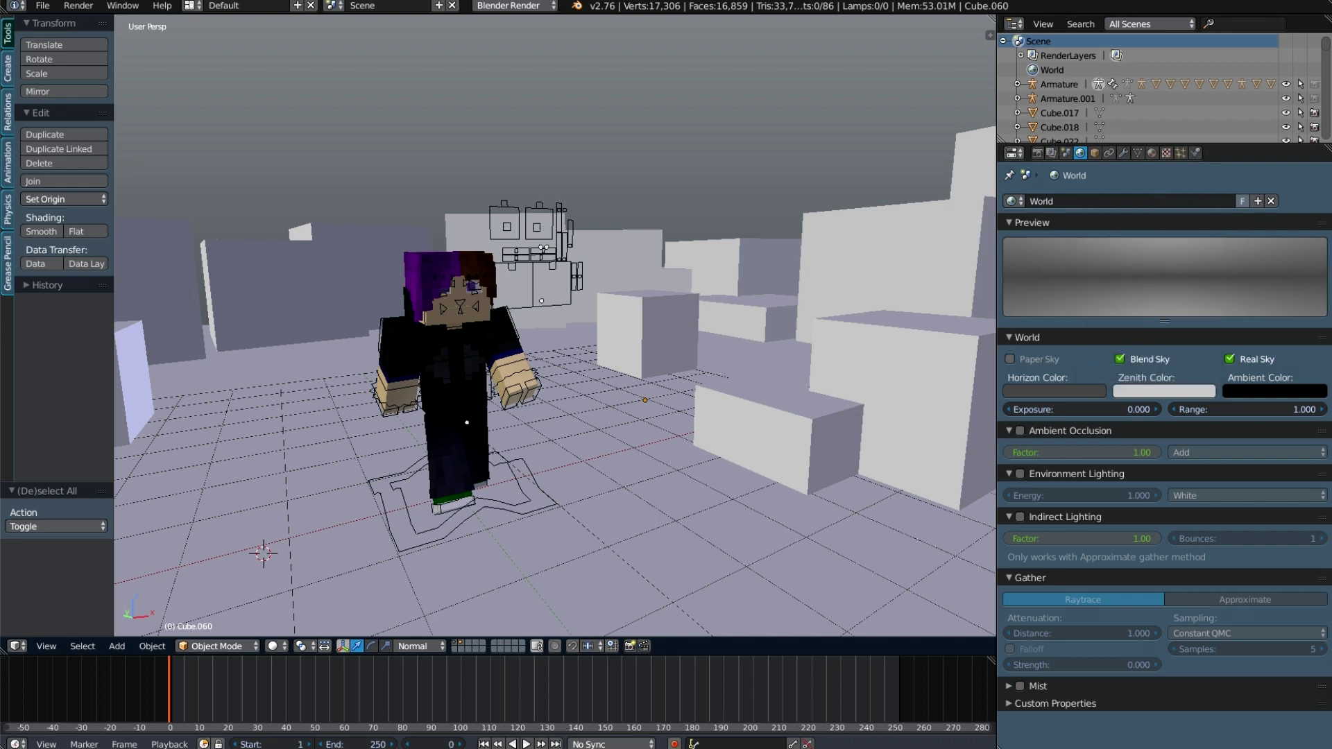
pyautogui.click(1164, 391)
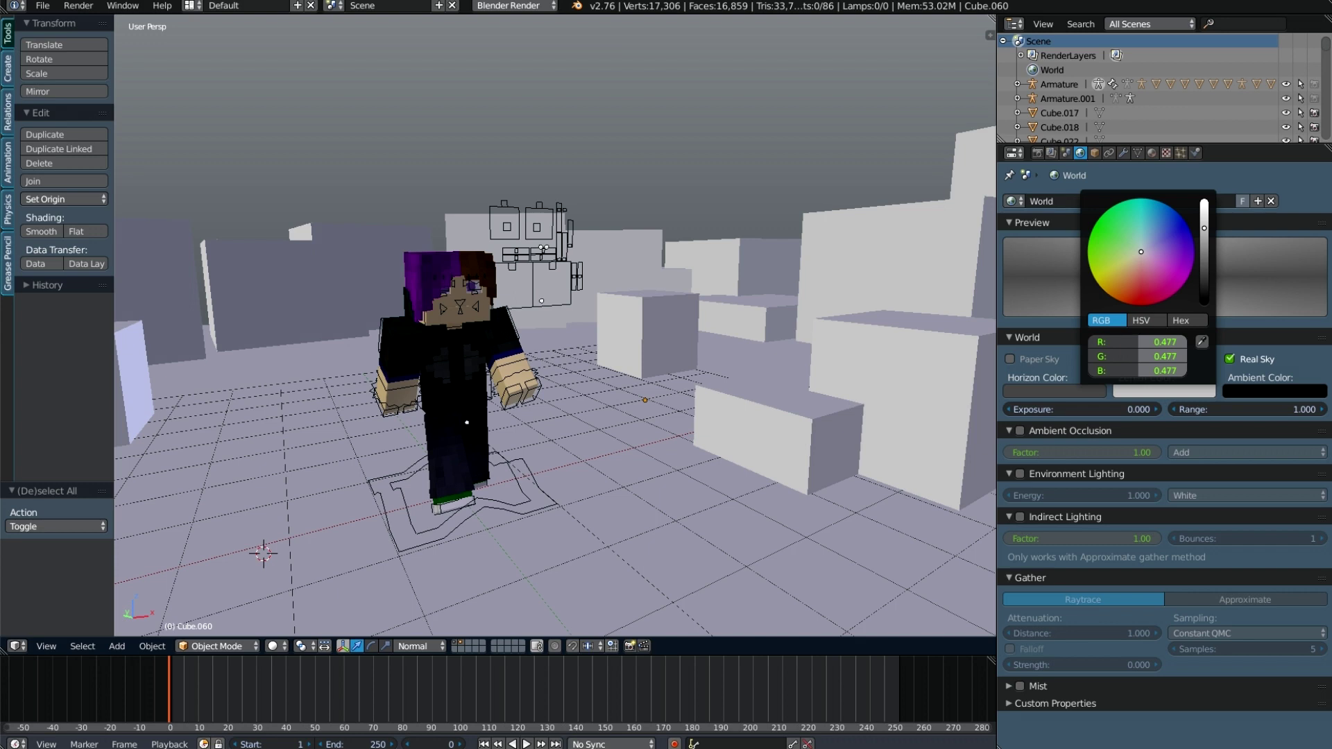
pyautogui.click(1173, 235)
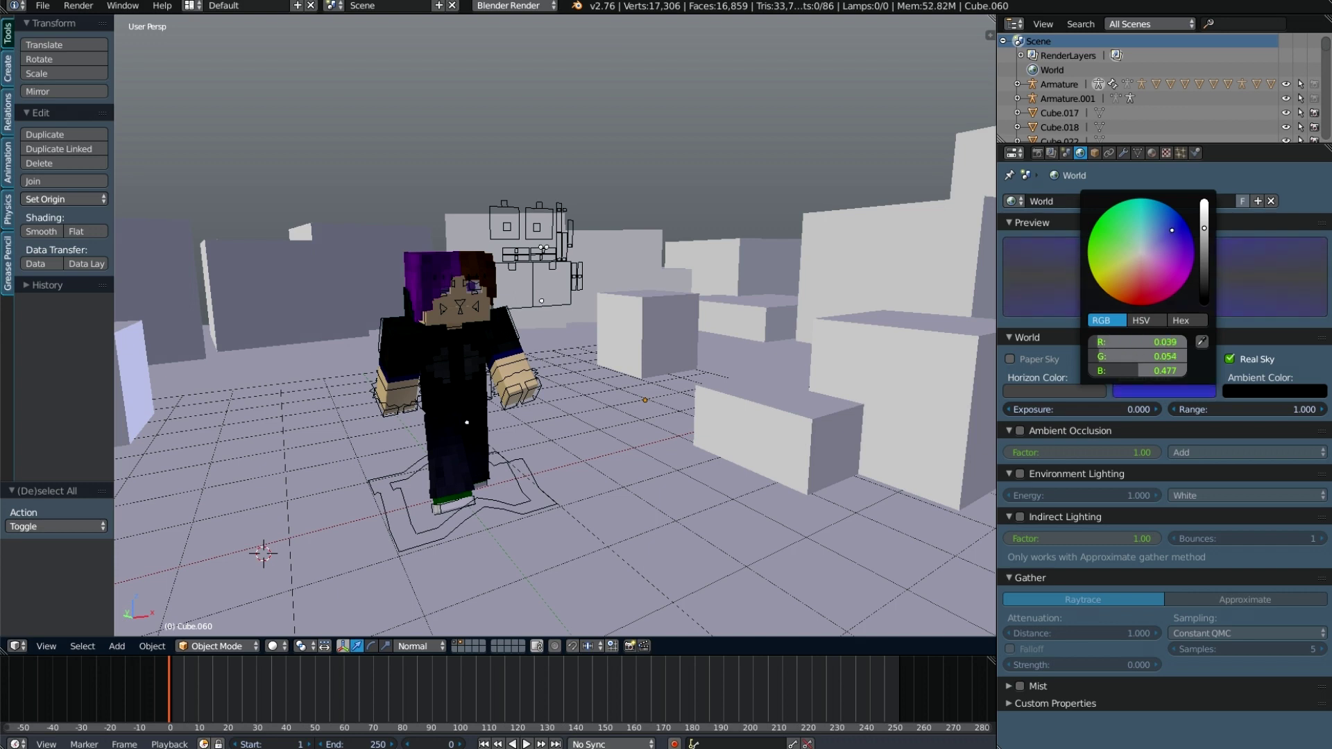
pyautogui.moveTo(1173, 227); pyautogui.dragTo(1173, 231)
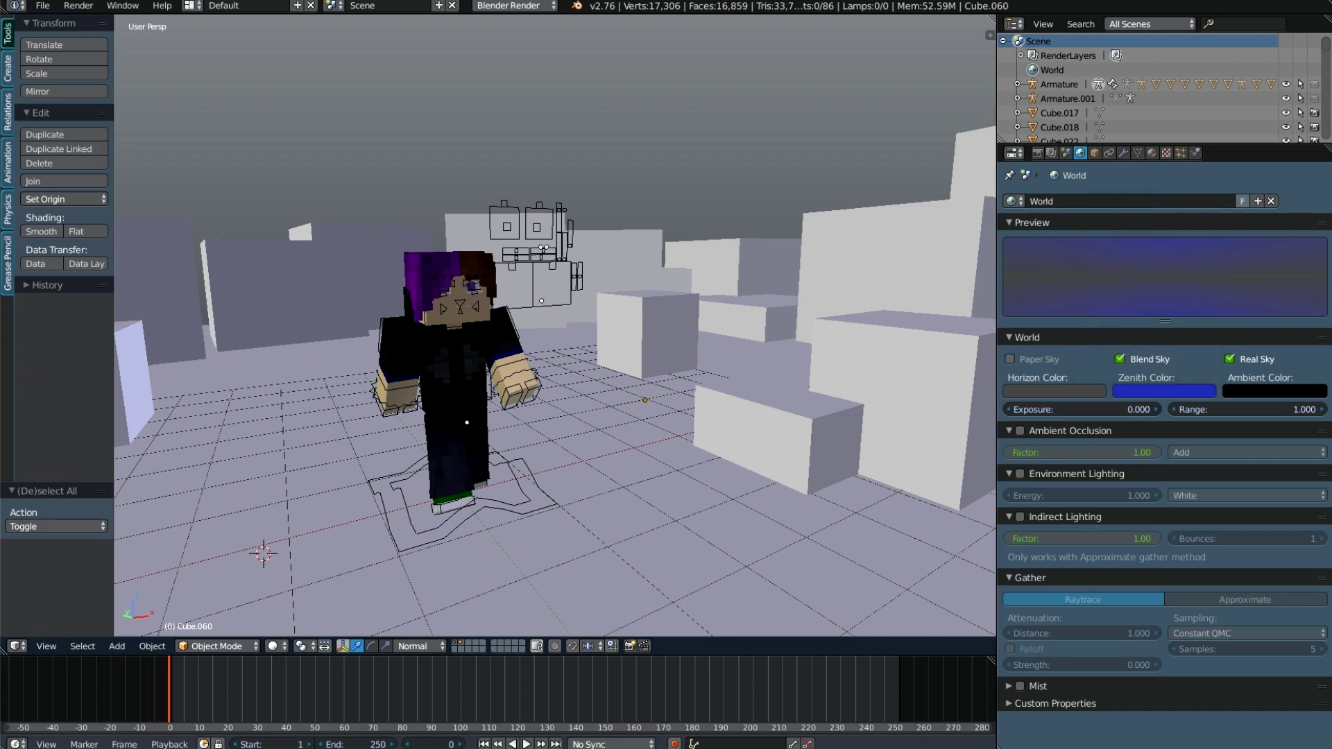
# - Set the horizon to pale blue (0.617, 0.772, 1.000) and enable ambient occlusion
pyautogui.click(1054, 390)
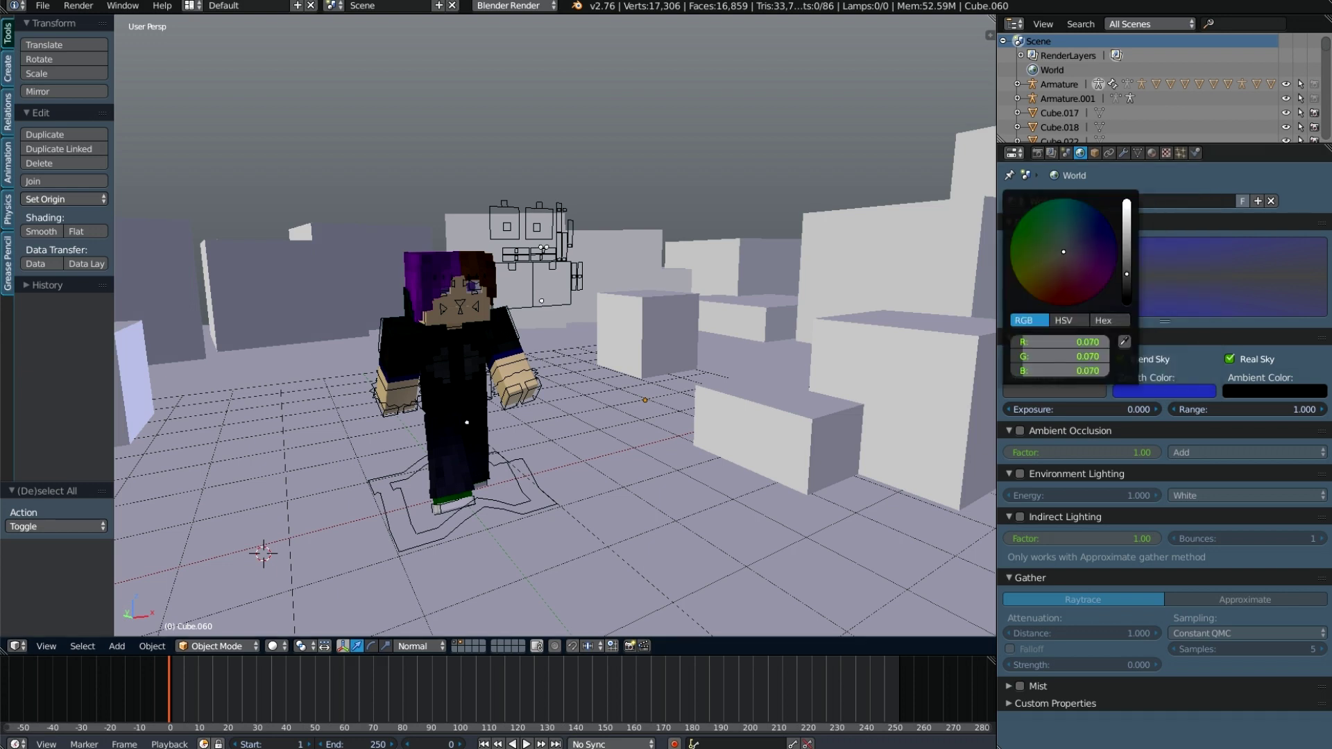
pyautogui.click(1054, 390)
pyautogui.moveTo(1127, 274); pyautogui.dragTo(1127, 201)
pyautogui.moveTo(1064, 251); pyautogui.dragTo(1069, 243)
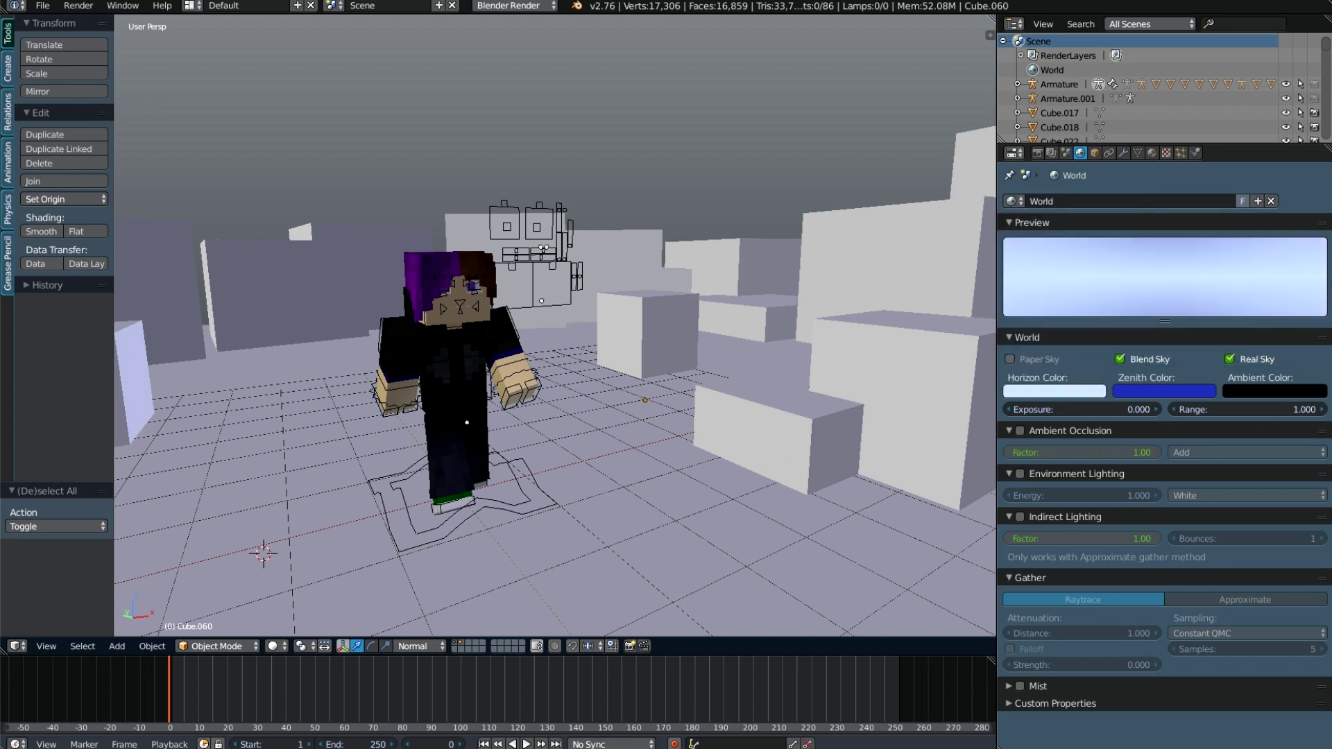
pyautogui.click(1020, 431)
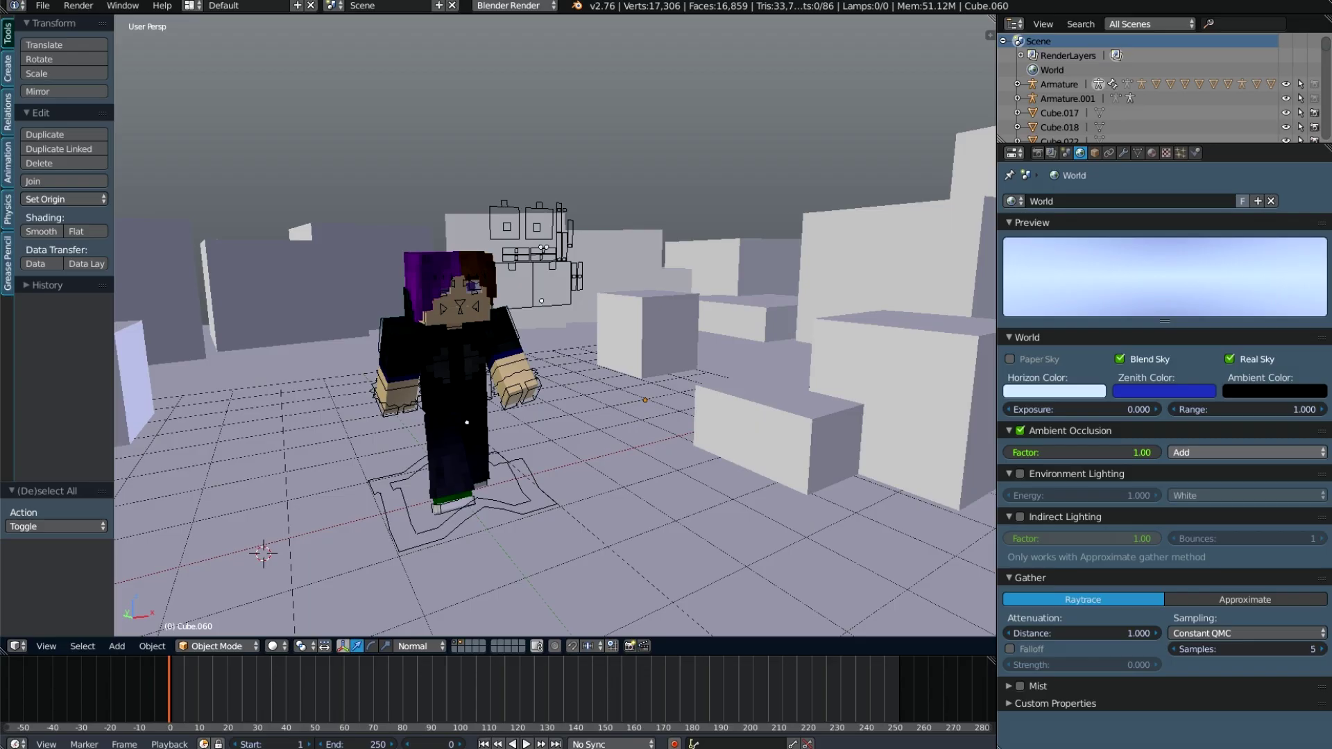
pyautogui.click(1246, 452)
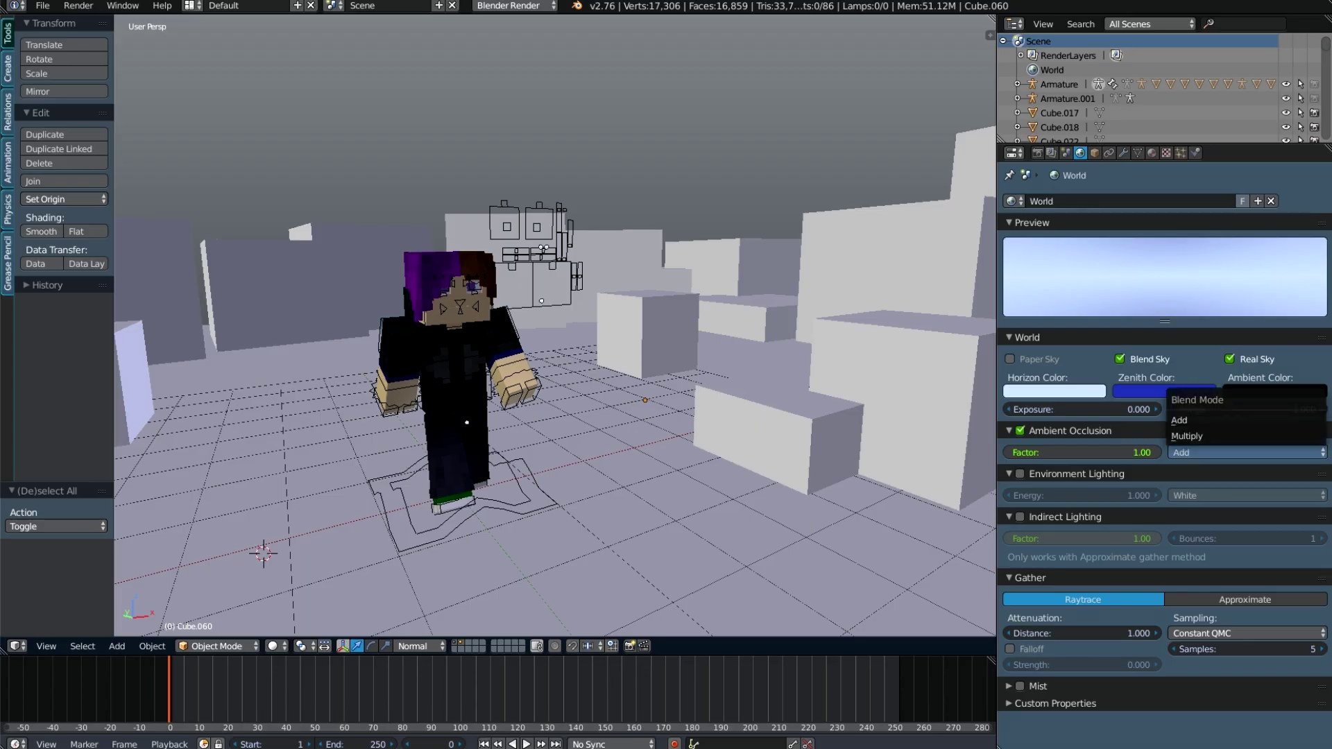
# - Set AO blend to Multiply, environment lighting to Sky Color, gather distance 0.1, samples 10
pyautogui.click(1188, 436)
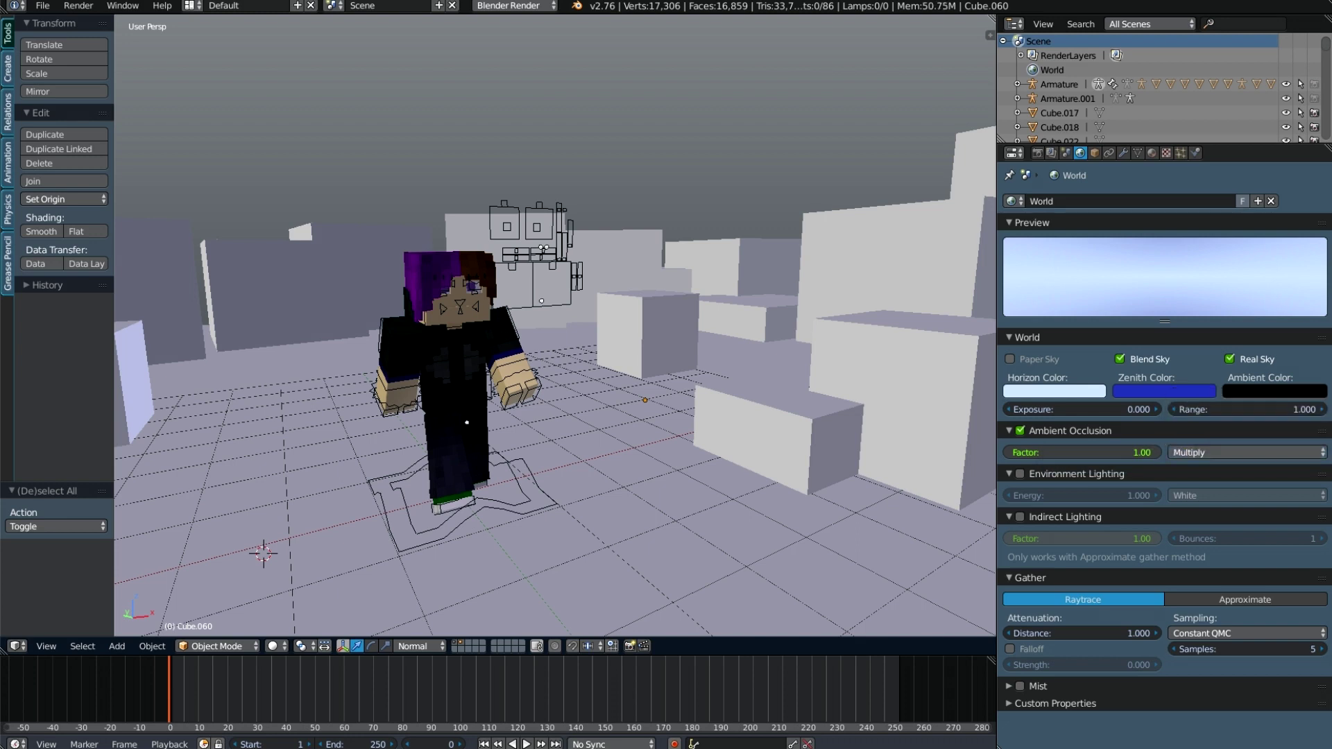
pyautogui.click(1020, 474)
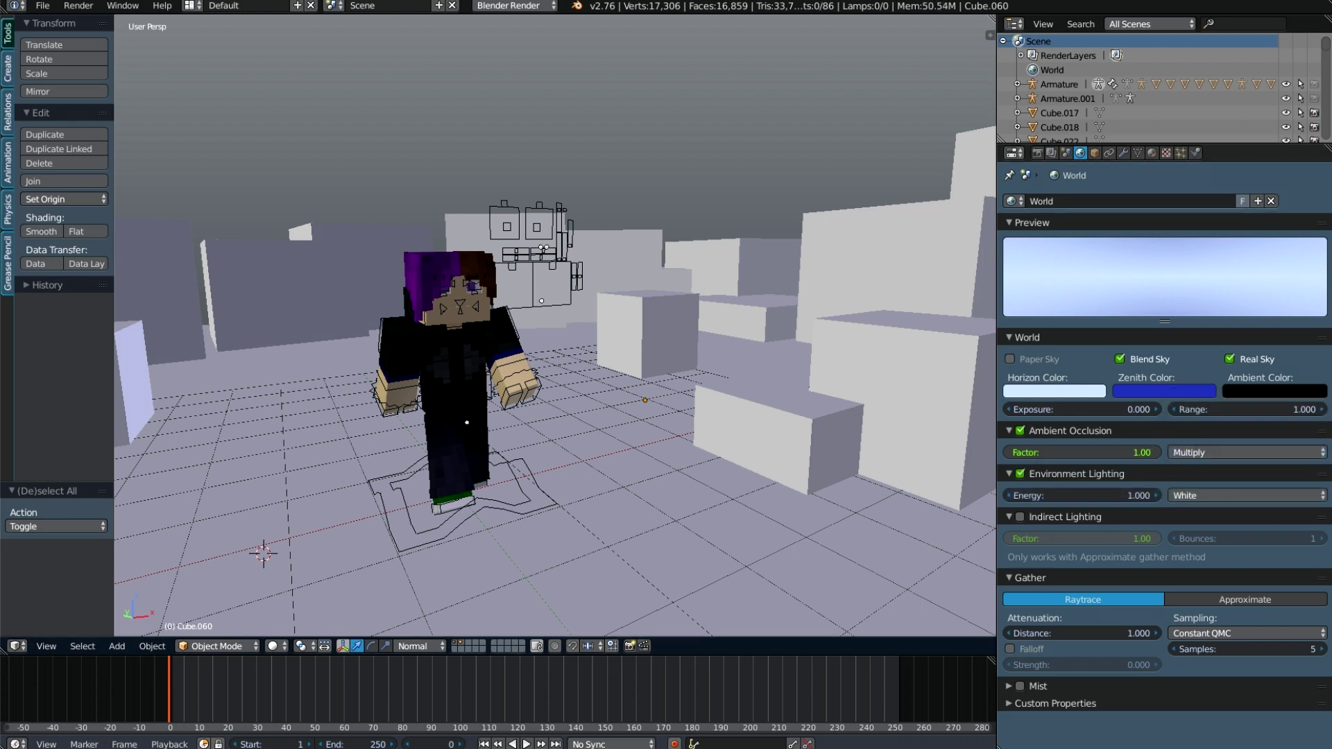
pyautogui.click(1247, 496)
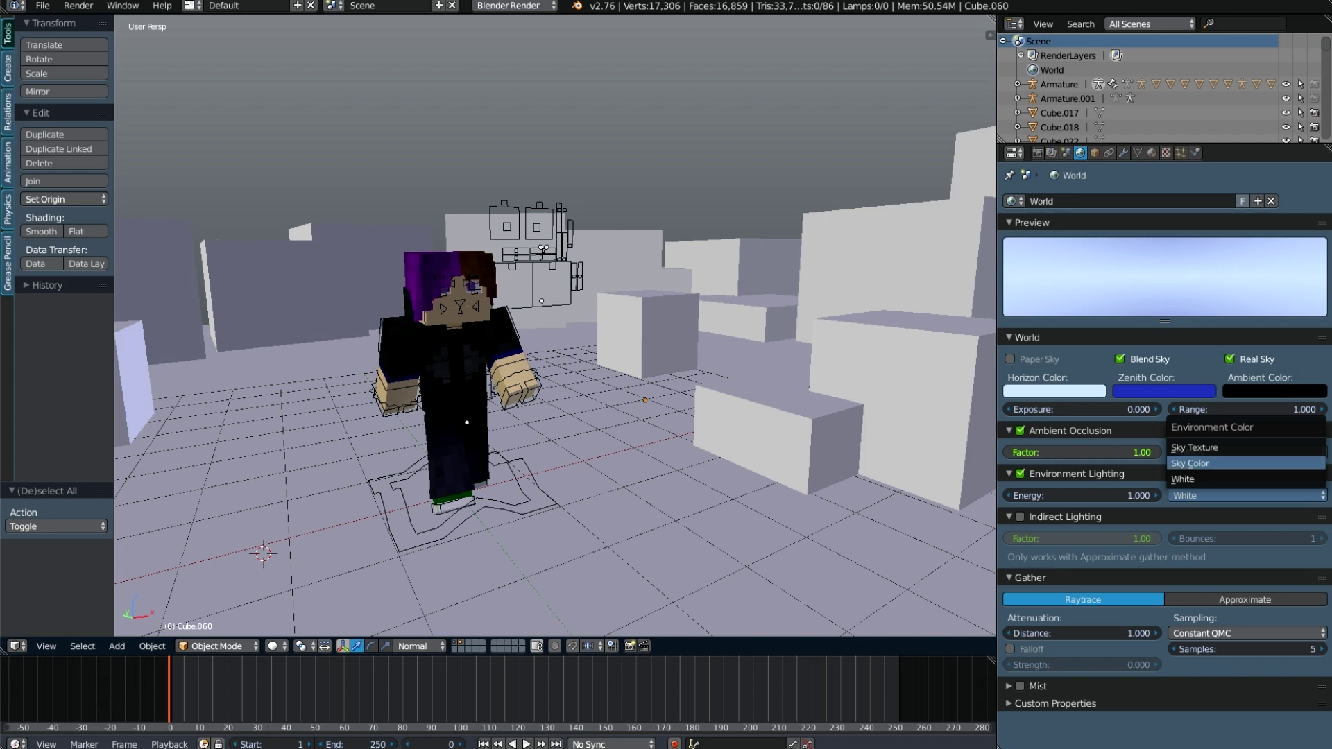
pyautogui.click(1190, 463)
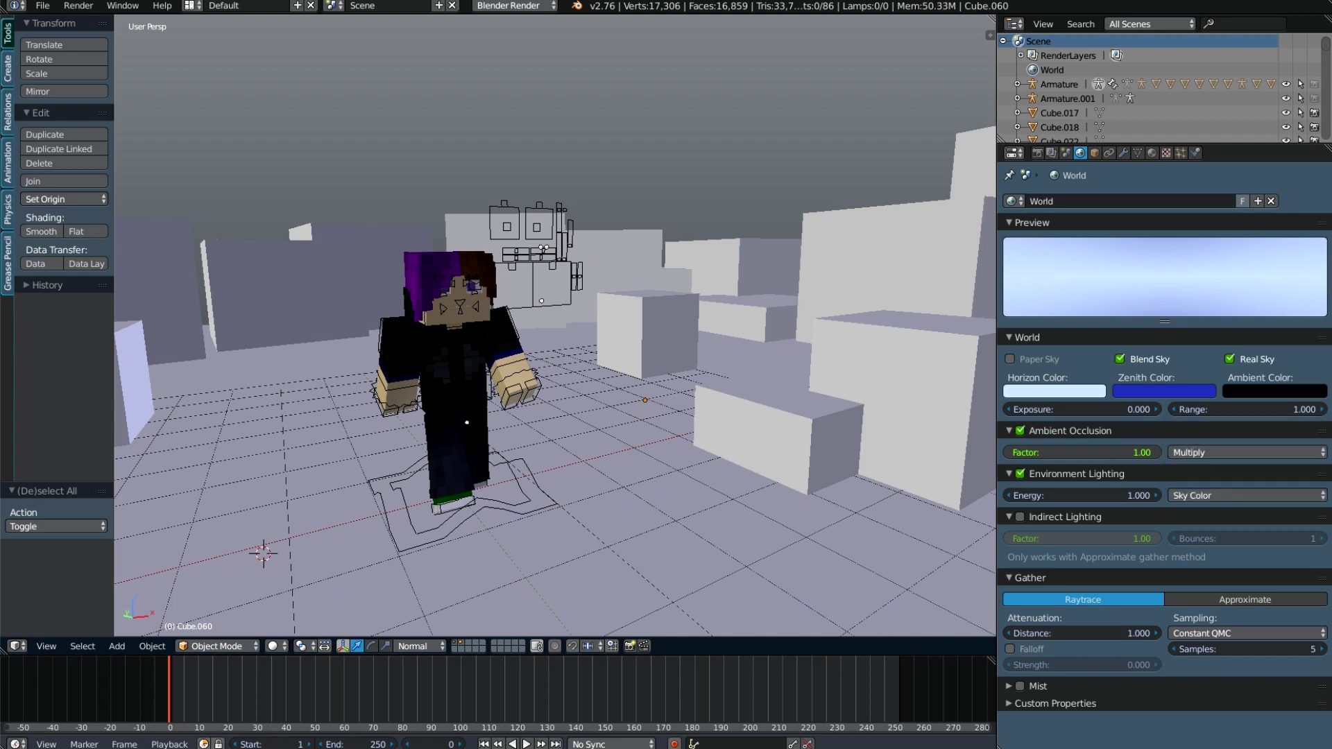
pyautogui.click(1082, 634)
pyautogui.write('0.1')
pyautogui.press('Return')
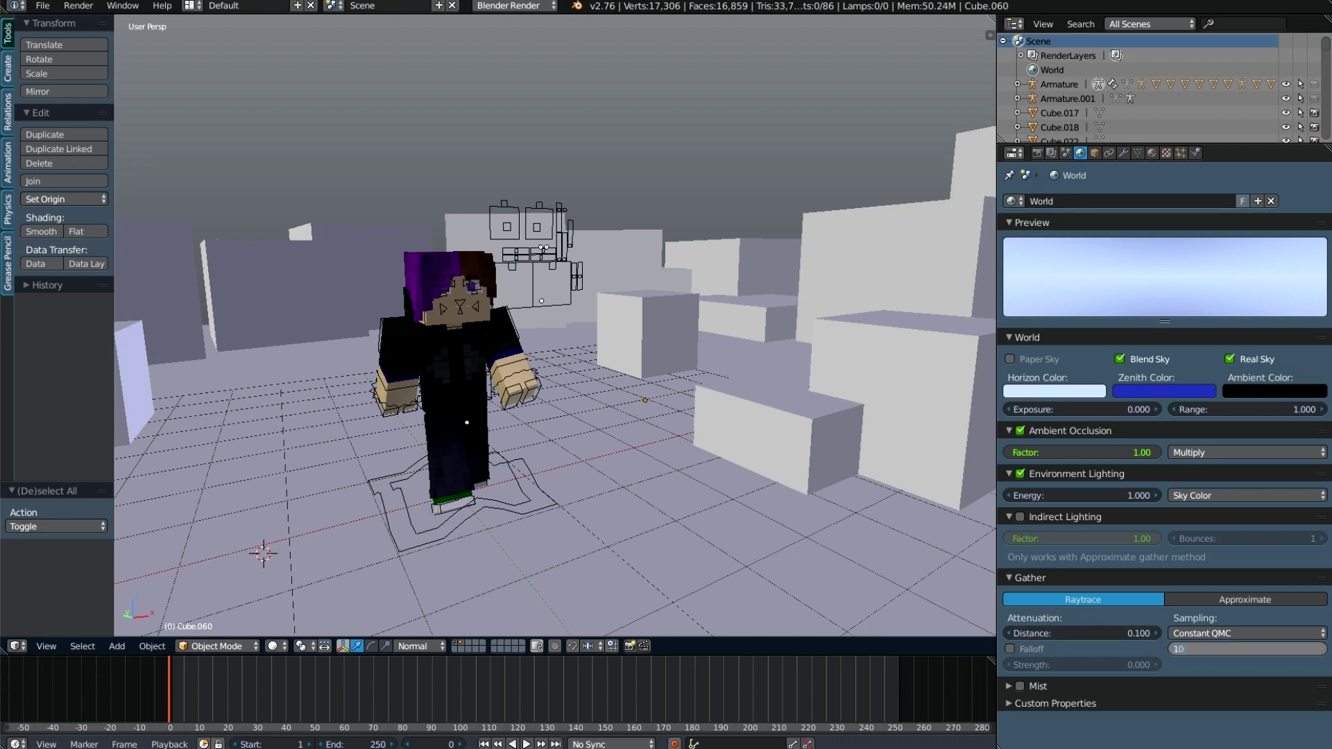
pyautogui.press('Return')
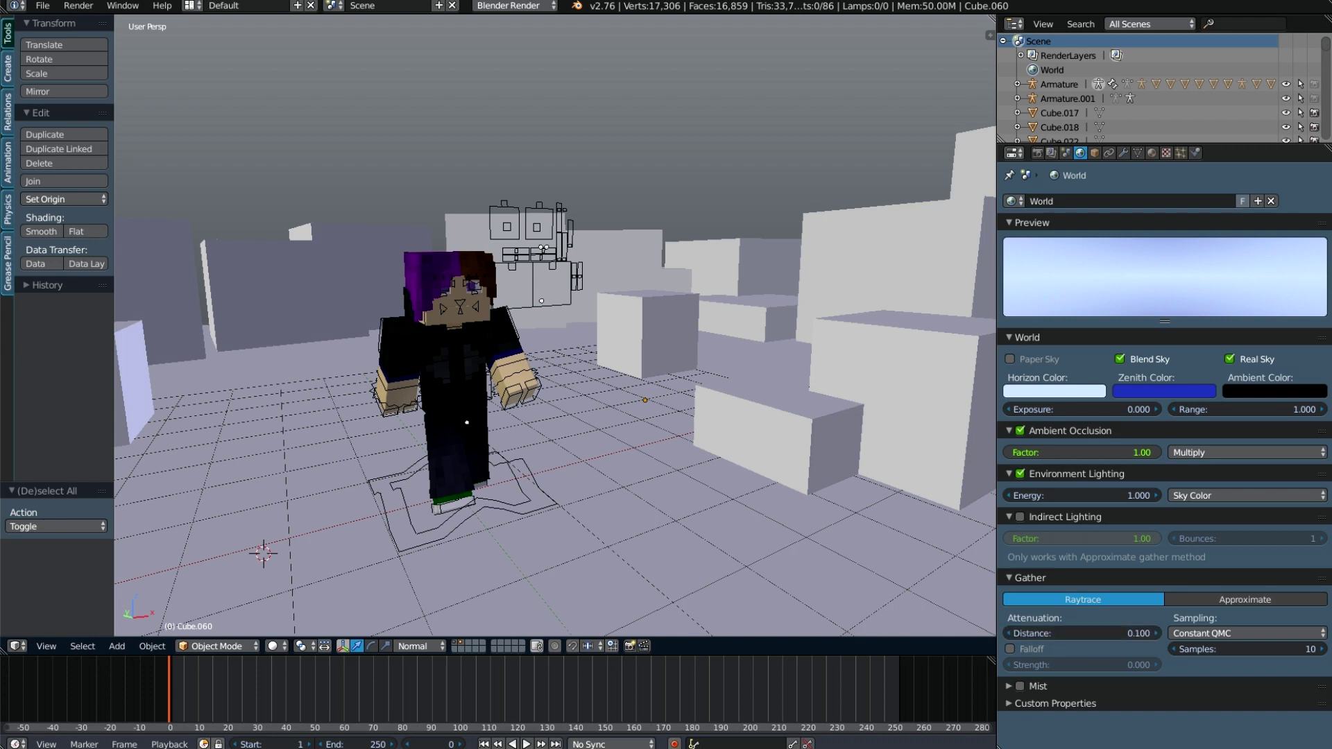
# - Add a Sun lamp and rotate it to an angle over the scene
pyautogui.hotkey('shift', 'a')
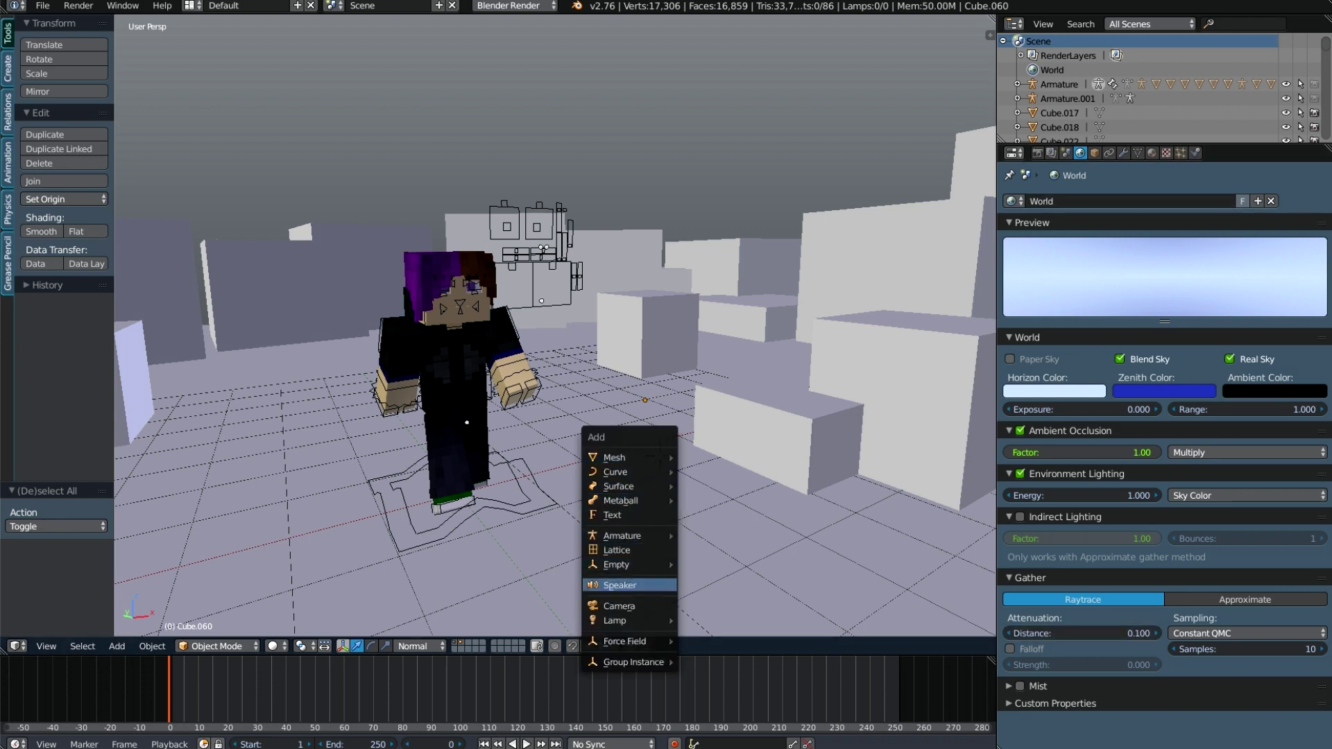
pyautogui.click(706, 636)
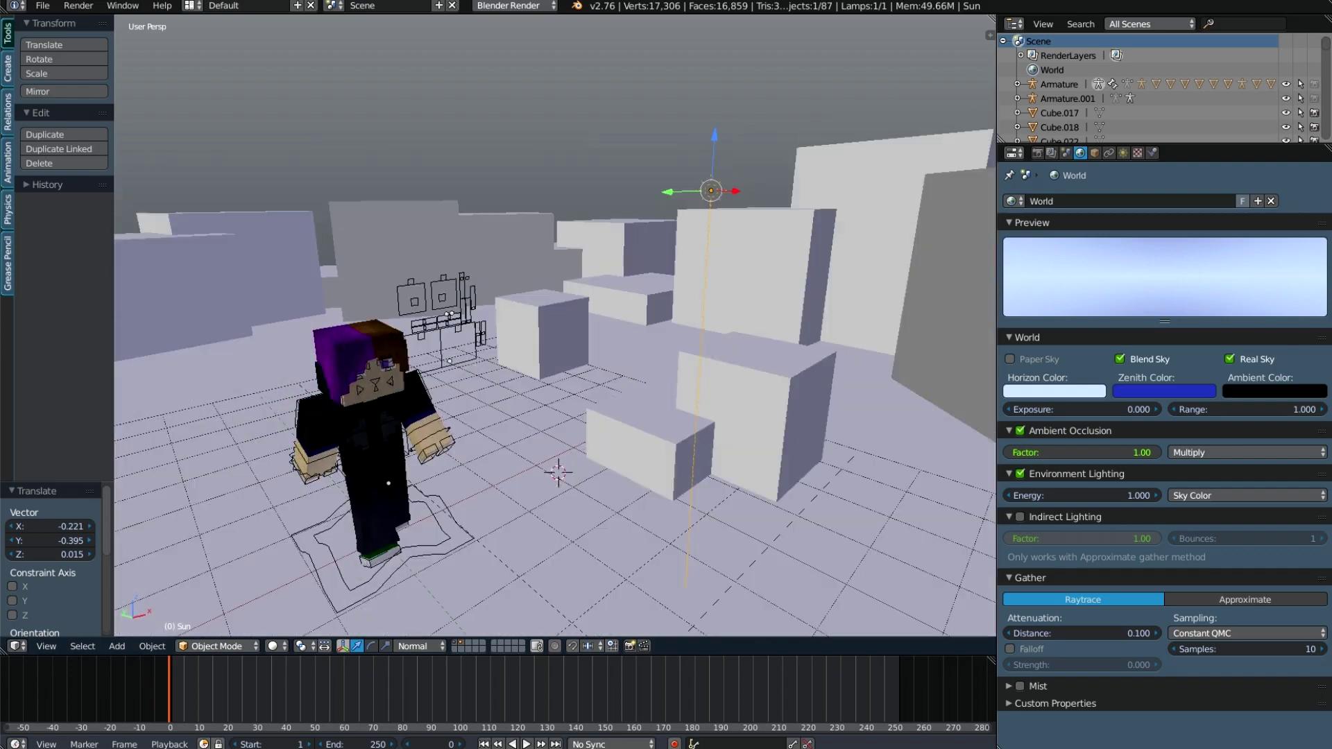
pyautogui.press('r')
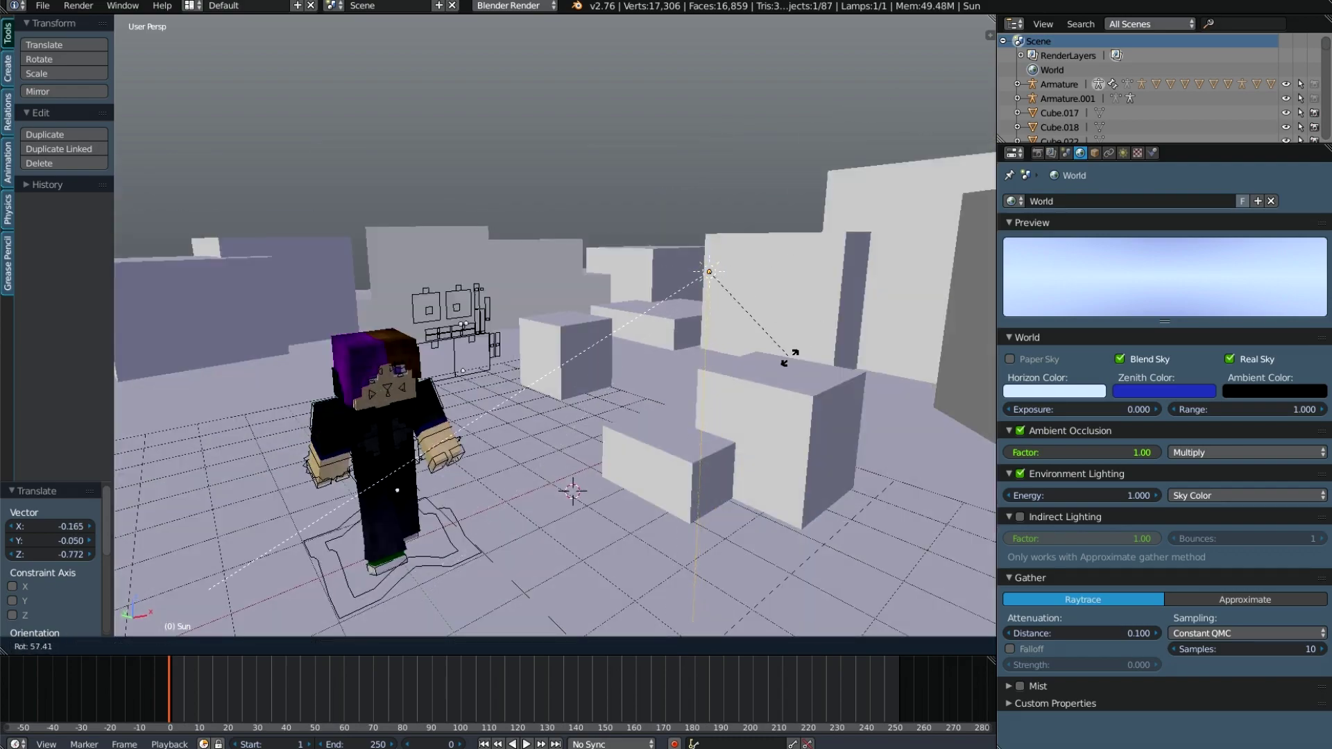
pyautogui.click(817, 326)
pyautogui.press('r')
pyautogui.press('r')
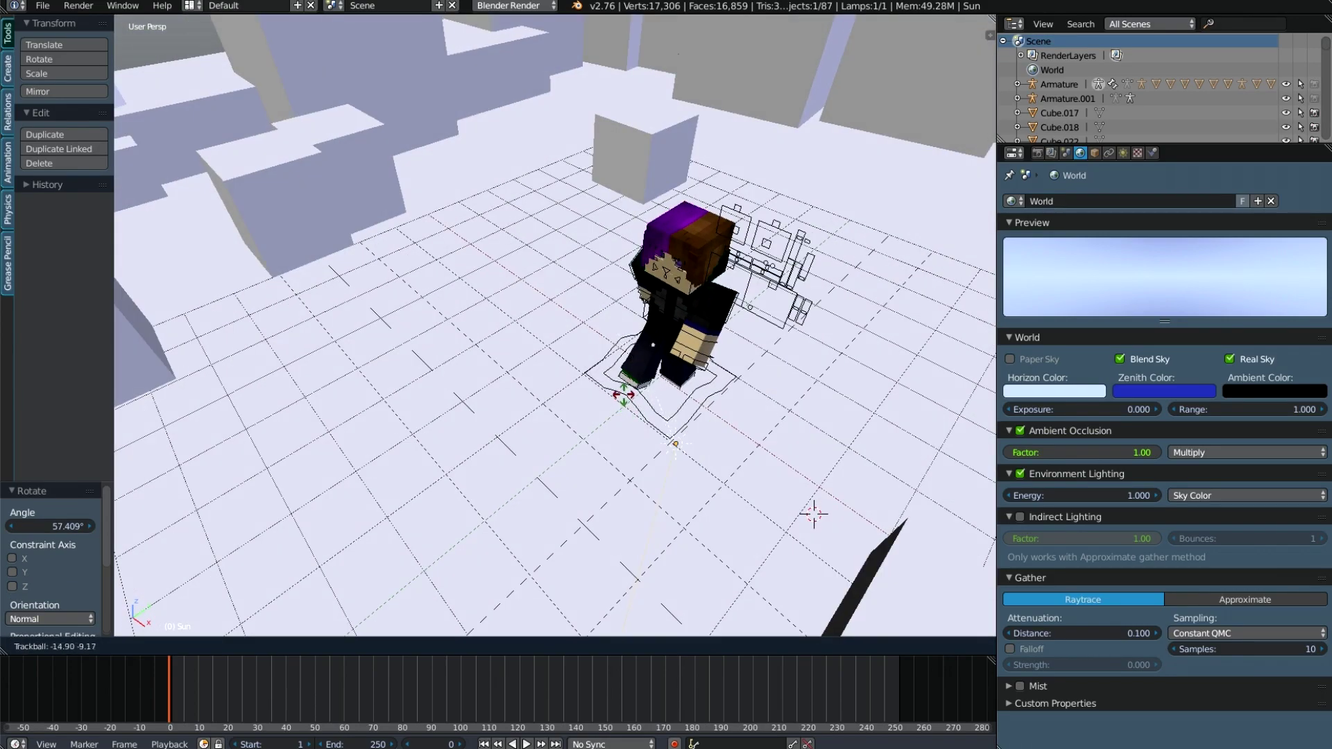
pyautogui.press('Return')
pyautogui.moveTo(555, 326); pyautogui.dragTo(527, 291, button='middle')
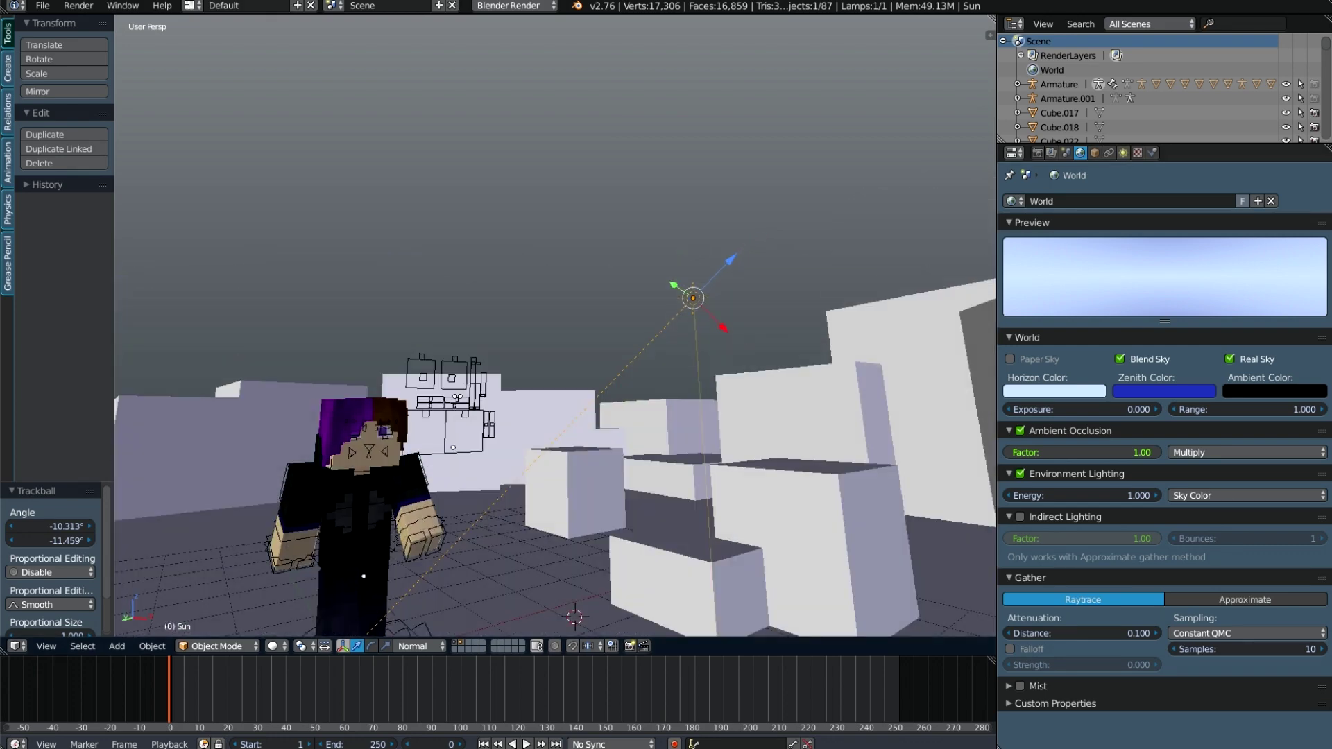
# - Give the sun energy 3.000 and enable Sky with the Mountain preset and Atmosphere
pyautogui.click(1123, 152)
pyautogui.doubleClick(1082, 393)
pyautogui.write('3')
pyautogui.press('Return')
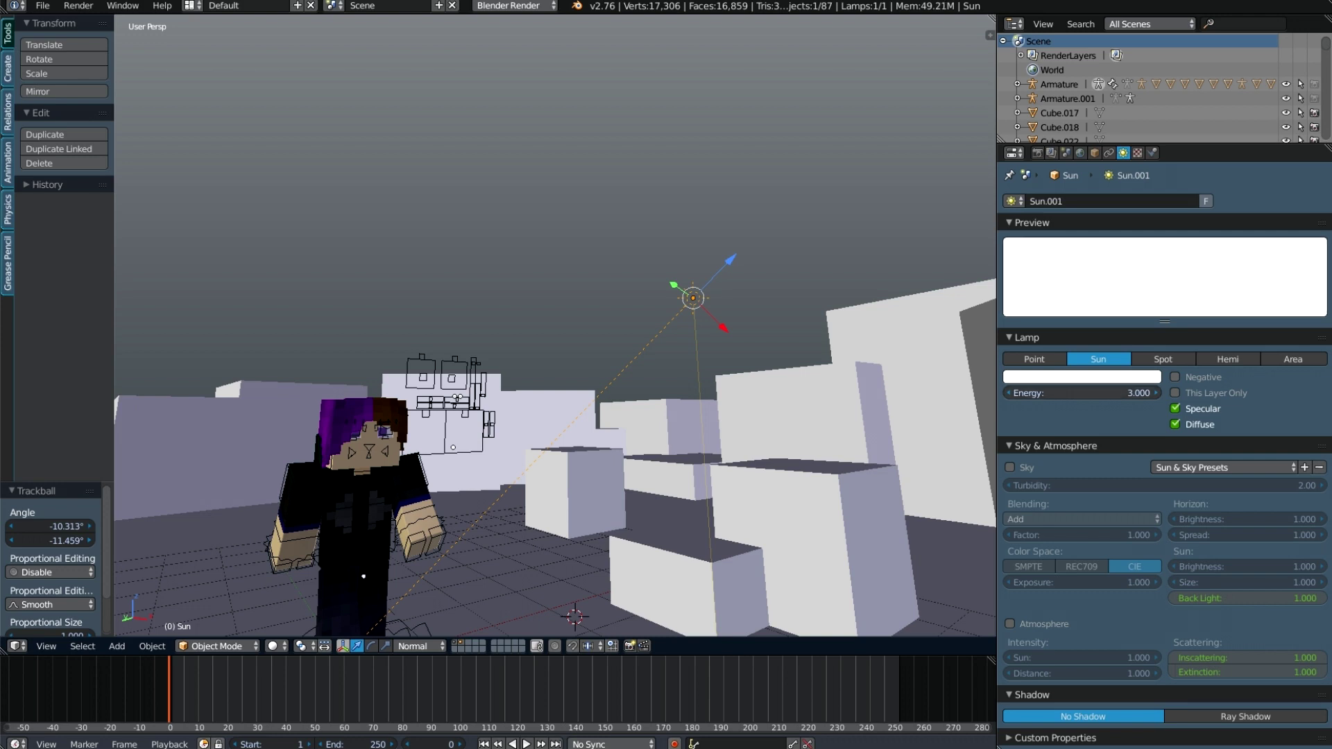
pyautogui.click(1010, 468)
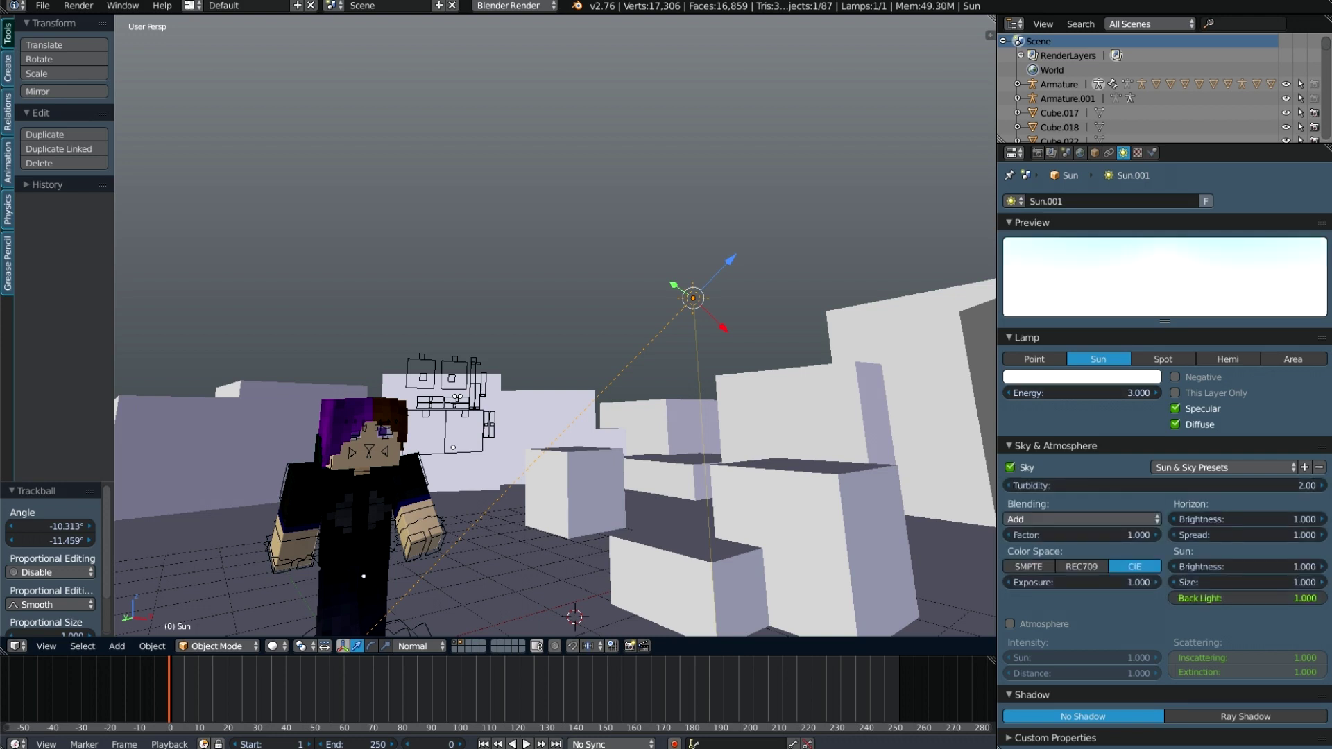
pyautogui.click(1221, 468)
pyautogui.click(1222, 500)
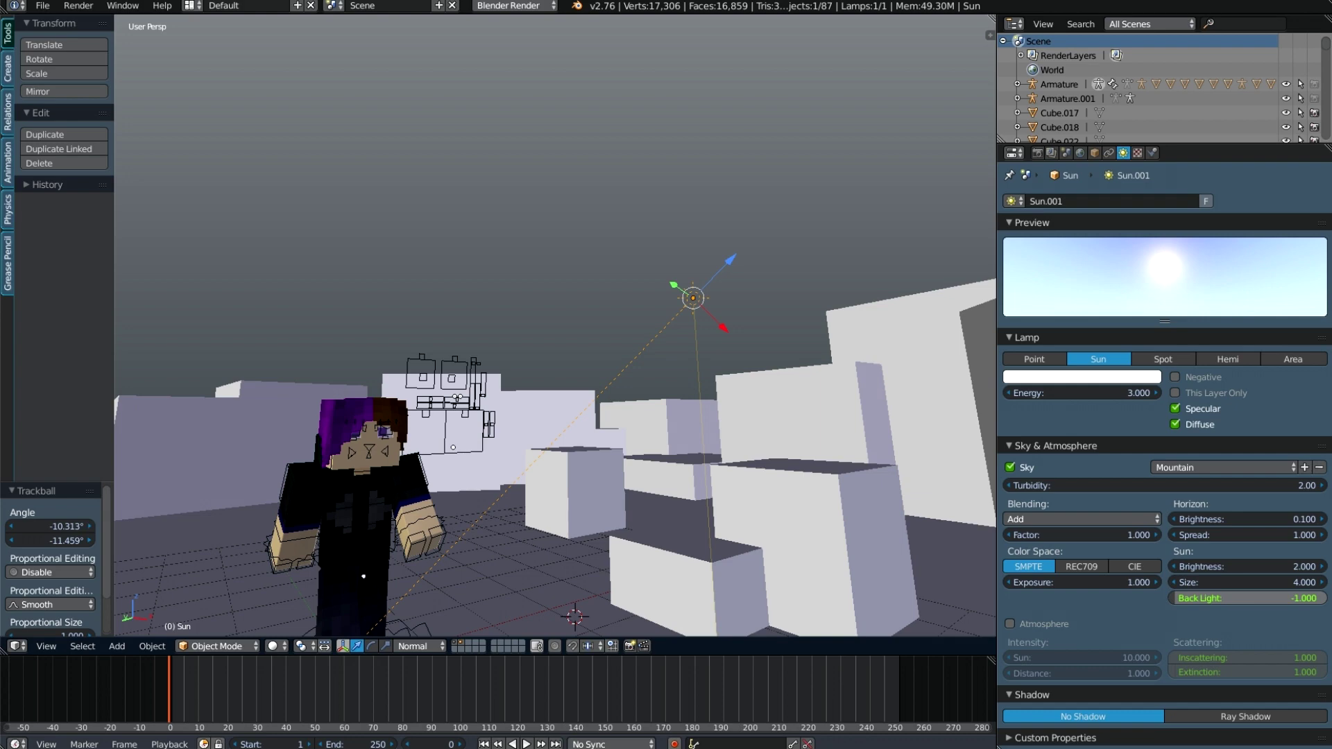
pyautogui.click(1011, 624)
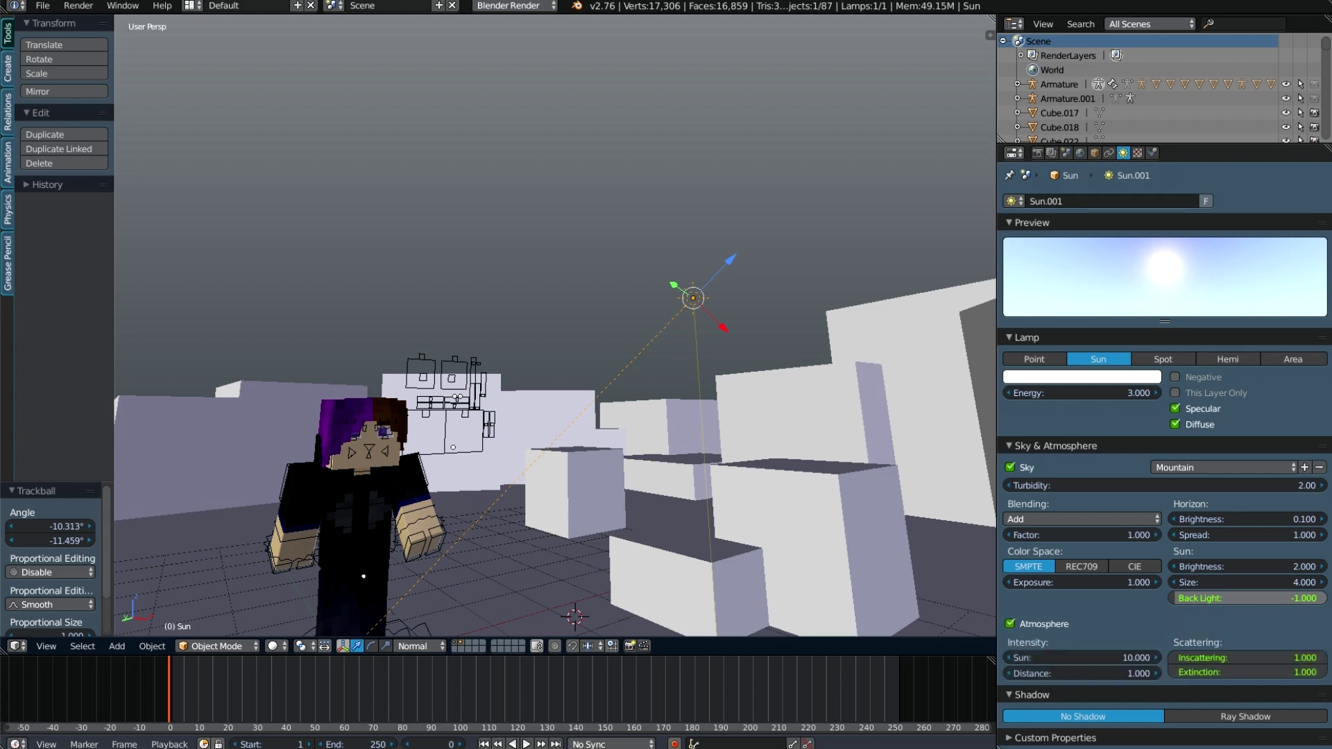
pyautogui.moveTo(555, 346)
pyautogui.mouseDown(button='middle')
pyautogui.moveTo(597, 326)
pyautogui.moveTo(534, 354)
pyautogui.mouseUp(button='middle')
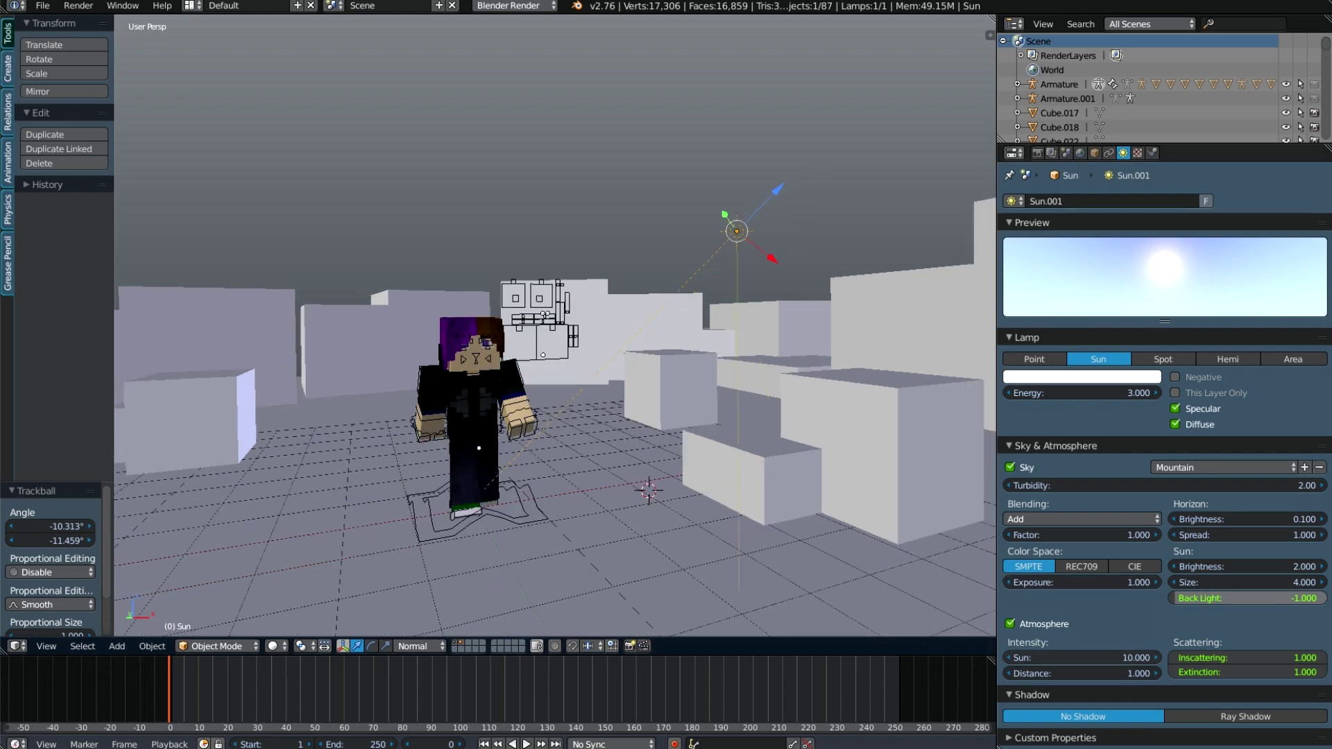
# - Switch the sun to Ray Shadow and darken its shadow colour
pyautogui.click(1245, 717)
pyautogui.scroll(-3, 1180, 666)
pyautogui.click(1079, 639)
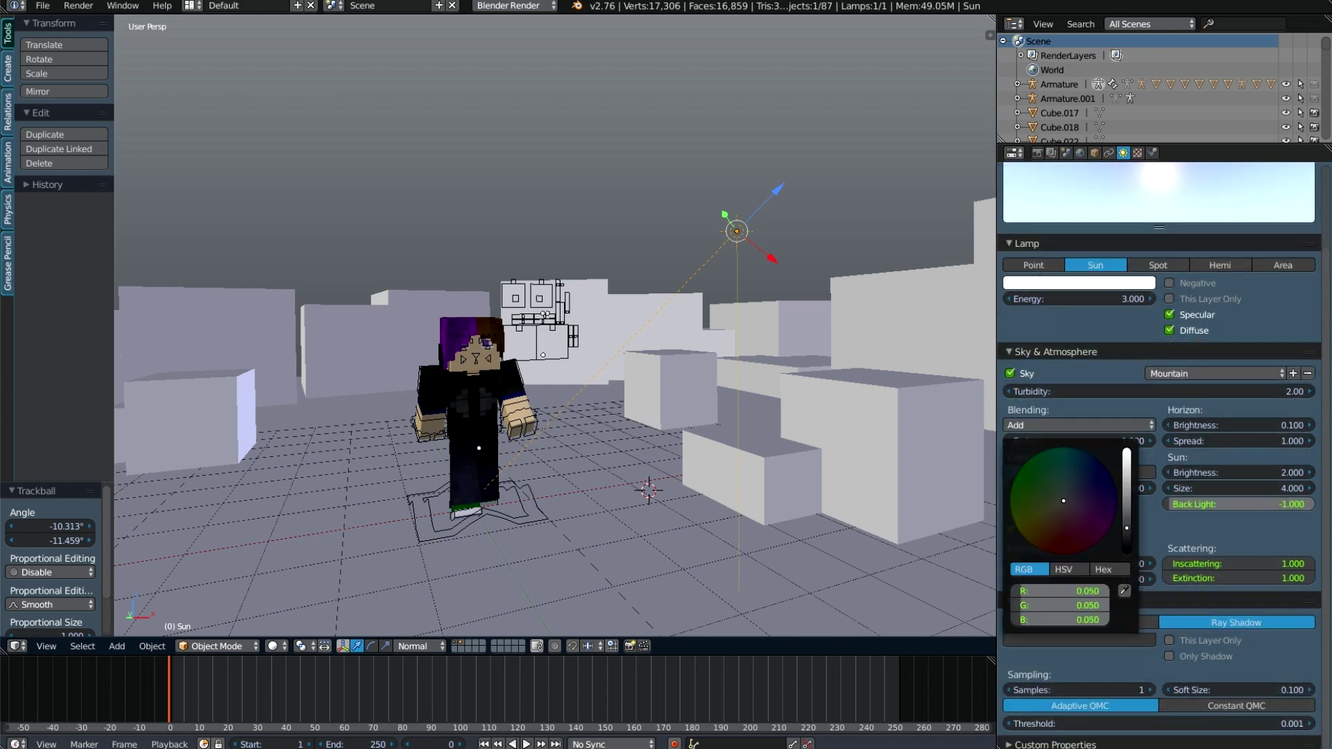
pyautogui.moveTo(1127, 528); pyautogui.dragTo(1127, 532)
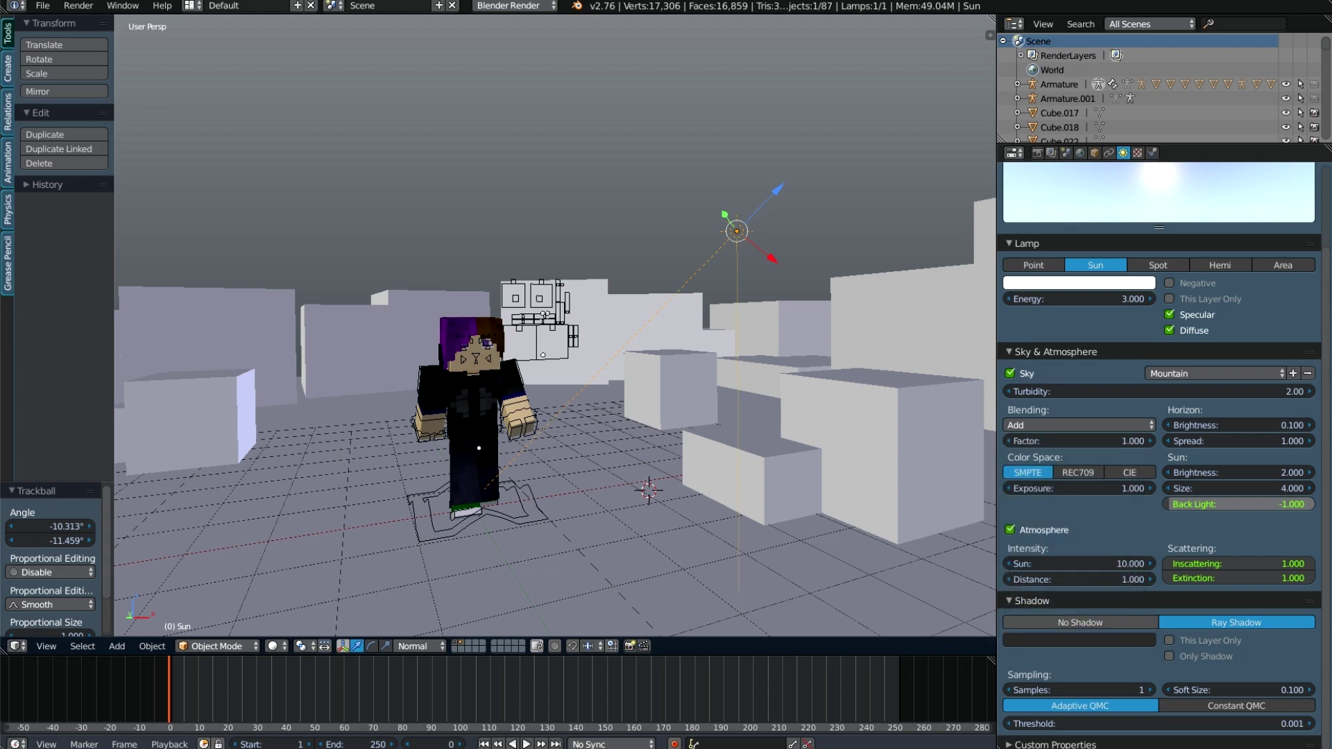
pyautogui.click(1079, 639)
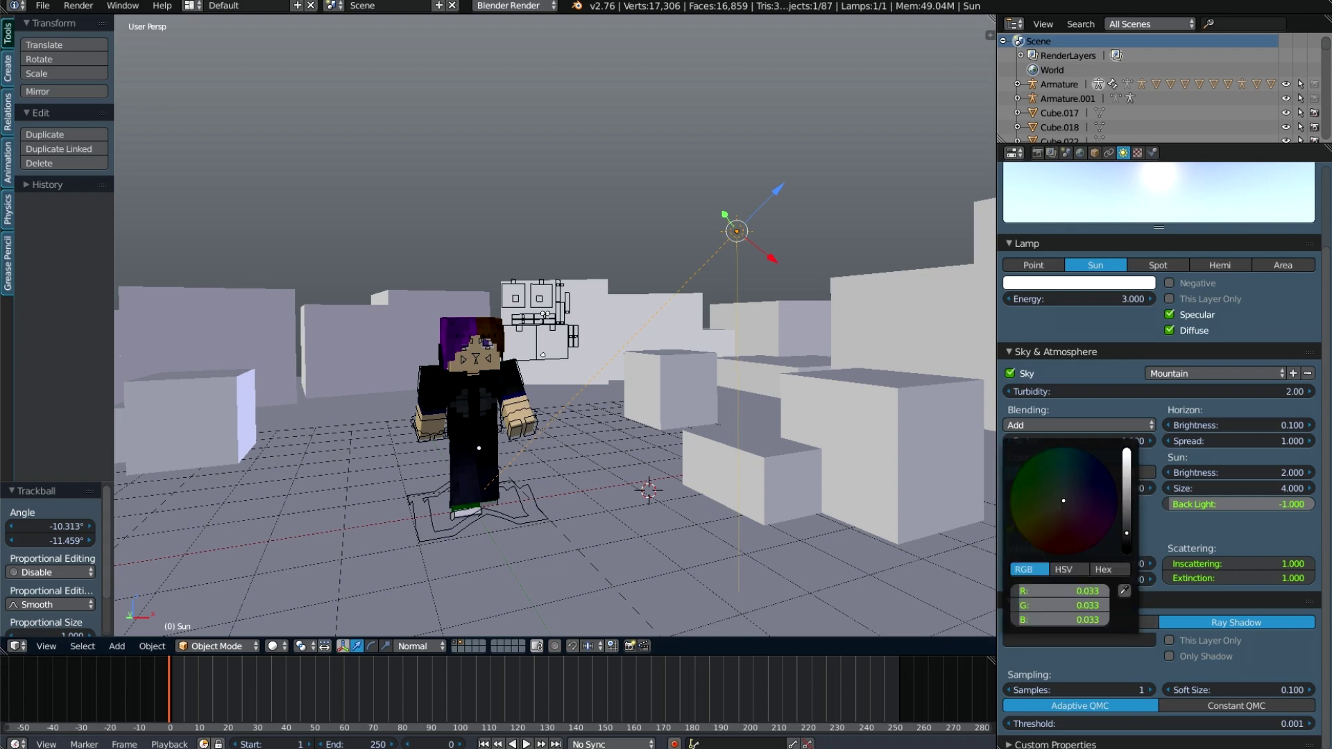
pyautogui.moveTo(625, 416); pyautogui.dragTo(694, 423, button='middle')
pyautogui.press('a')
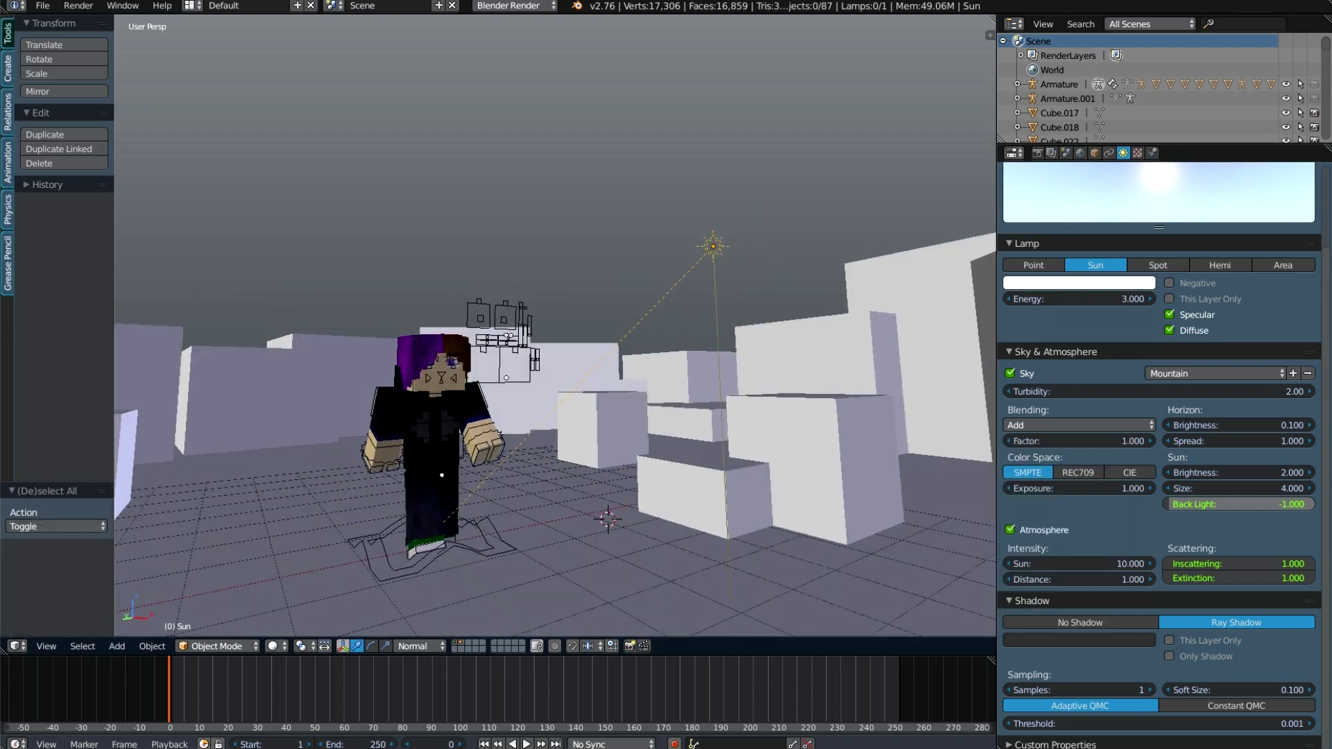
pyautogui.click(42, 6)
# - Save the scene as lighttestthing.blend
pyautogui.click(63, 115)
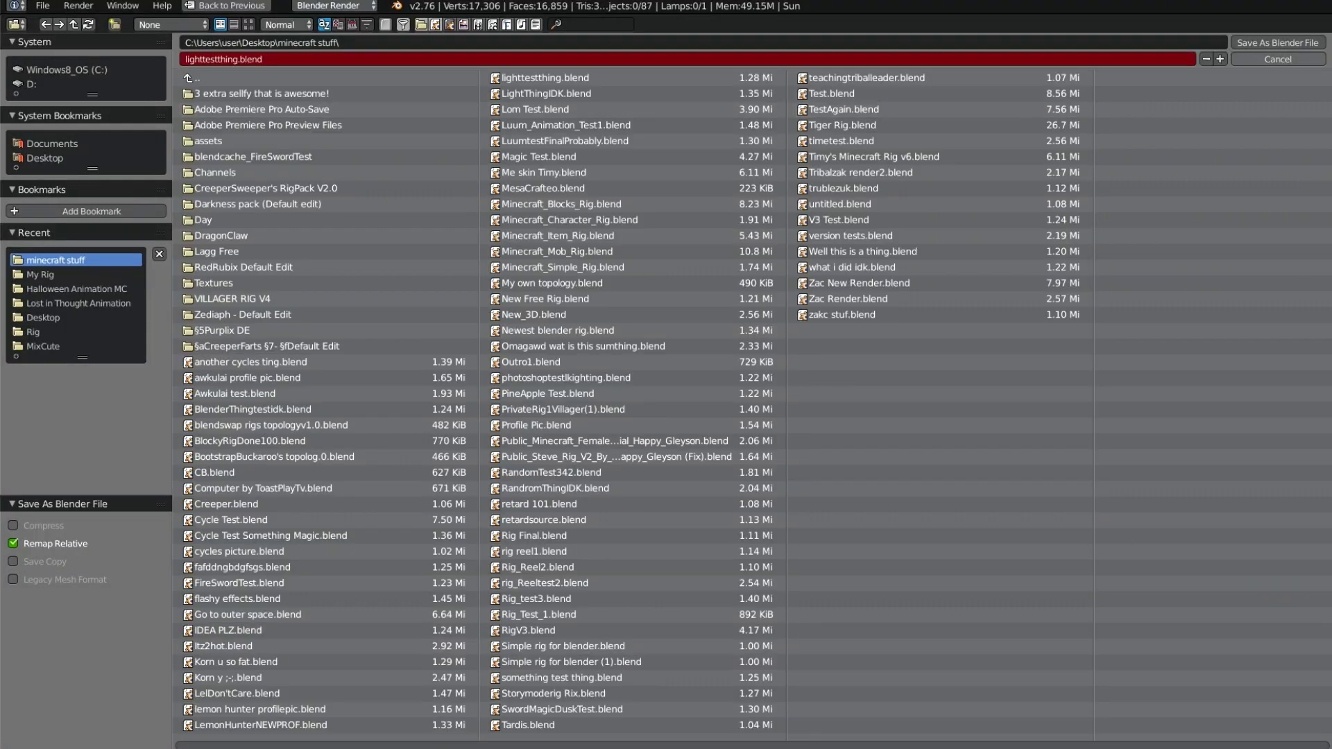
pyautogui.press('Return')
pyautogui.click(42, 5)
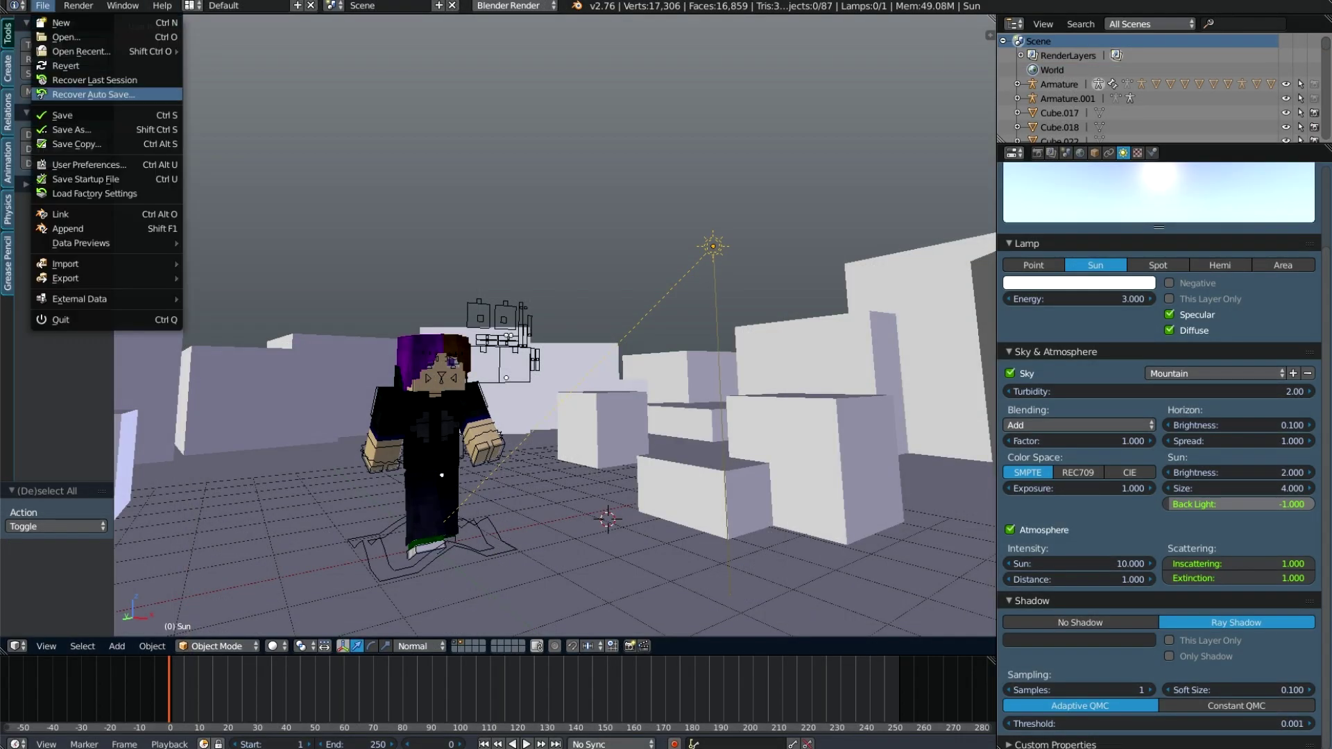
# - Switch the viewport to Rendered shading and orbit to inspect the sky, sun and shadows
pyautogui.click(276, 646)
pyautogui.click(312, 550)
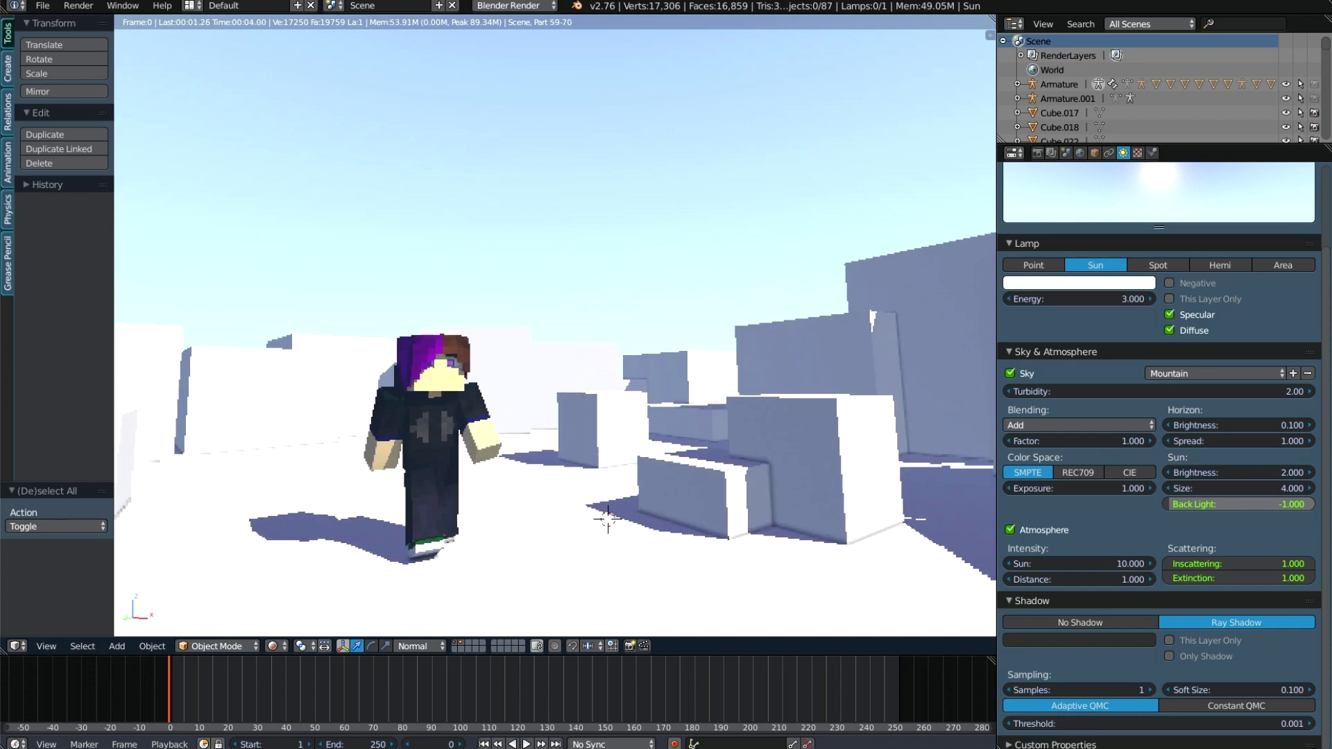
pyautogui.moveTo(555, 327)
pyautogui.mouseDown(button='middle')
pyautogui.moveTo(486, 326)
pyautogui.moveTo(528, 313)
pyautogui.moveTo(485, 375)
pyautogui.mouseUp(button='middle')
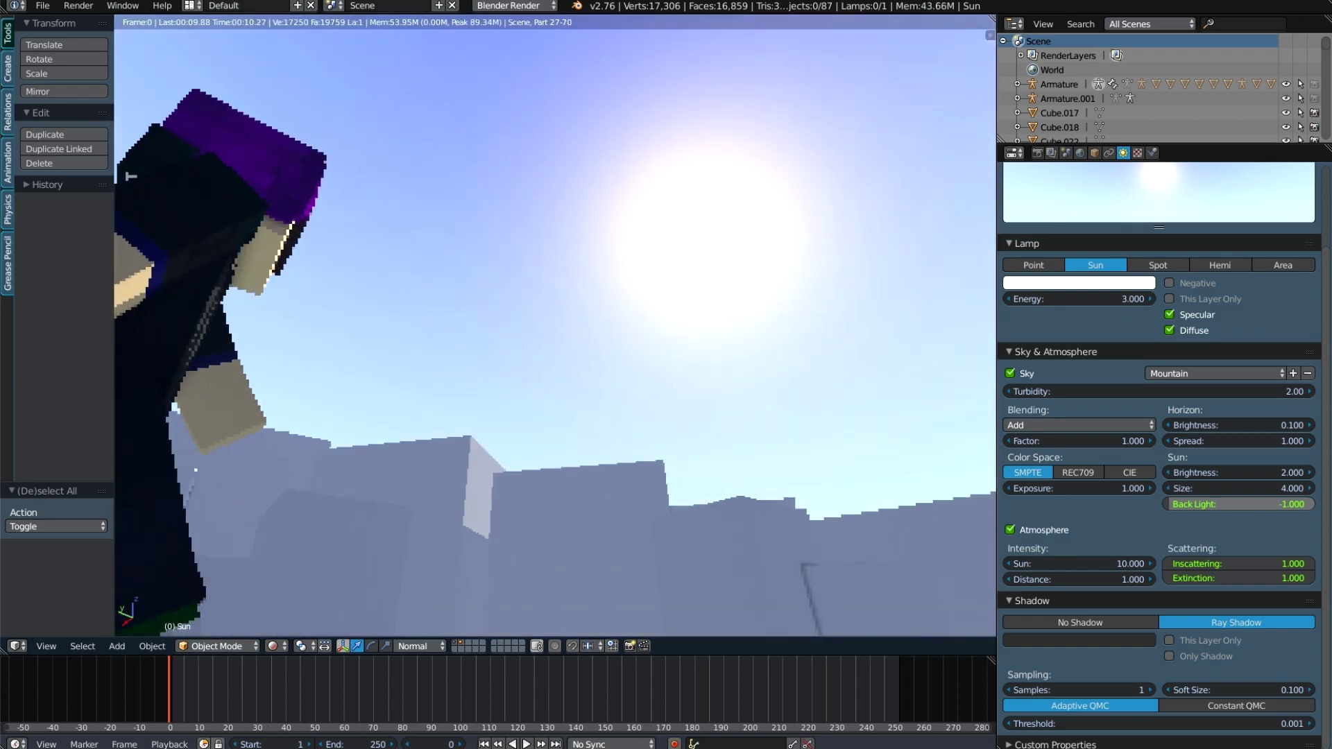
pyautogui.moveTo(555, 326); pyautogui.dragTo(500, 389, button='middle')
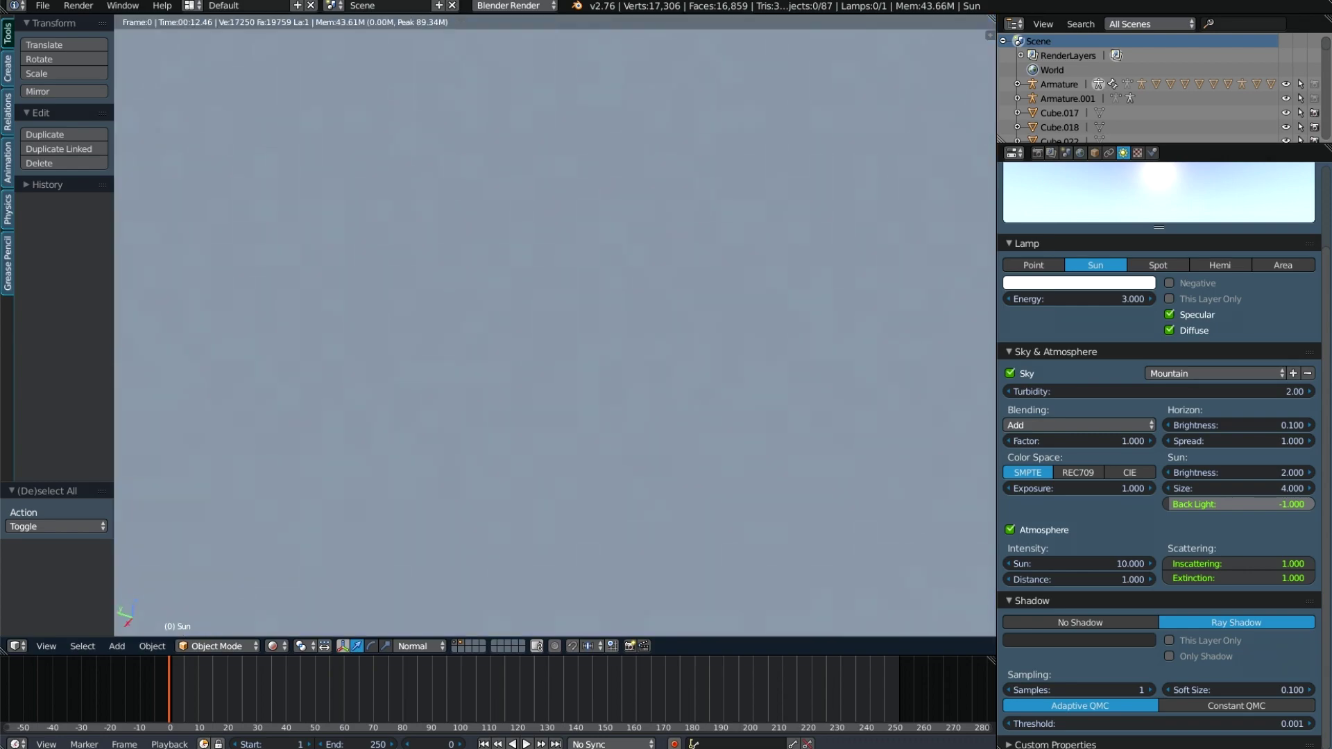
pyautogui.moveTo(555, 327); pyautogui.dragTo(527, 299, button='middle')
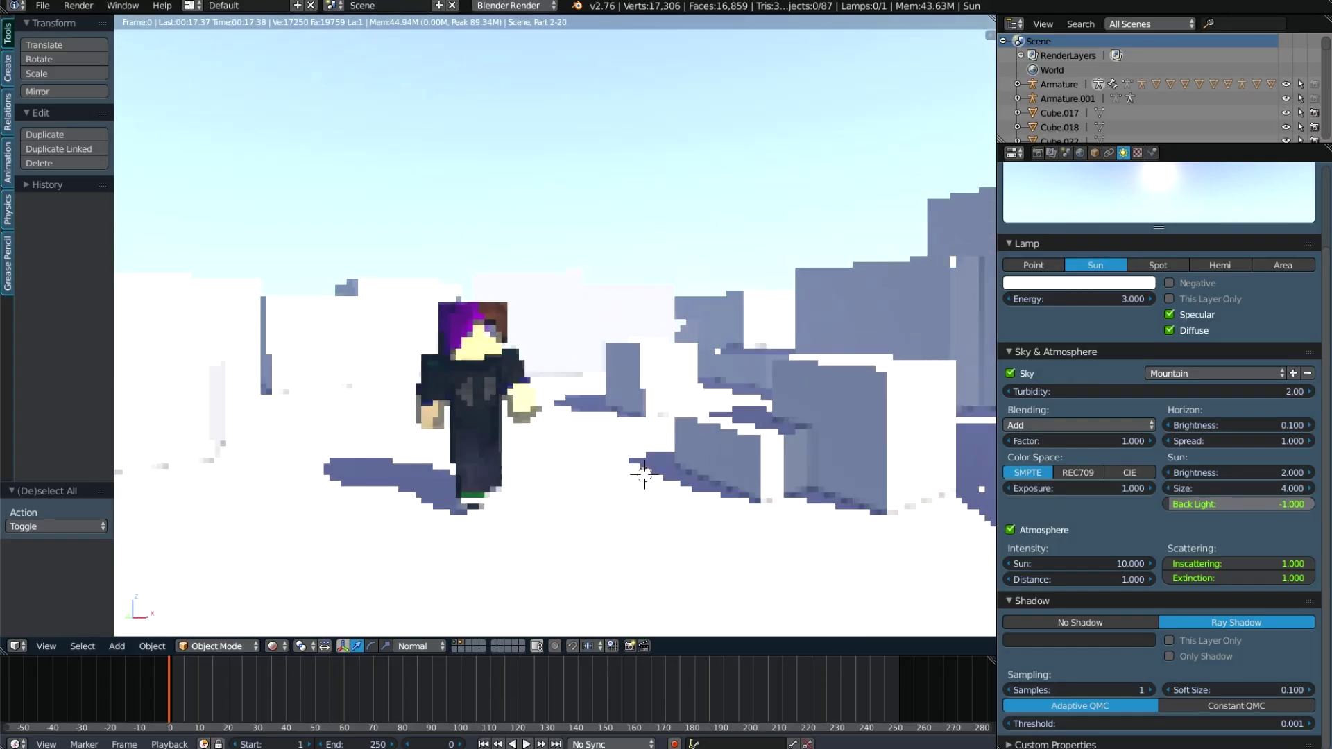
pyautogui.click(273, 646)
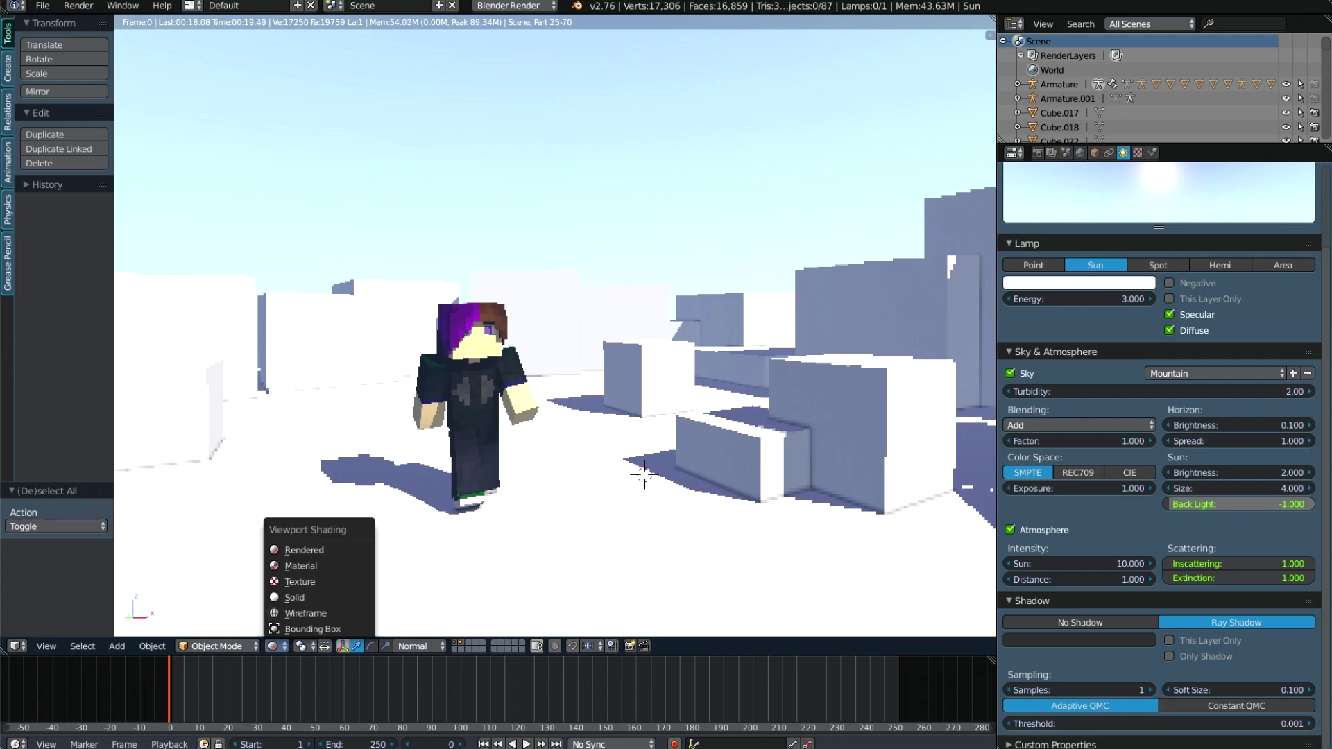
# - Return the viewport to Solid shading and rotate the sun lamp to about 26.216°
pyautogui.click(319, 612)
pyautogui.moveTo(624, 416); pyautogui.dragTo(569, 416, button='middle')
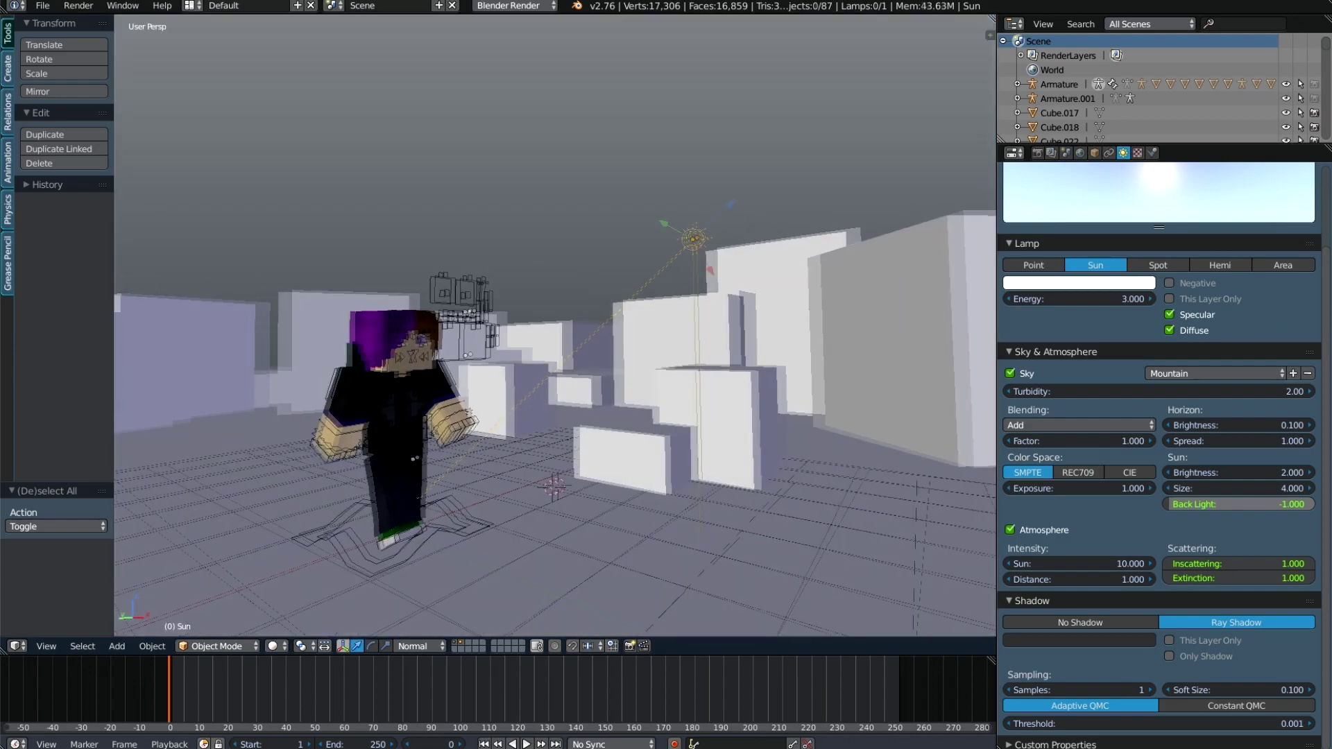
pyautogui.rightClick(681, 241)
pyautogui.press('r')
pyautogui.click(763, 368)
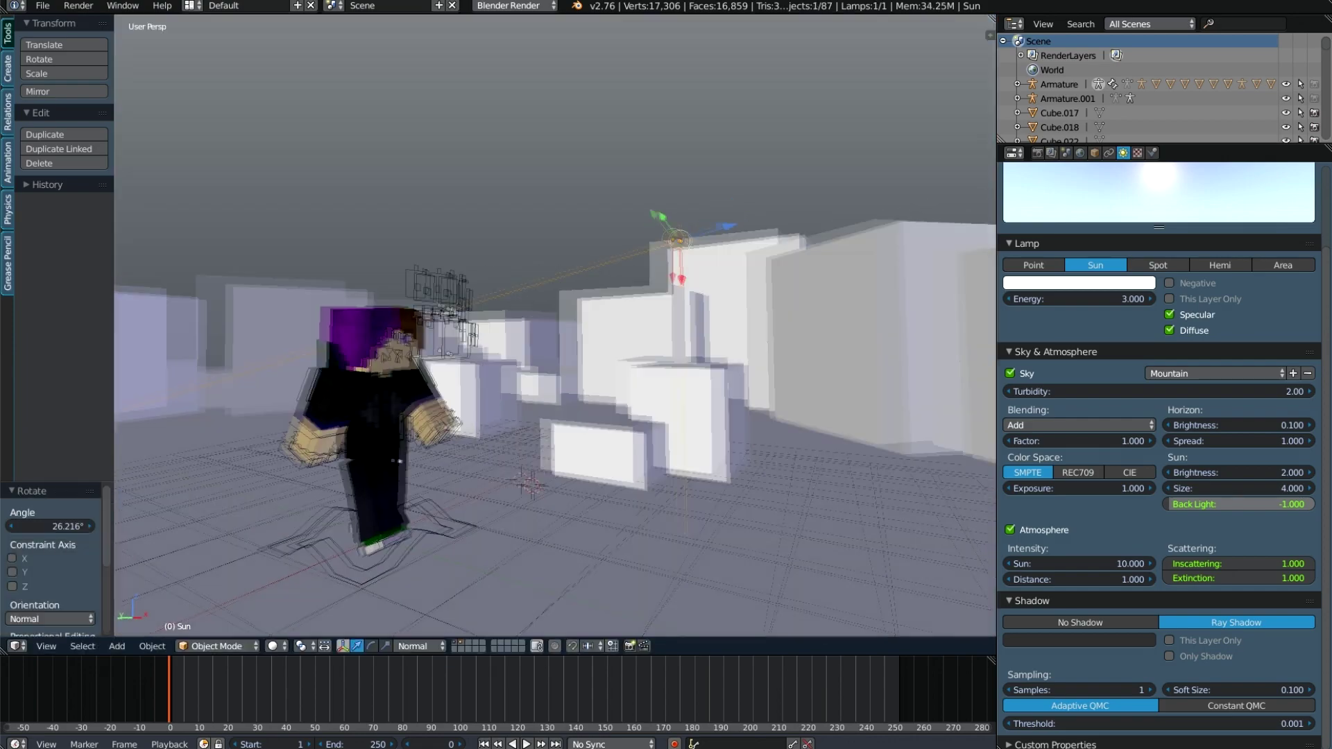
# - Set the sun's atmosphere distance to 1.500
pyautogui.moveTo(763, 367); pyautogui.dragTo(694, 374, button='middle')
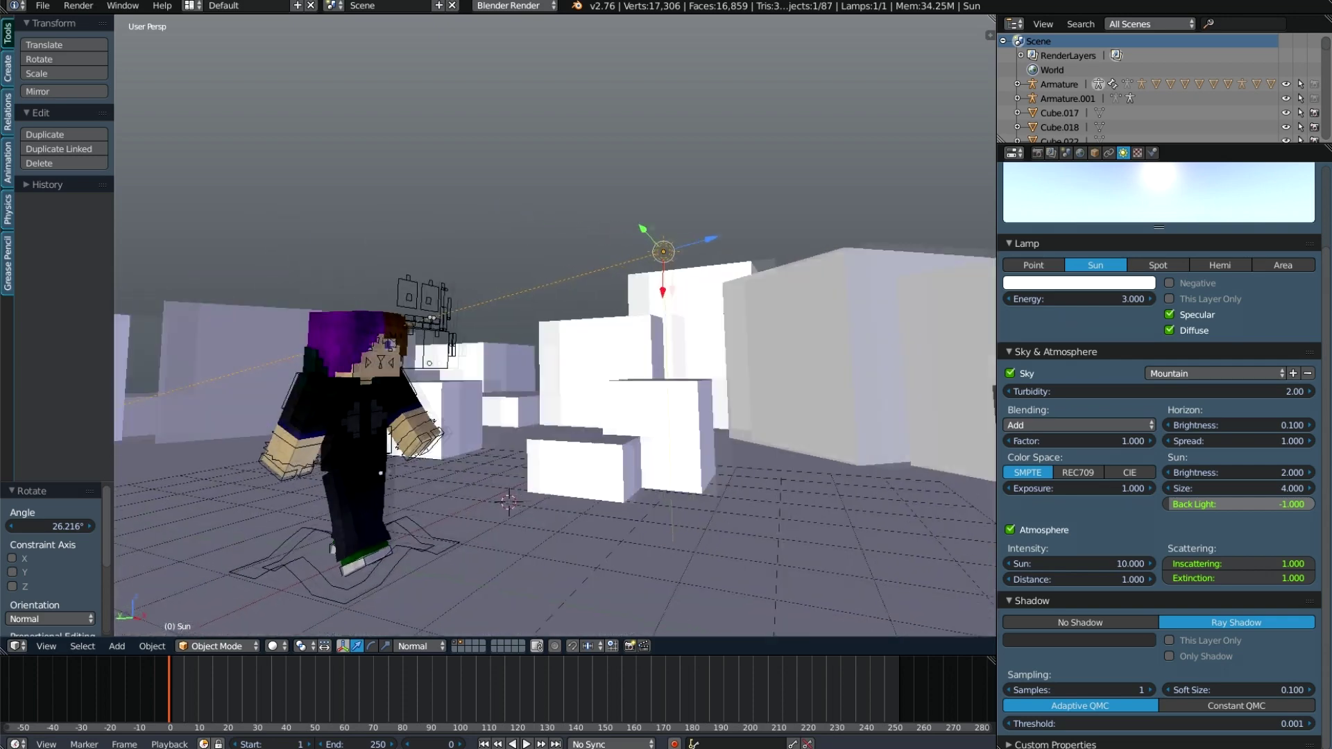
pyautogui.moveTo(555, 347); pyautogui.dragTo(513, 347, button='middle')
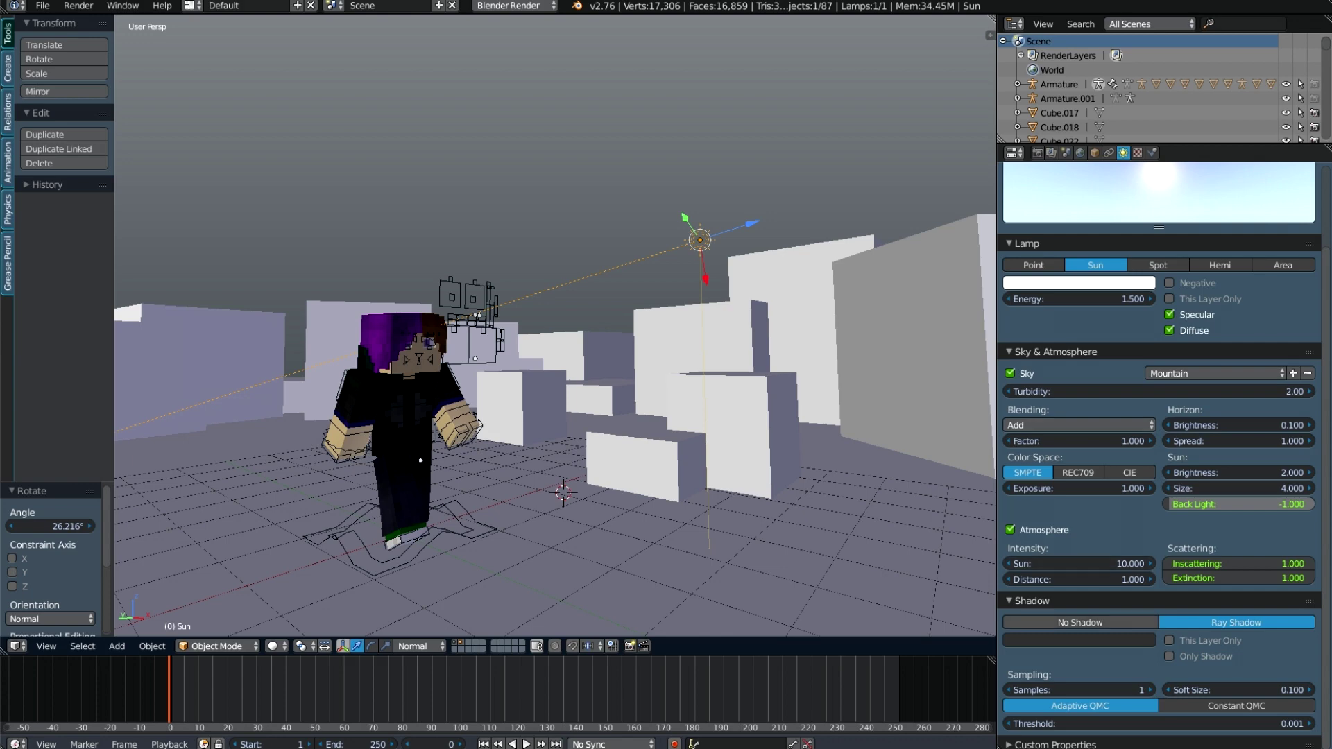
pyautogui.moveTo(1079, 580); pyautogui.dragTo(1117, 579)
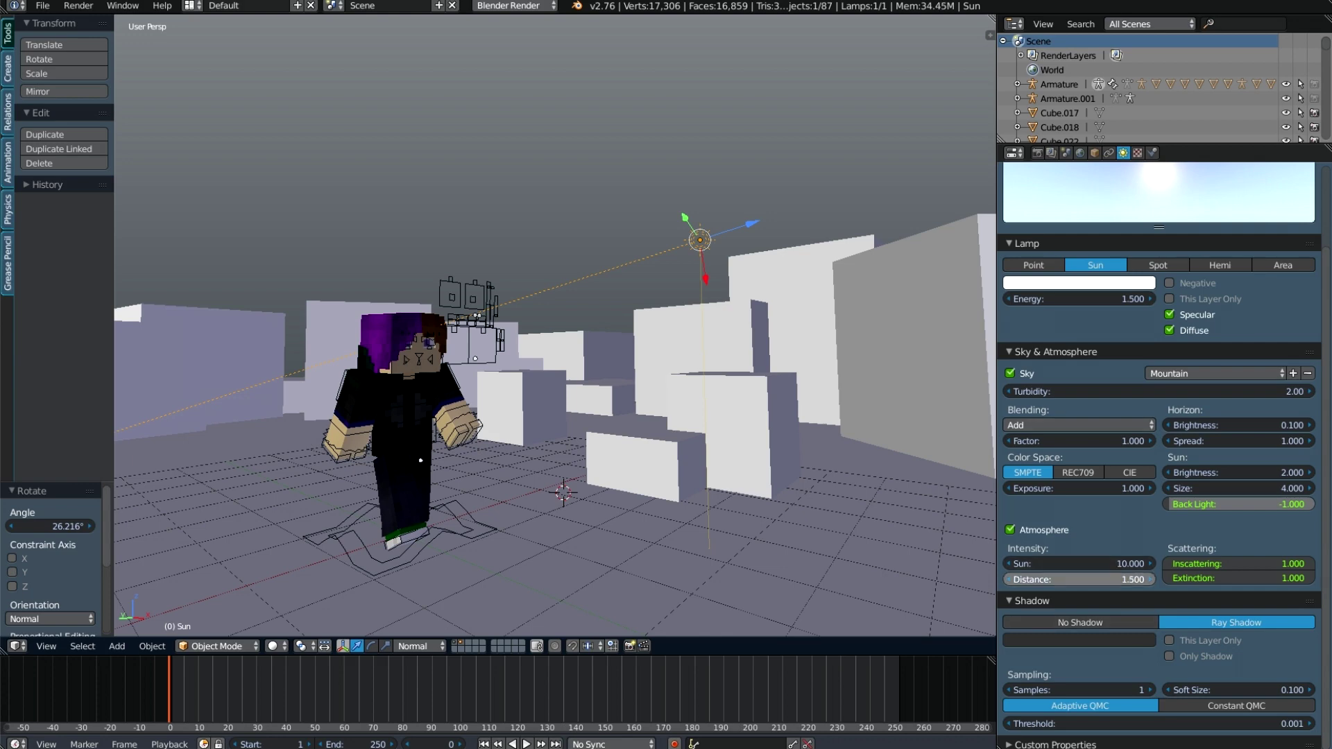
pyautogui.click(1080, 153)
pyautogui.click(1164, 391)
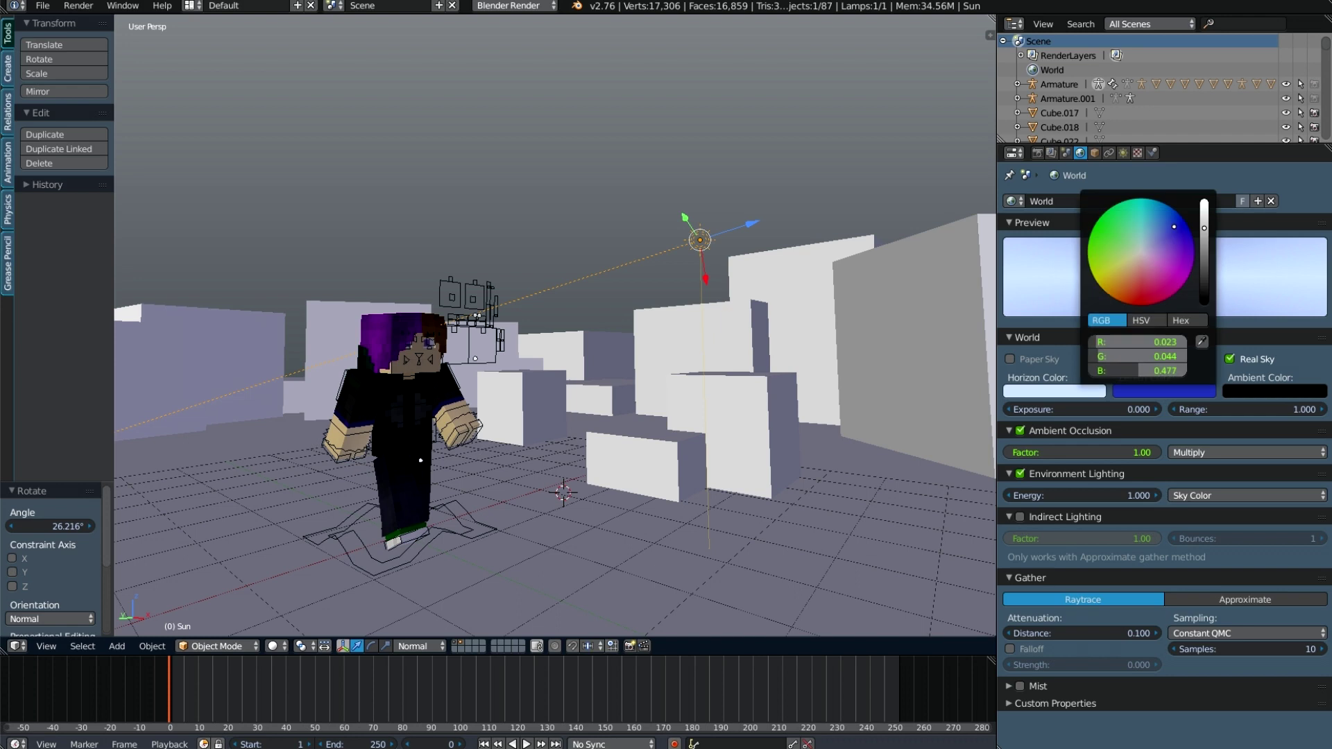
# - Deepen the zenith blue and switch the viewport back to a rendered preview
pyautogui.moveTo(1205, 227); pyautogui.dragTo(1204, 269)
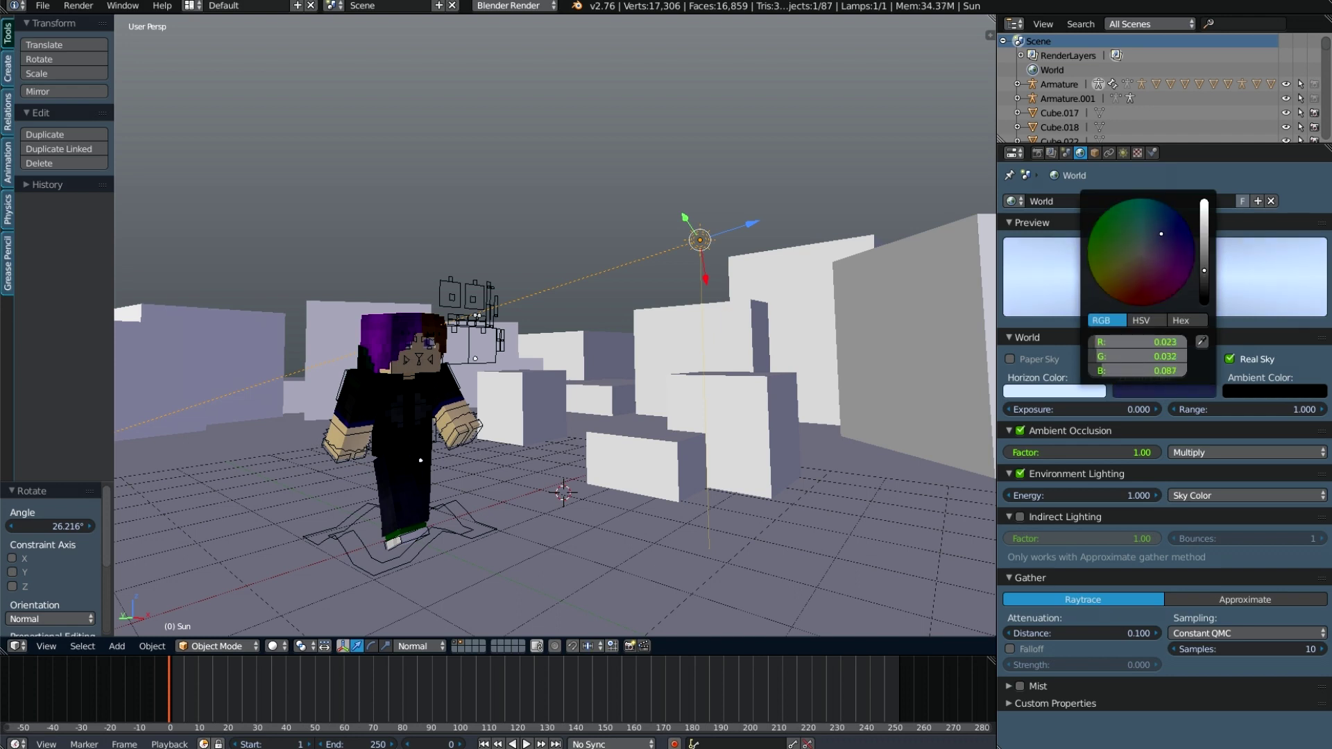
pyautogui.click(1055, 392)
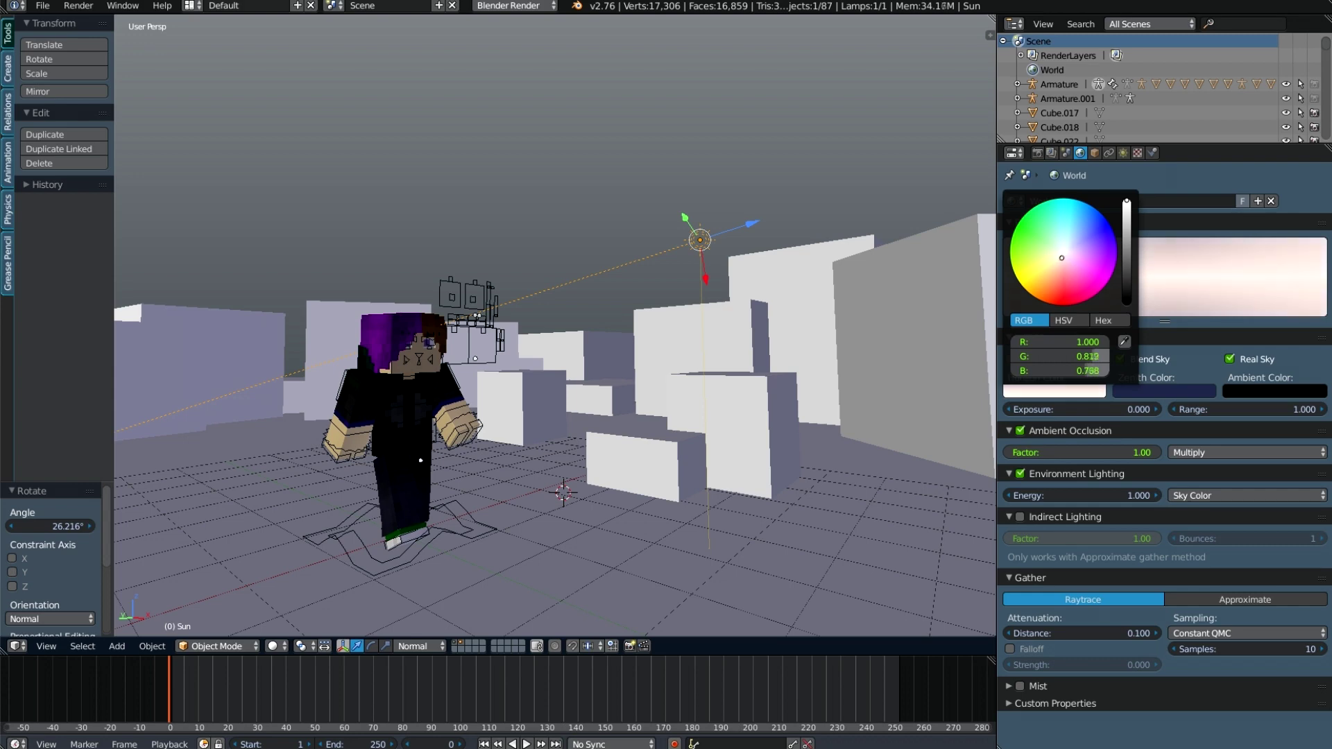
pyautogui.click(272, 646)
pyautogui.click(298, 544)
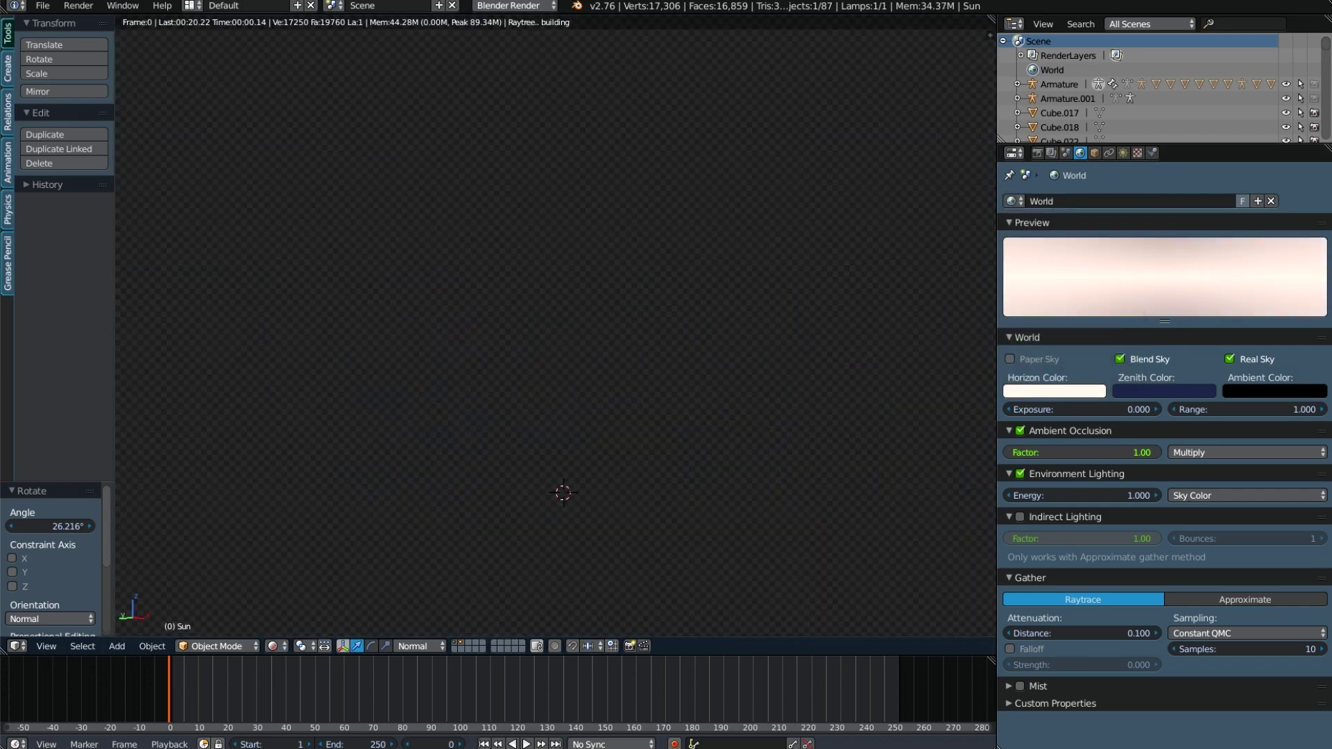
pyautogui.scroll(3, 555, 327)
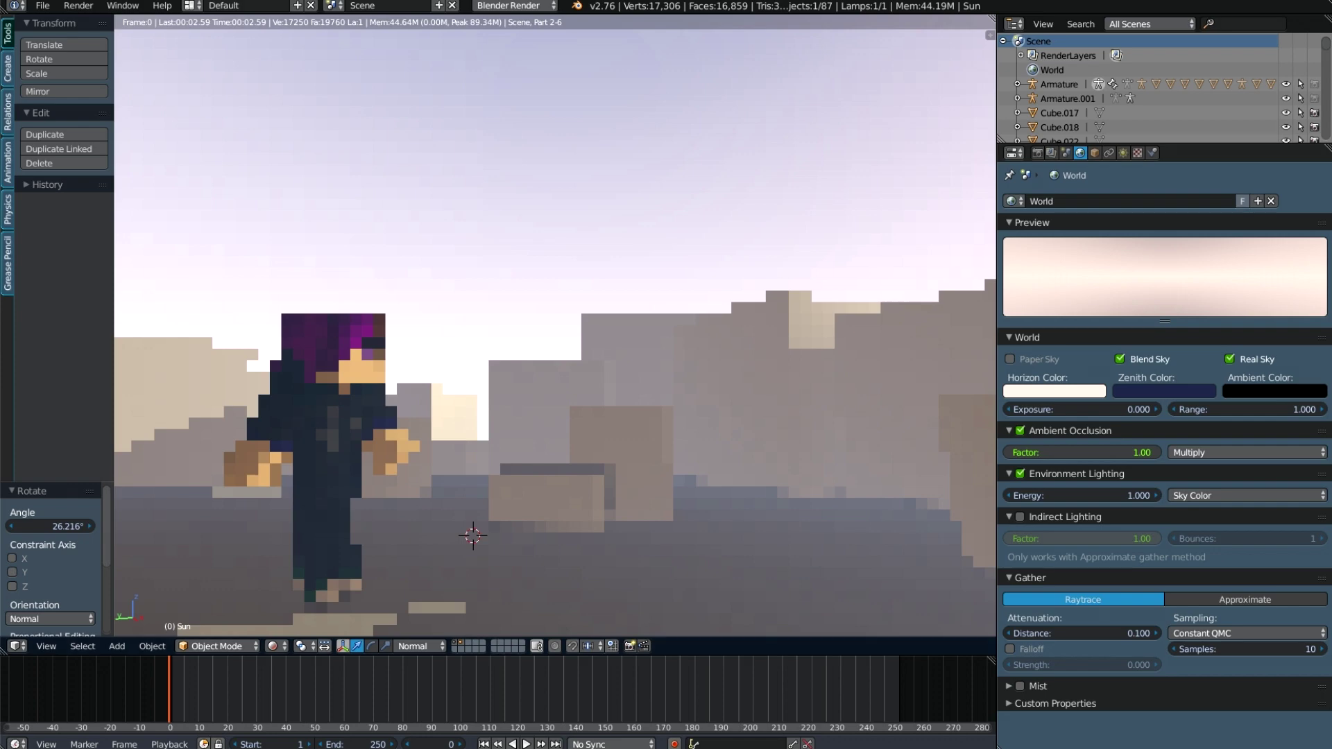
# - Tint the horizon colour a warm peach (1.000, 0.598, 0.403)
pyautogui.click(1055, 392)
pyautogui.click(1124, 342)
pyautogui.click(389, 444)
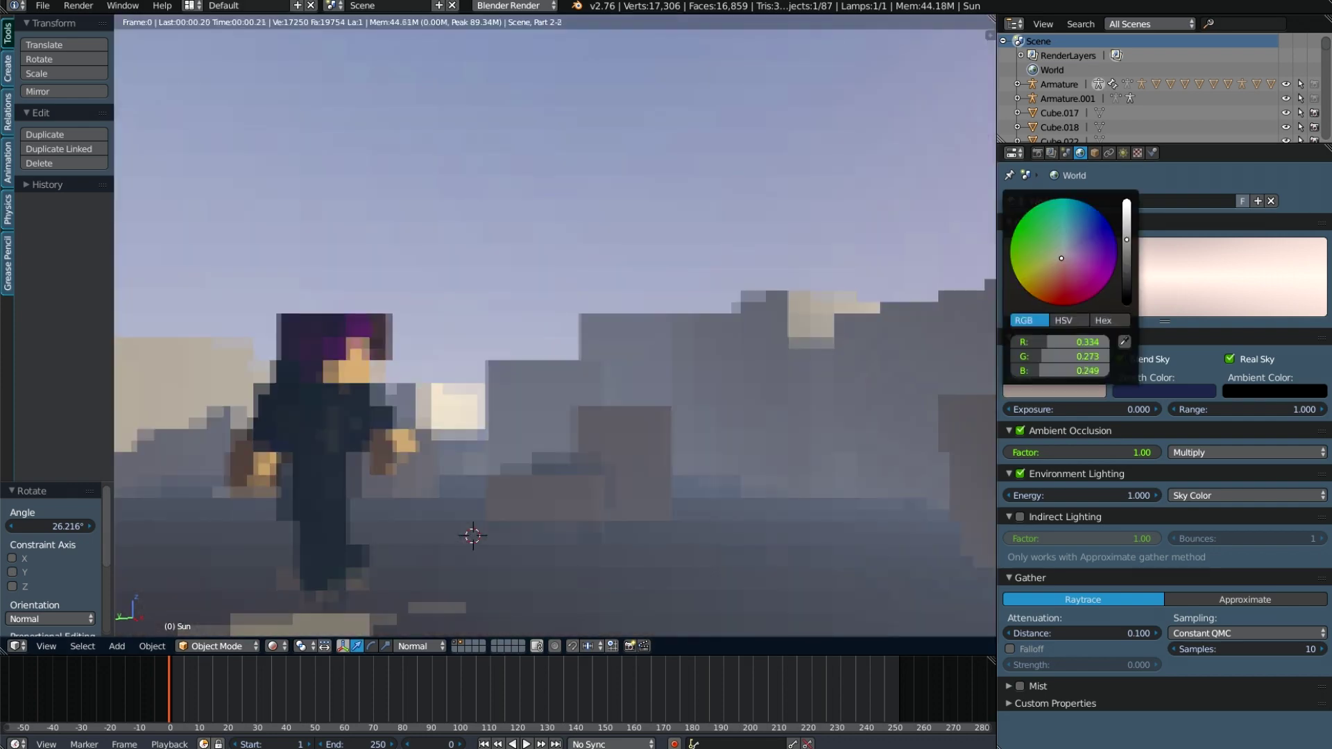
pyautogui.scroll(2, 1062, 267)
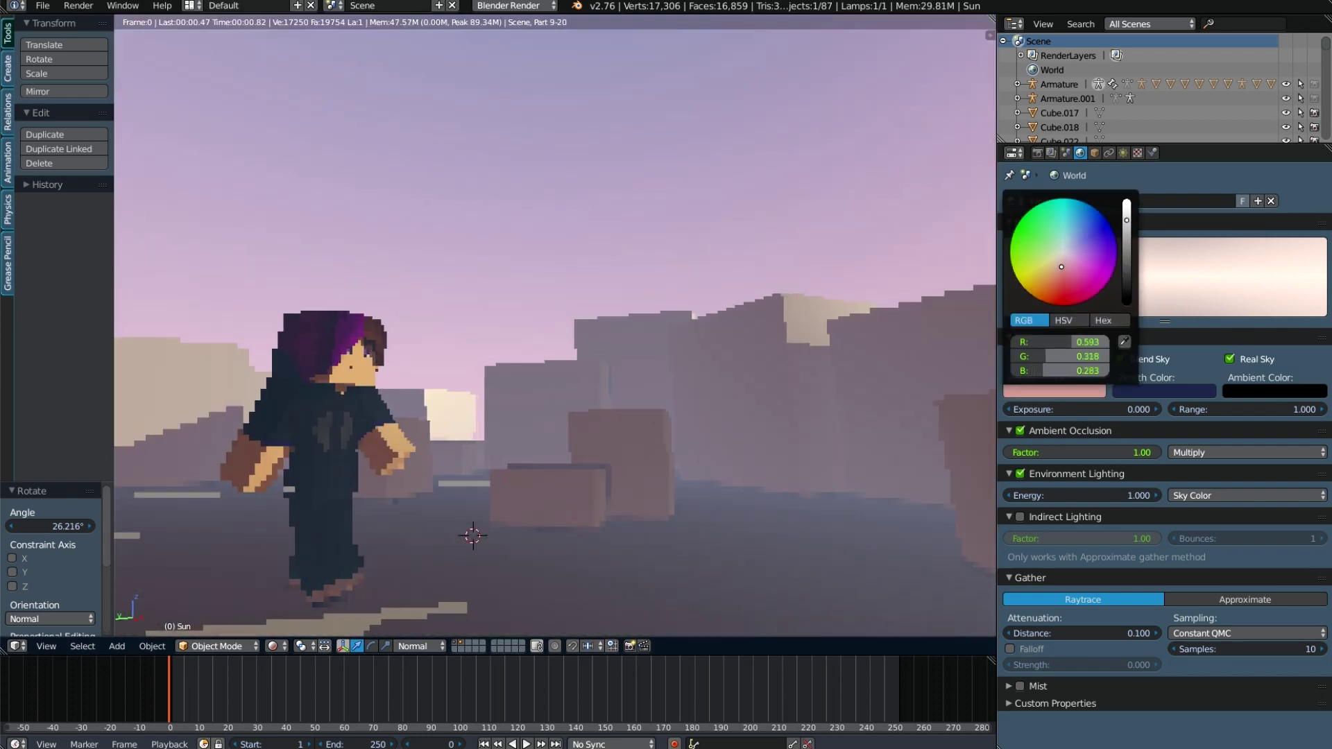
pyautogui.moveTo(555, 326); pyautogui.dragTo(611, 299, button='middle')
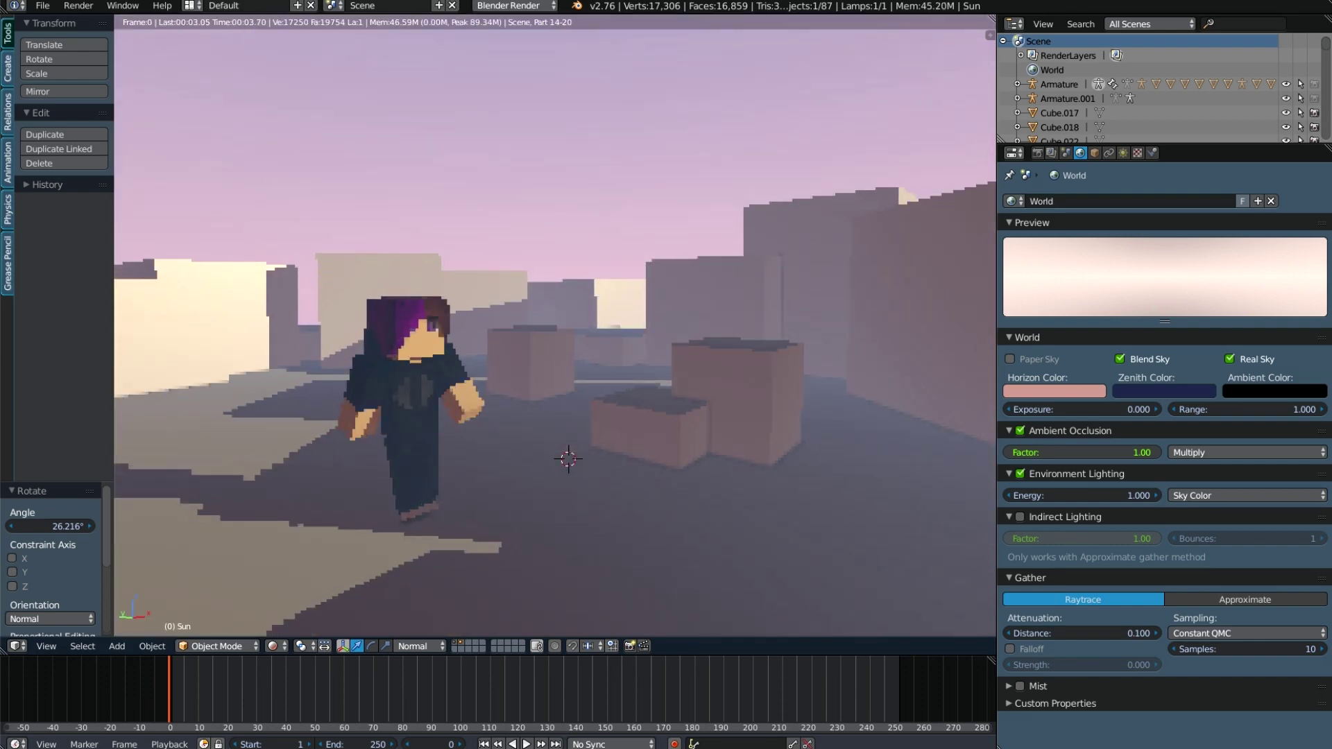
pyautogui.moveTo(527, 312); pyautogui.dragTo(576, 368, button='middle')
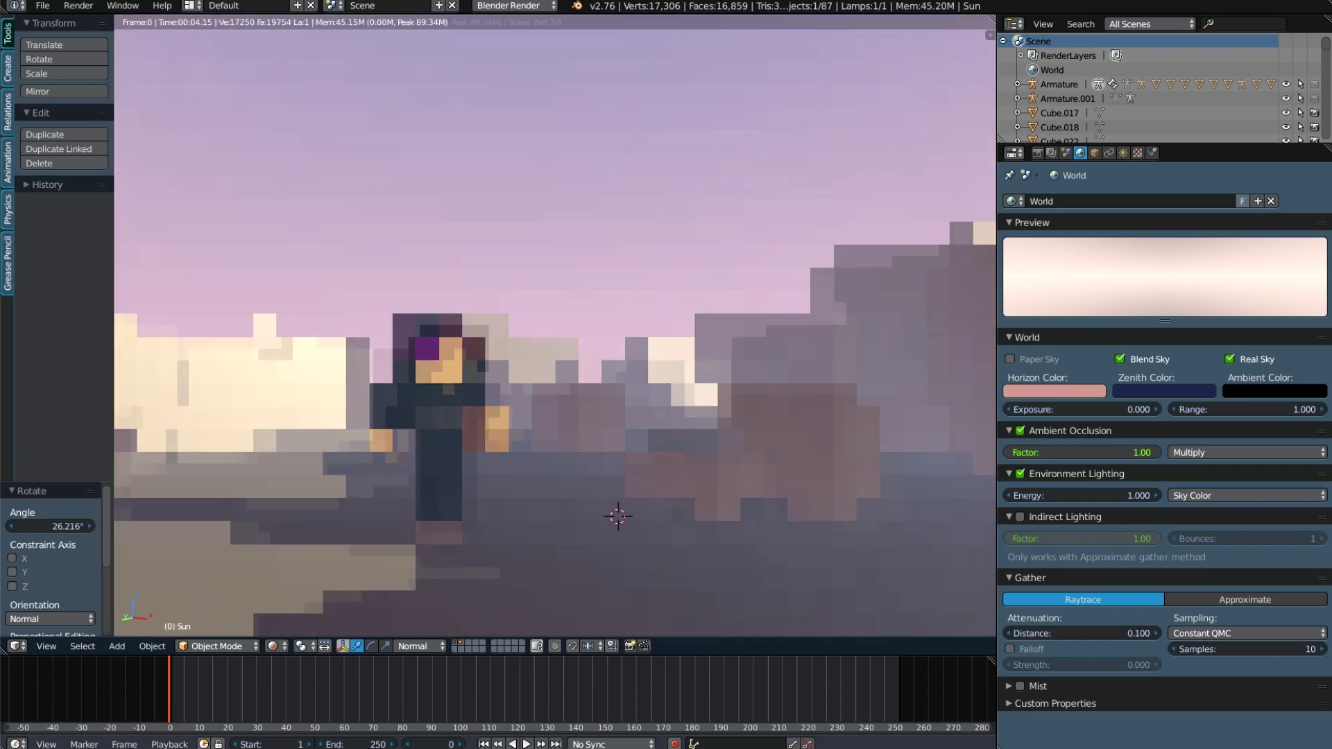
pyautogui.click(1054, 391)
pyautogui.moveTo(1062, 267); pyautogui.dragTo(1054, 263)
pyautogui.moveTo(1127, 220); pyautogui.dragTo(1127, 202)
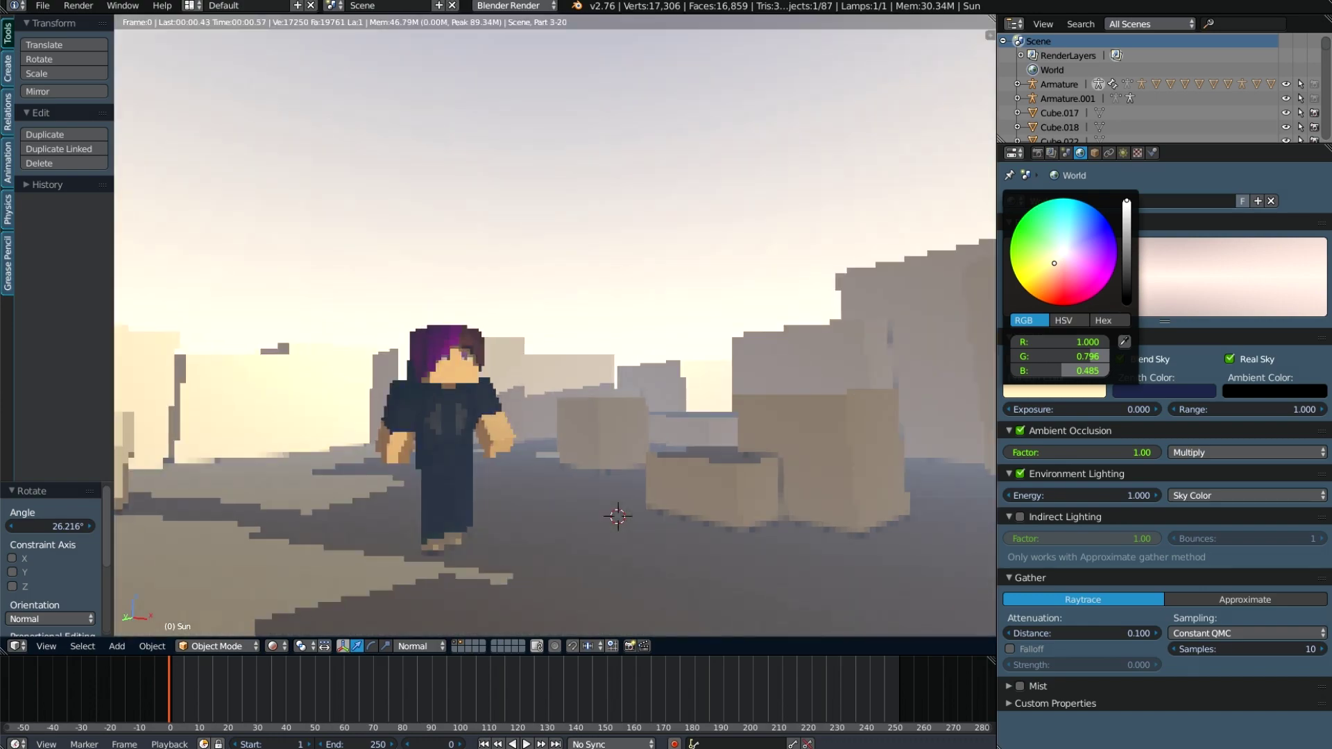
pyautogui.moveTo(1054, 263); pyautogui.dragTo(1056, 268)
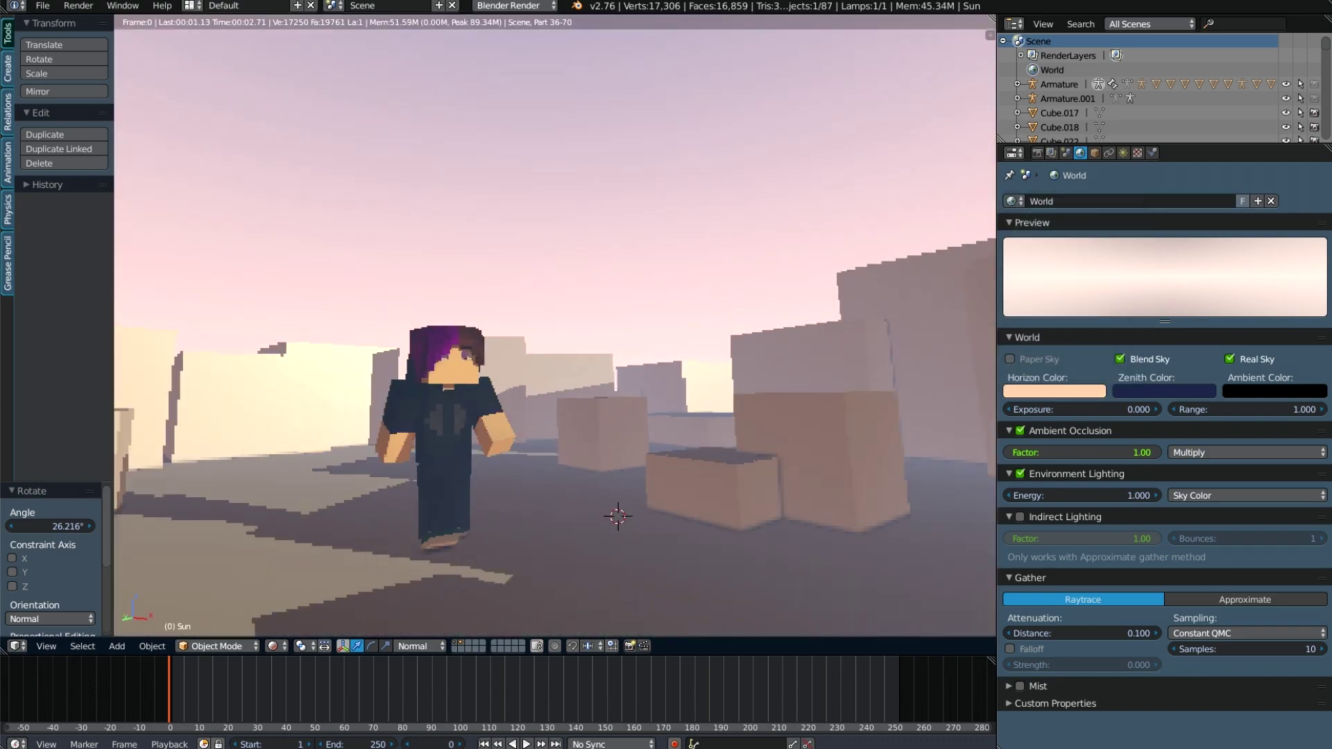
# - Lighten the zenith colour to a softer muted blue
pyautogui.click(1164, 391)
pyautogui.moveTo(1204, 306); pyautogui.dragTo(1204, 271)
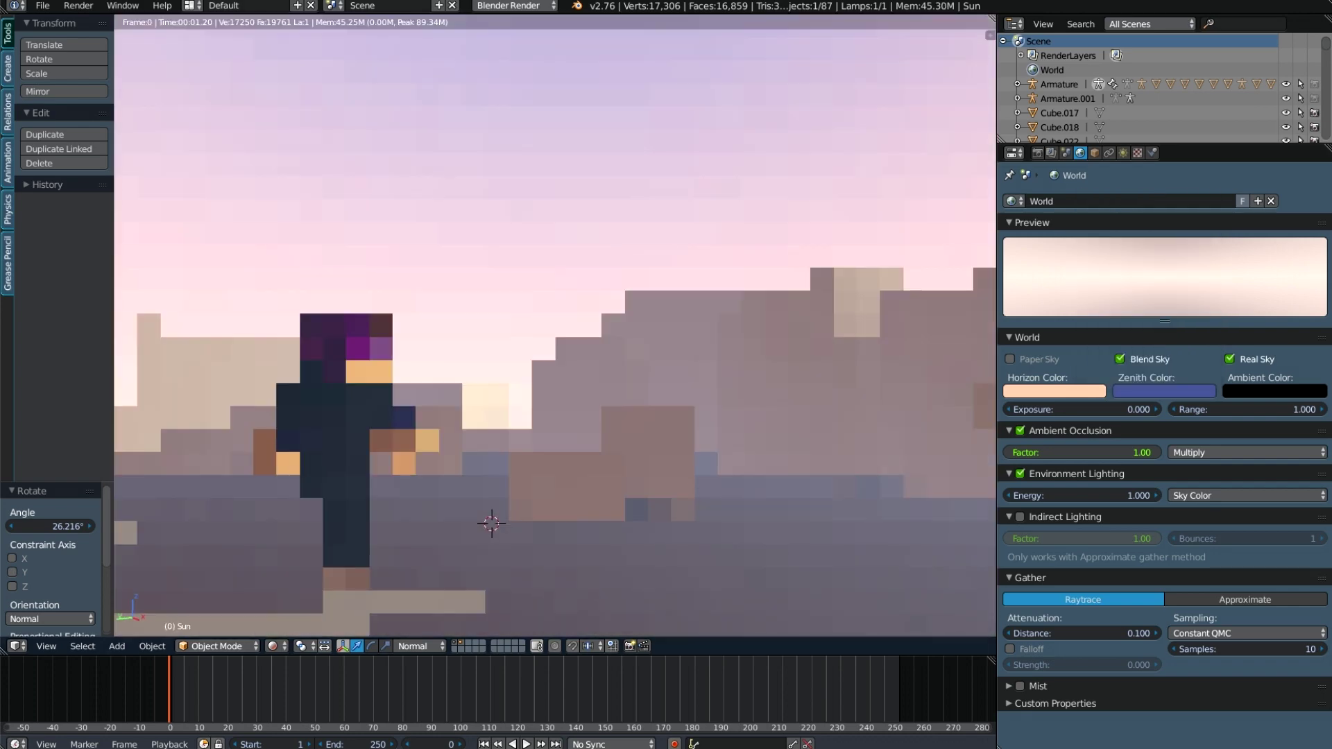
pyautogui.moveTo(491, 523); pyautogui.dragTo(644, 488, button='middle')
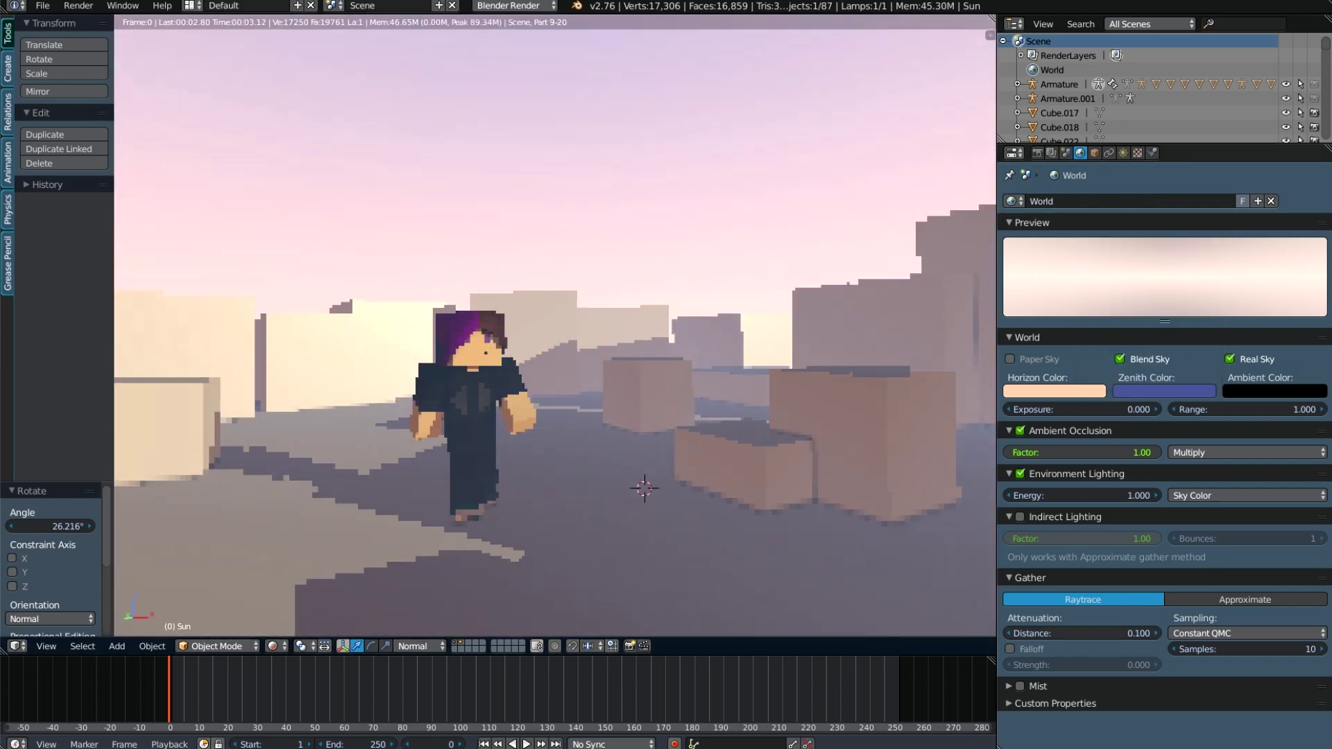
pyautogui.click(1123, 152)
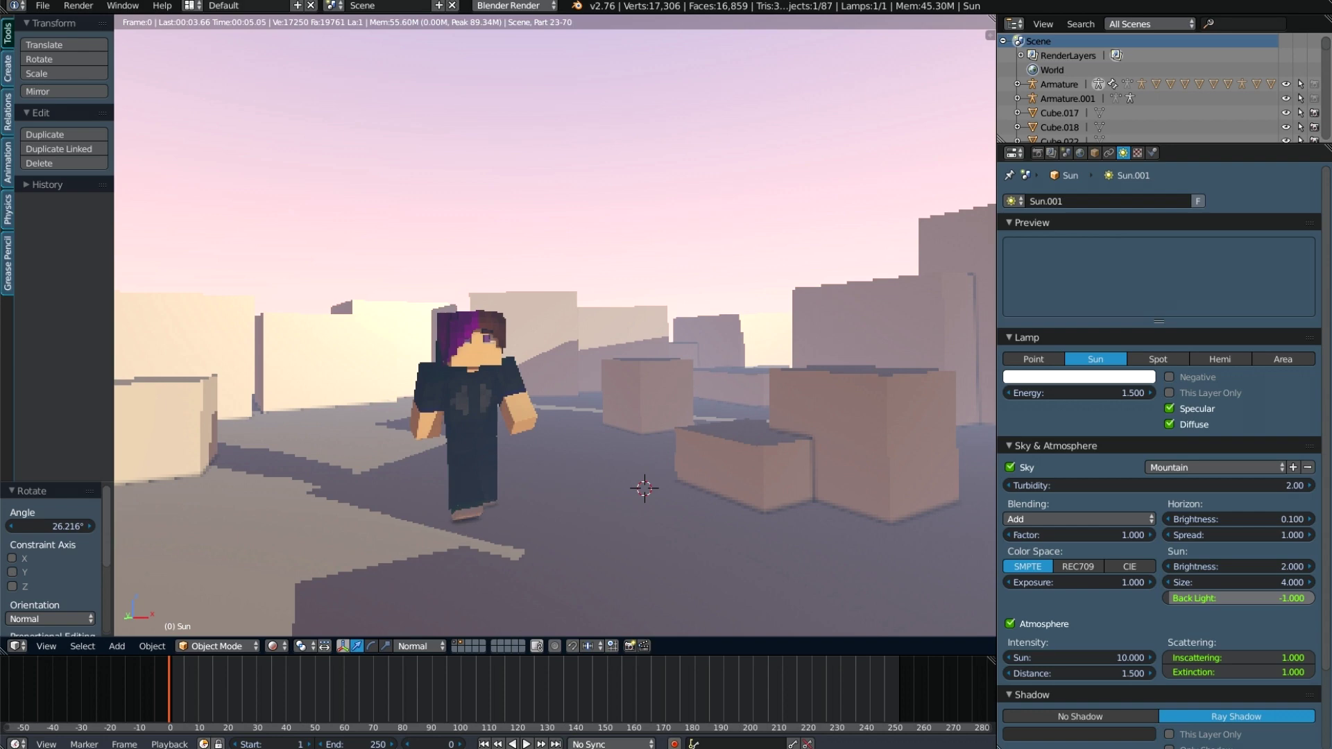
# - Increase the sun's atmosphere distance to 2.300
pyautogui.moveTo(1079, 673)
pyautogui.mouseDown()
pyautogui.moveTo(1144, 673)
pyautogui.moveTo(1076, 673)
pyautogui.moveTo(1093, 673)
pyautogui.mouseUp()
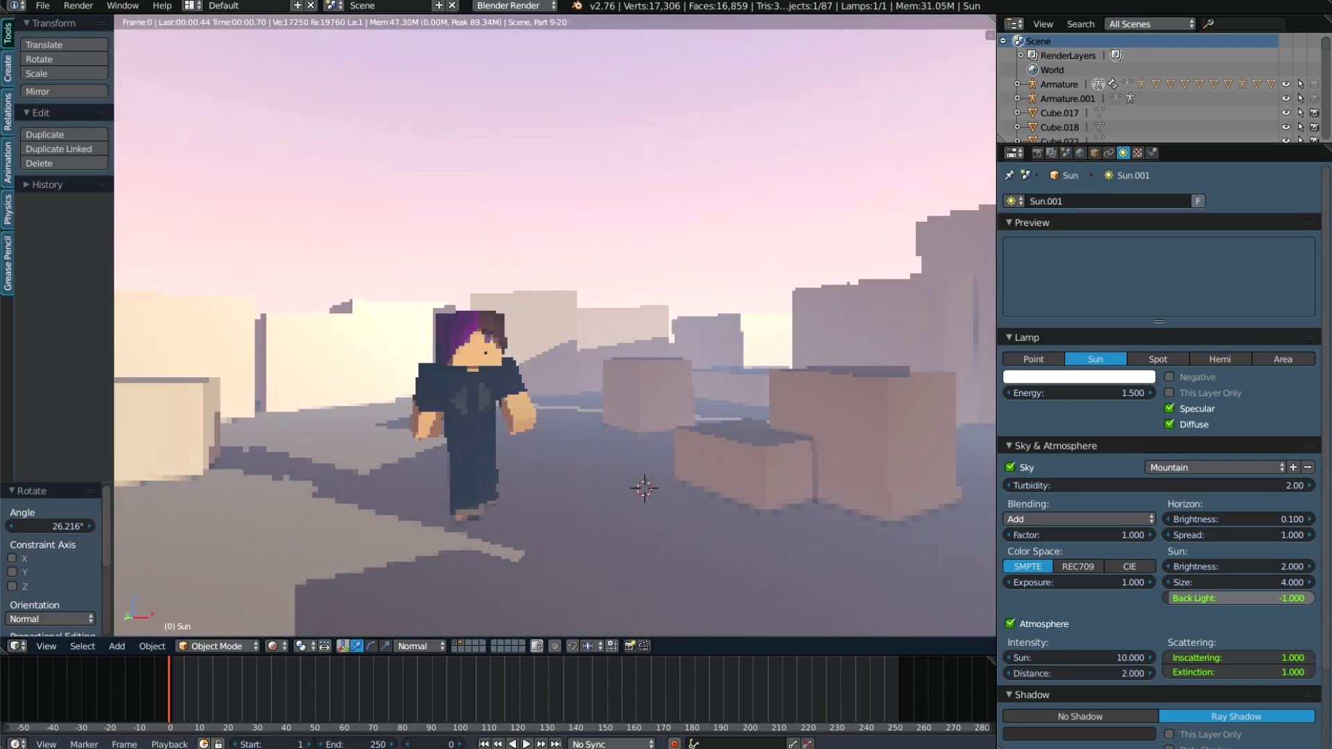
pyautogui.moveTo(644, 488); pyautogui.dragTo(559, 481, button='middle')
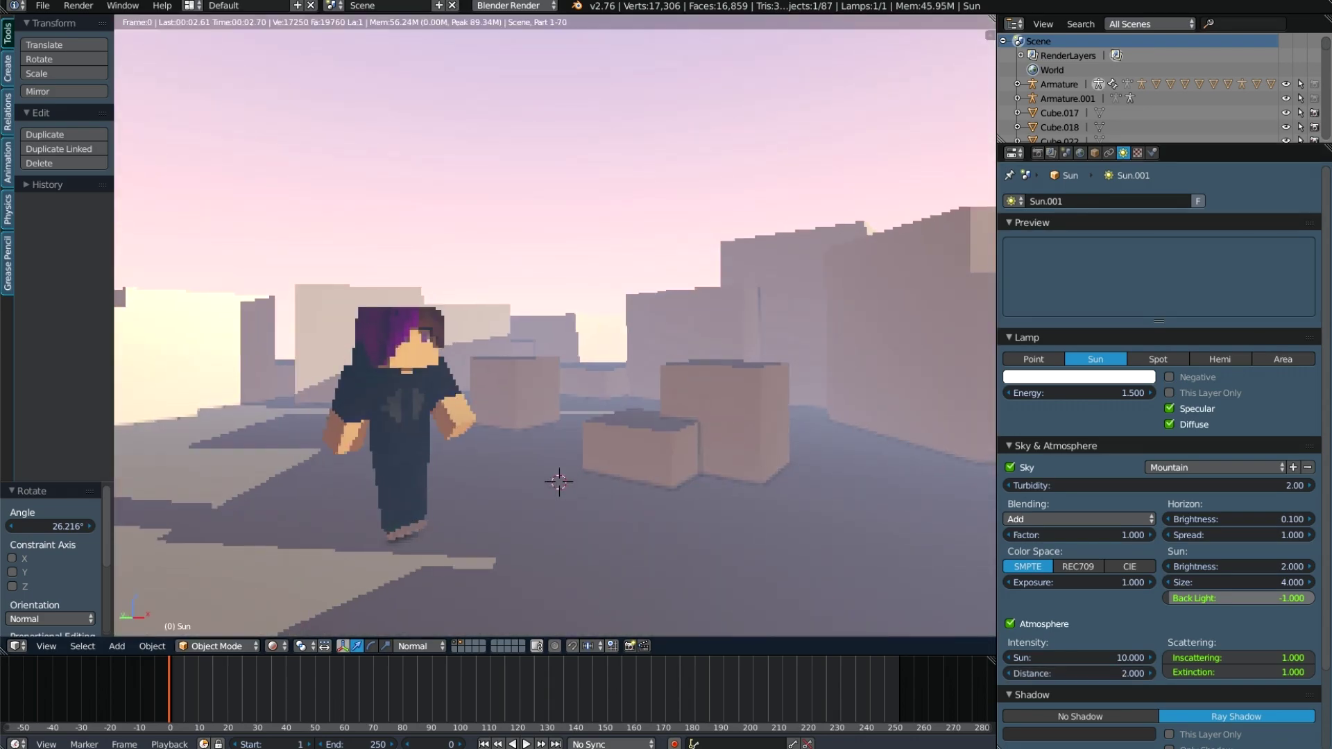
pyautogui.moveTo(1093, 674); pyautogui.dragTo(1103, 673)
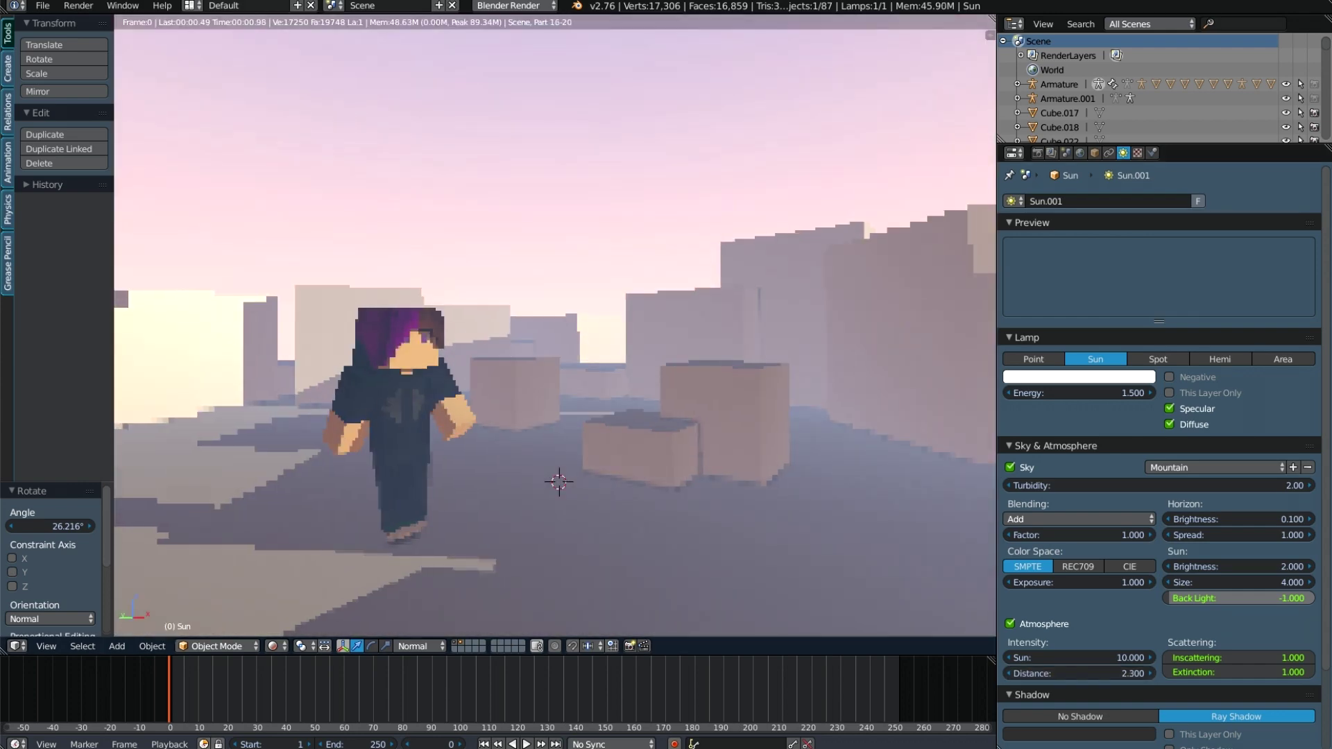
pyautogui.moveTo(558, 481); pyautogui.dragTo(597, 479, button='middle')
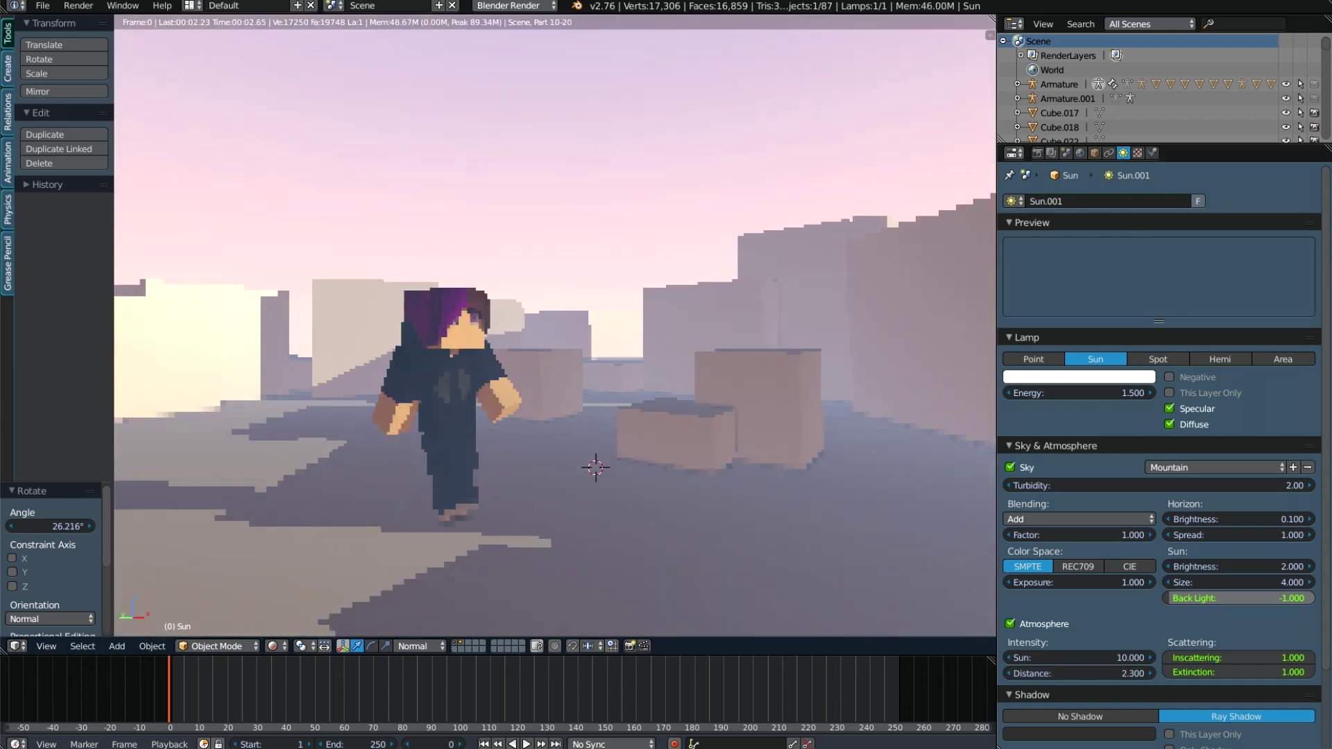
# - Return the viewport to textured Solid shading and deselect everything
pyautogui.click(272, 646)
pyautogui.click(292, 595)
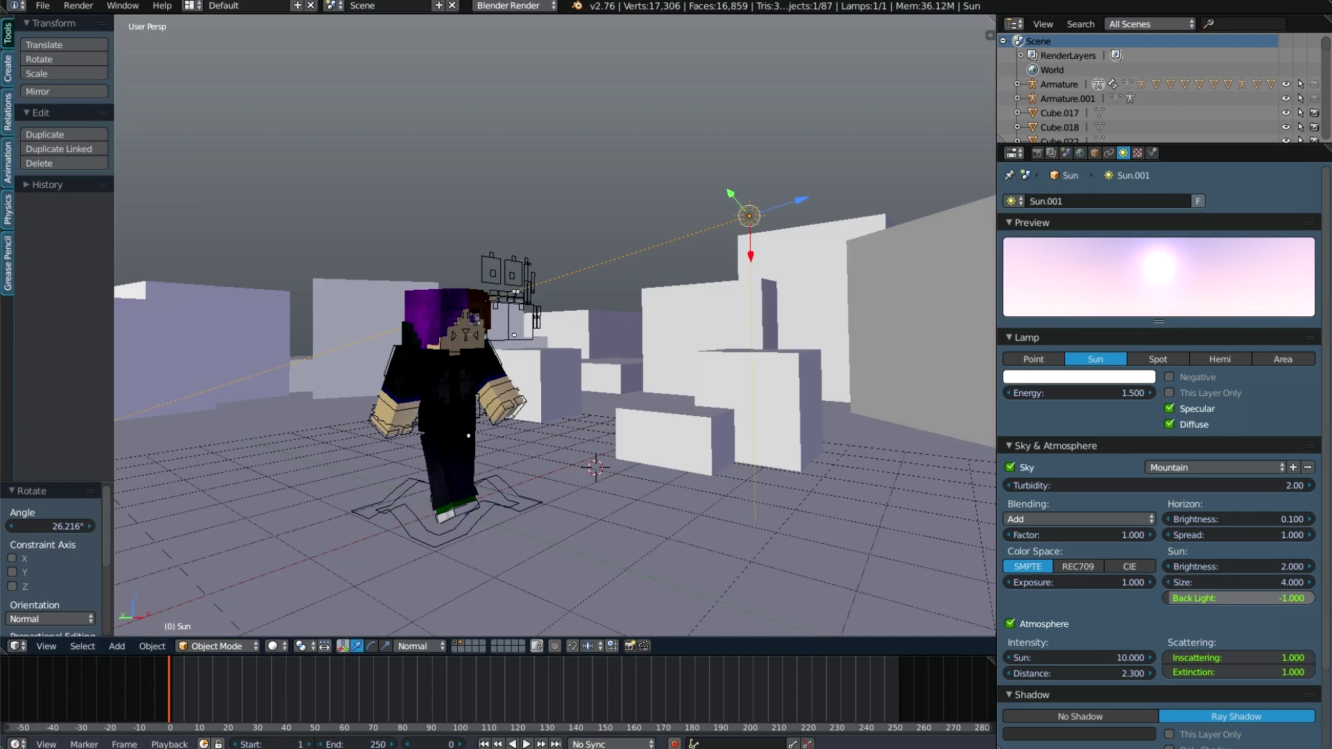
pyautogui.press('a')
pyautogui.click(43, 6)
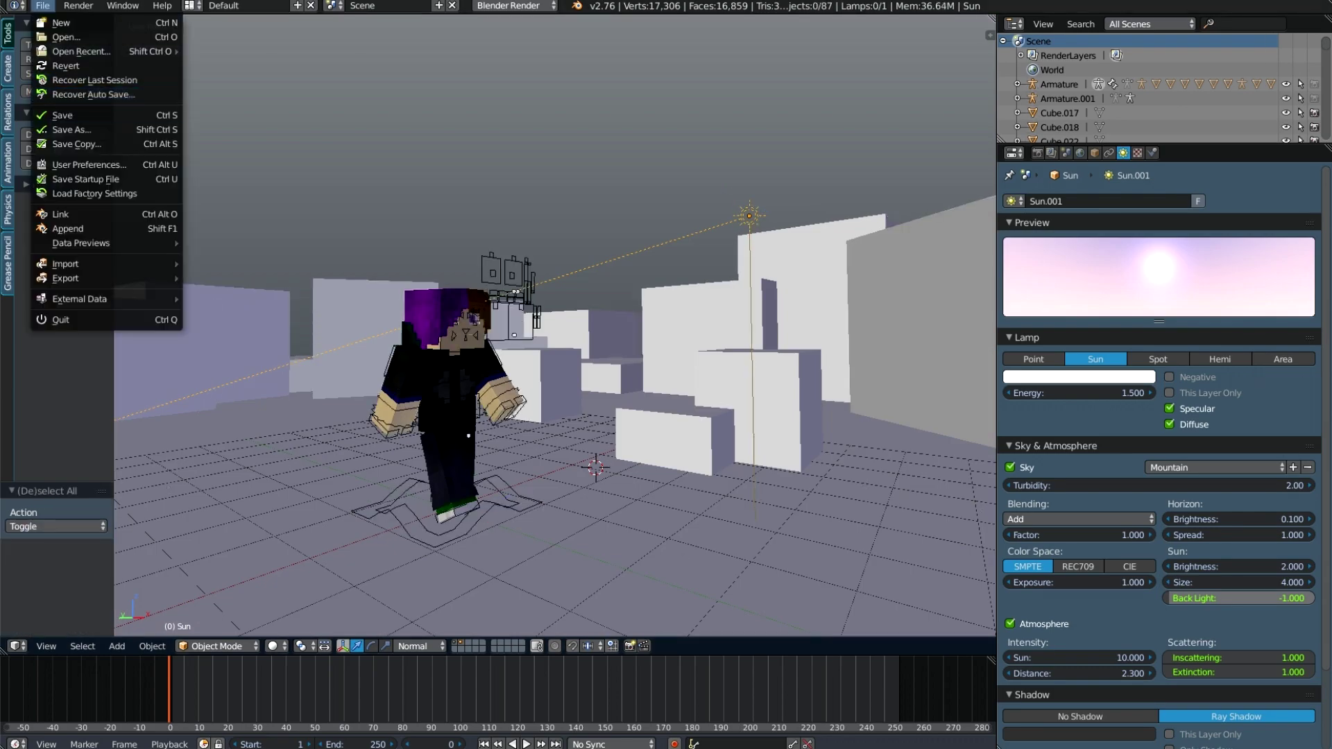
pyautogui.moveTo(555, 347)
pyautogui.mouseDown(button='middle')
pyautogui.moveTo(486, 361)
pyautogui.moveTo(527, 347)
pyautogui.mouseUp(button='middle')
# - Move the Sun lamp higher and trackball-rotate it to a new angle
pyautogui.rightClick(565, 143)
pyautogui.press('g')
pyautogui.click(776, 286)
pyautogui.press('r')
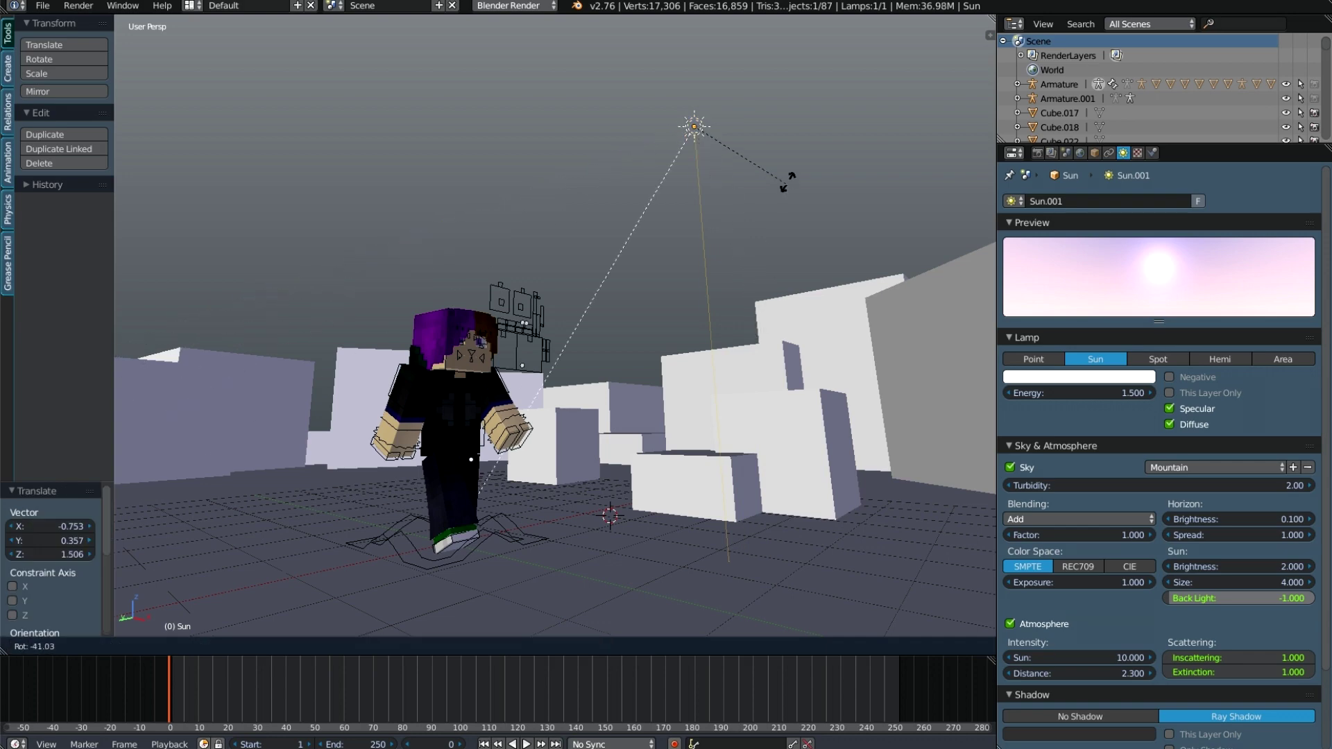
pyautogui.press('r')
pyautogui.click(788, 182)
pyautogui.moveTo(788, 182)
pyautogui.mouseDown(button='middle')
pyautogui.moveTo(764, 288)
pyautogui.moveTo(694, 309)
pyautogui.mouseUp(button='middle')
pyautogui.click(1081, 152)
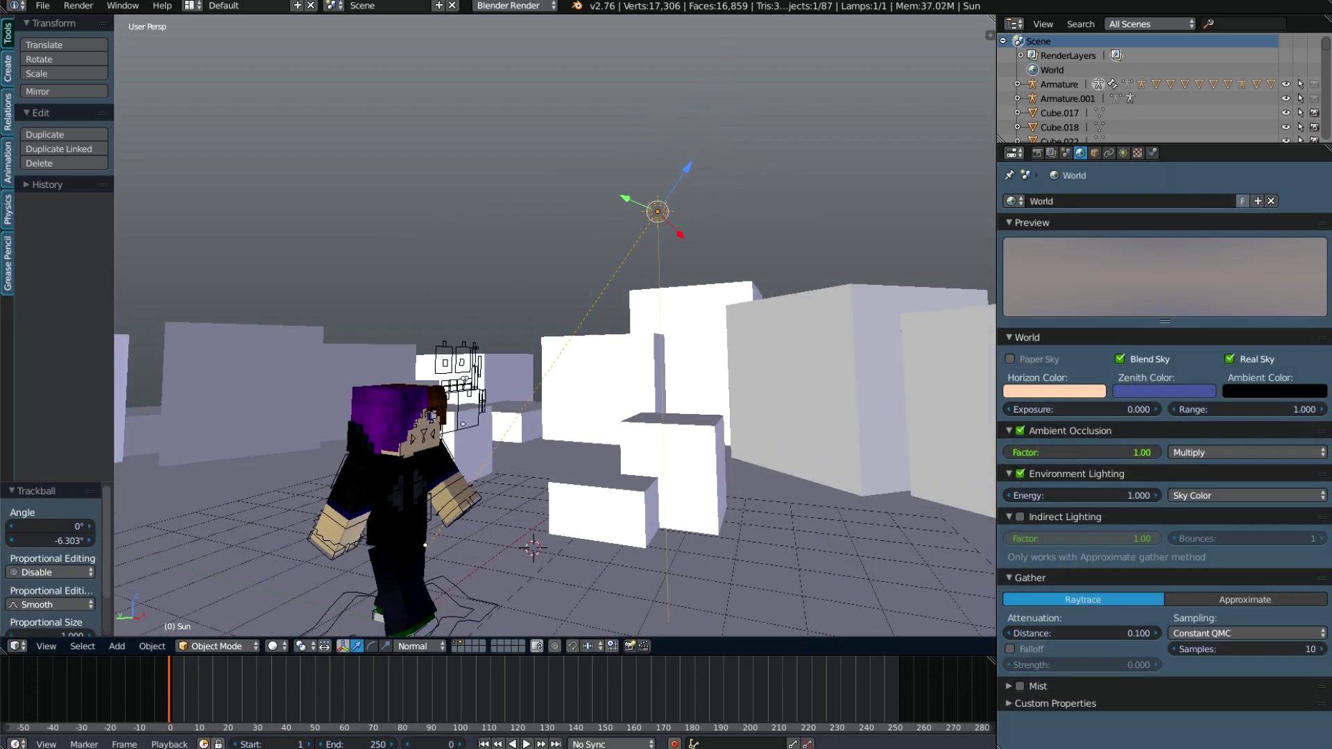
# - Darken both zenith and horizon to a near-black navy purple (0.011, 0.000, 0.035)
pyautogui.click(1164, 390)
pyautogui.moveTo(1205, 209); pyautogui.dragTo(1204, 281)
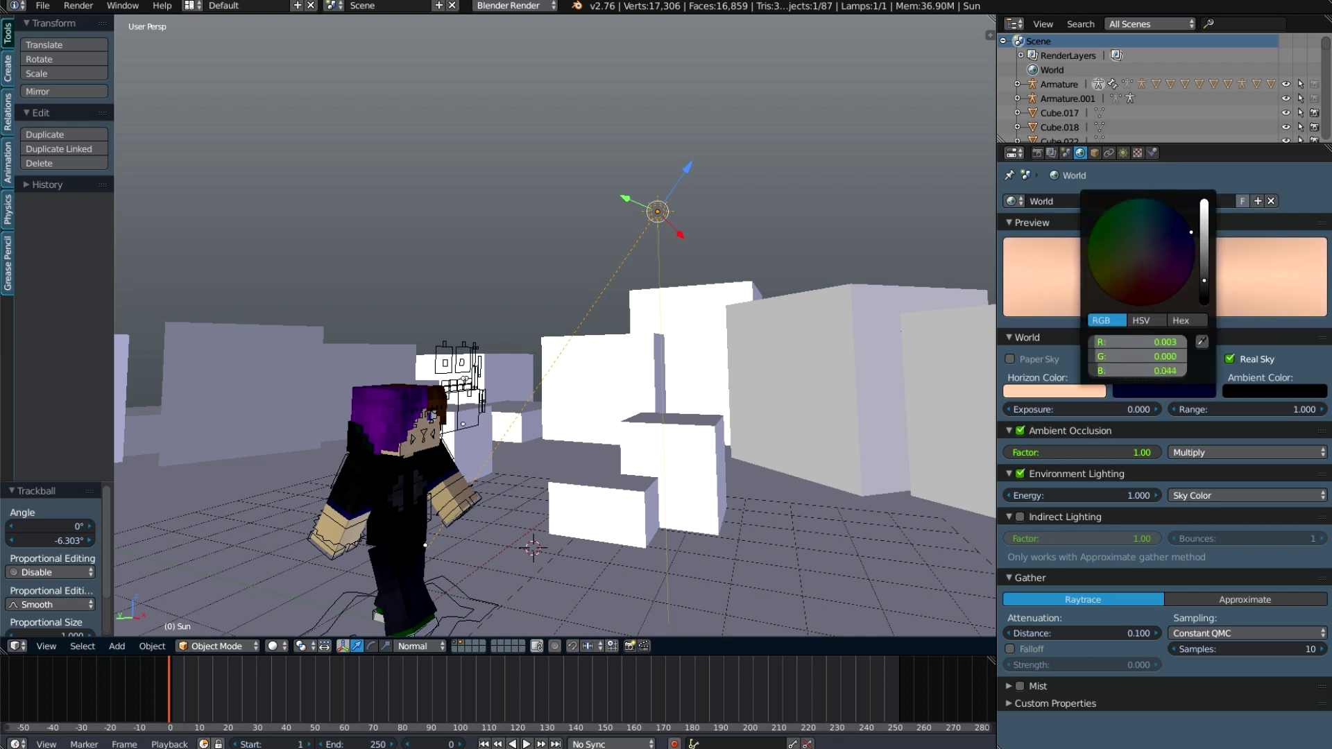
pyautogui.click(1054, 391)
pyautogui.click(1054, 391)
pyautogui.moveTo(1127, 209)
pyautogui.mouseDown()
pyautogui.moveTo(1126, 301)
pyautogui.moveTo(1127, 284)
pyautogui.mouseUp()
pyautogui.click(1117, 262)
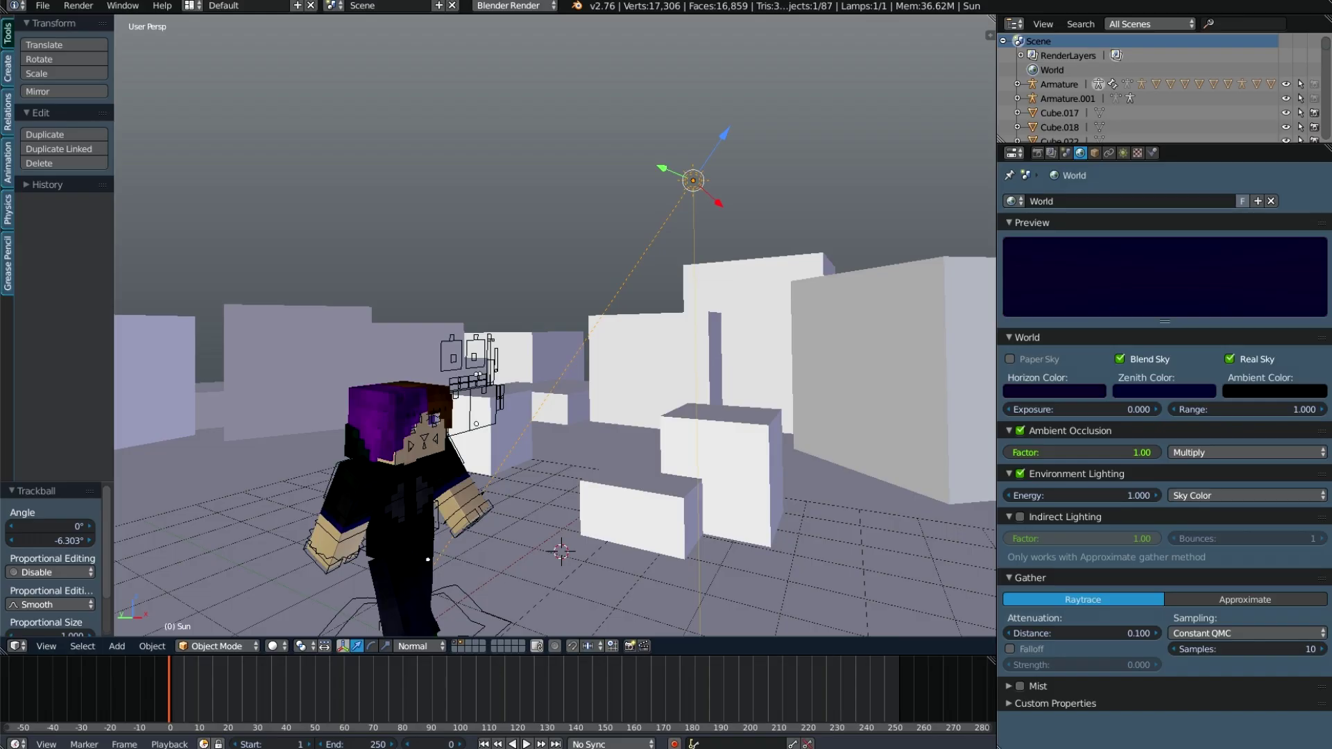
pyautogui.moveTo(555, 347)
pyautogui.mouseDown(button='middle')
pyautogui.moveTo(513, 347)
pyautogui.moveTo(542, 347)
pyautogui.mouseUp(button='middle')
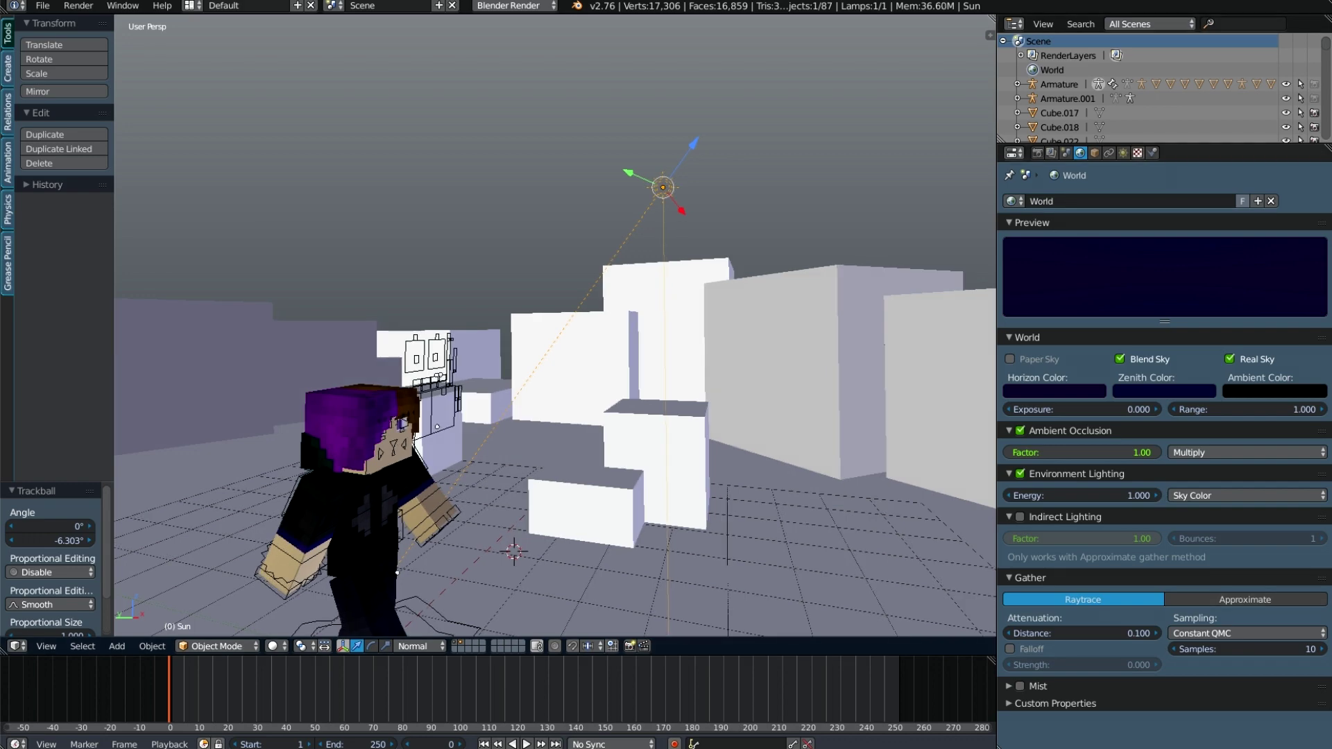
# - Lower the Sun lamp's Energy from 1.500 to 0.500 in its Lamp settings
pyautogui.click(1123, 153)
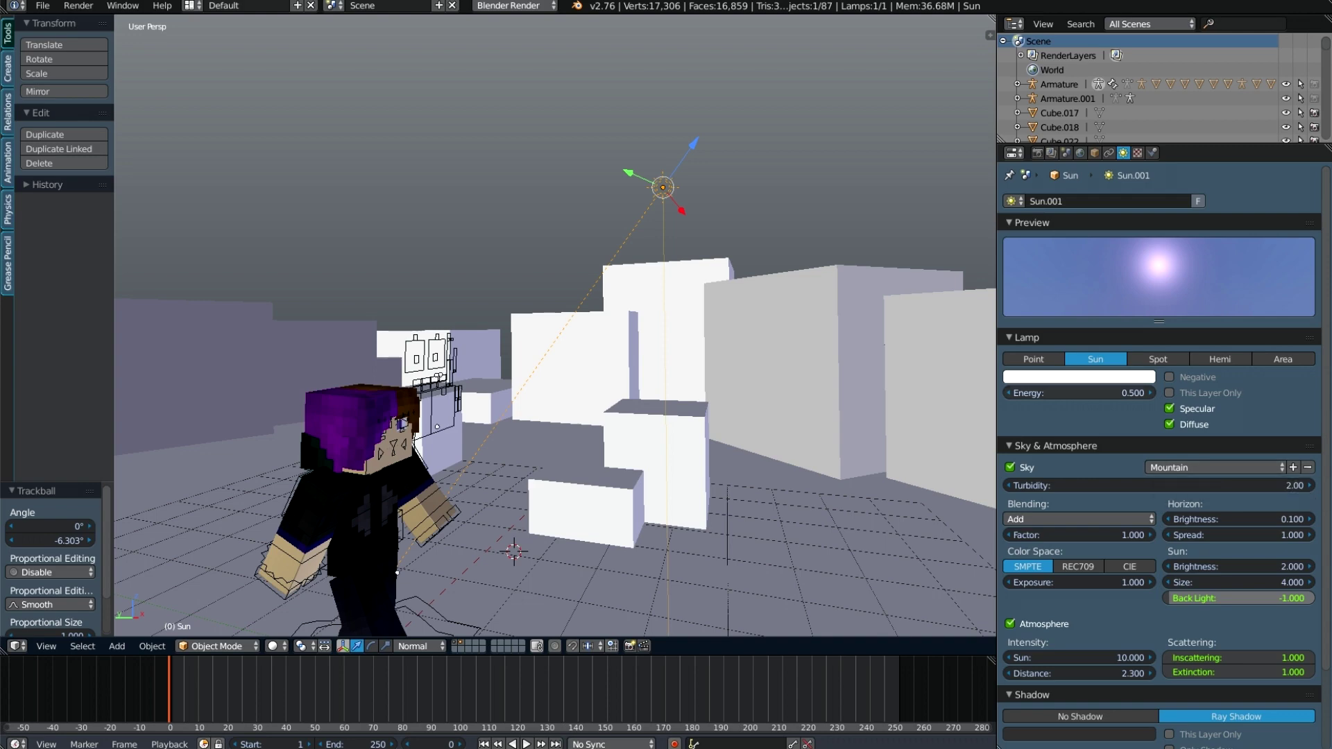
pyautogui.click(272, 646)
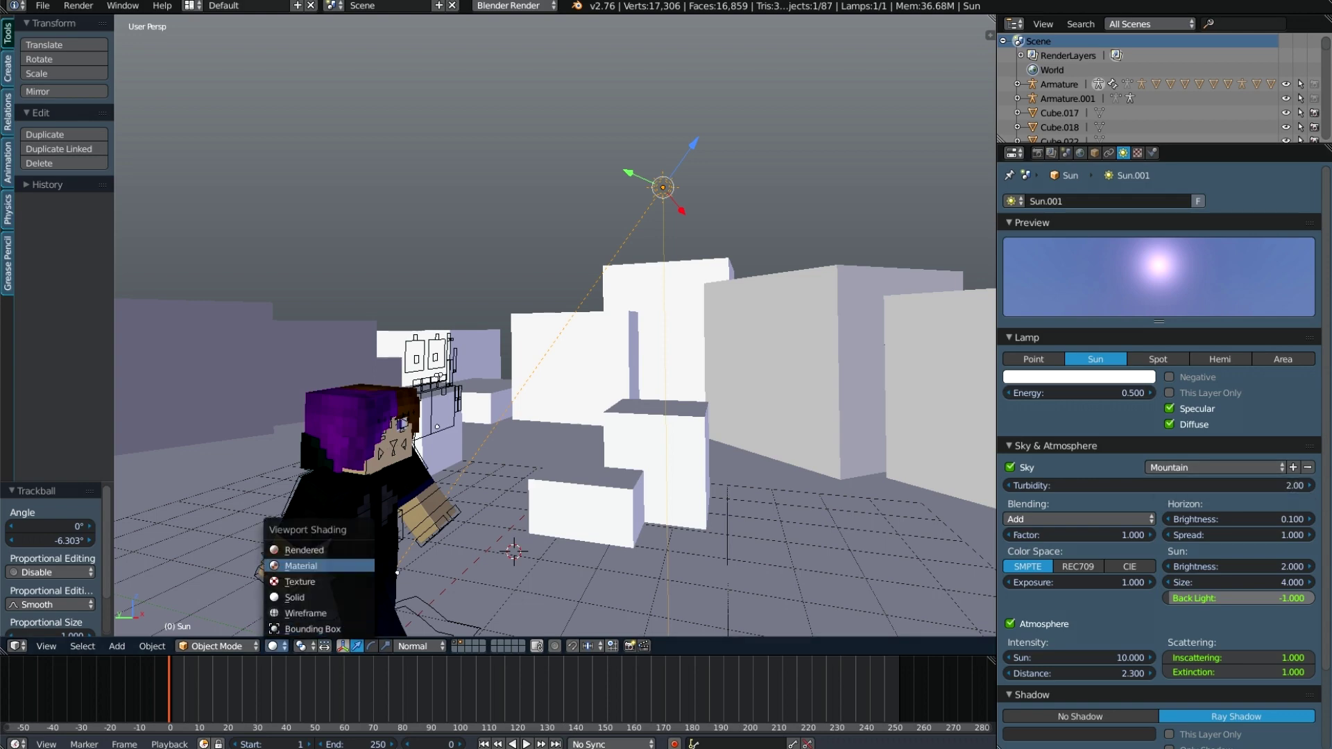
# - Preview the viewport in Rendered shading while trying the Sun's Sky and Atmosphere toggles
pyautogui.click(300, 550)
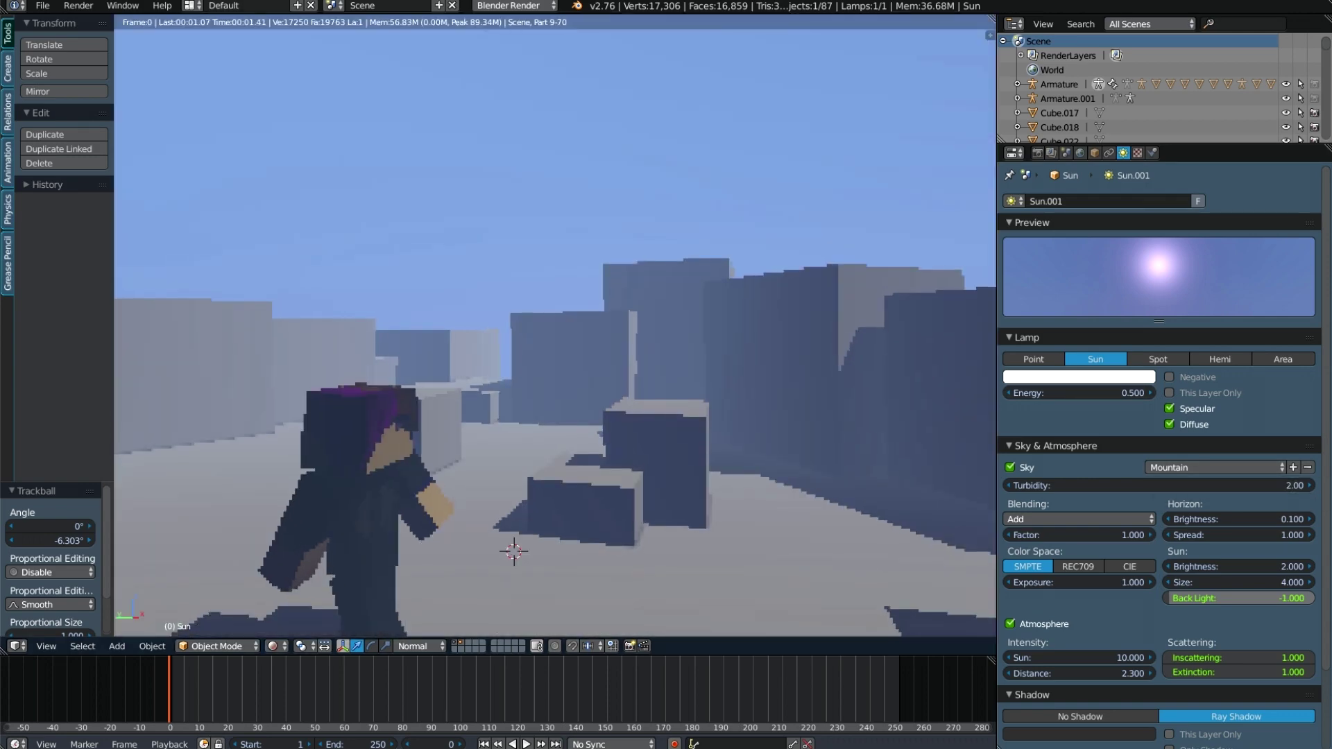
pyautogui.click(1010, 467)
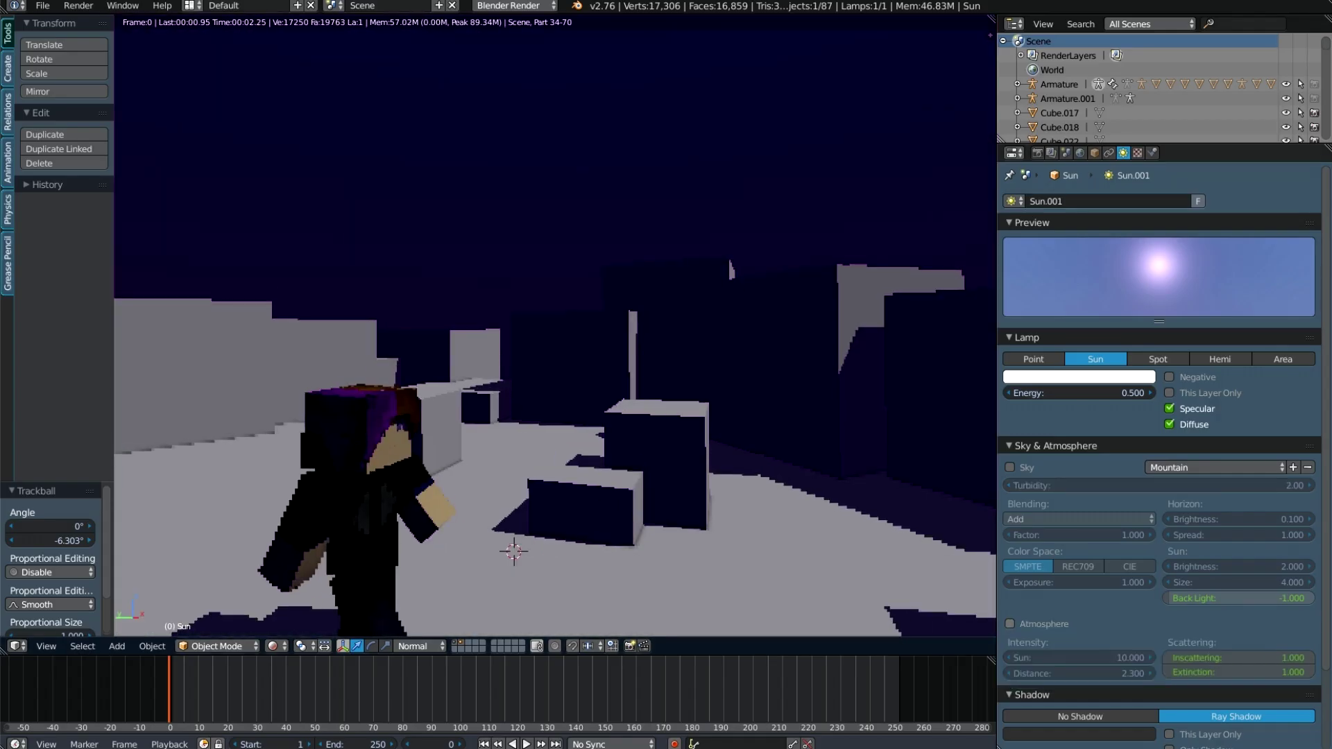
pyautogui.click(1010, 624)
pyautogui.click(1010, 467)
# - Darken the Sun colour to 0.05 grey, set Distance to 1, and turn Sky and Atmosphere off
pyautogui.click(1079, 376)
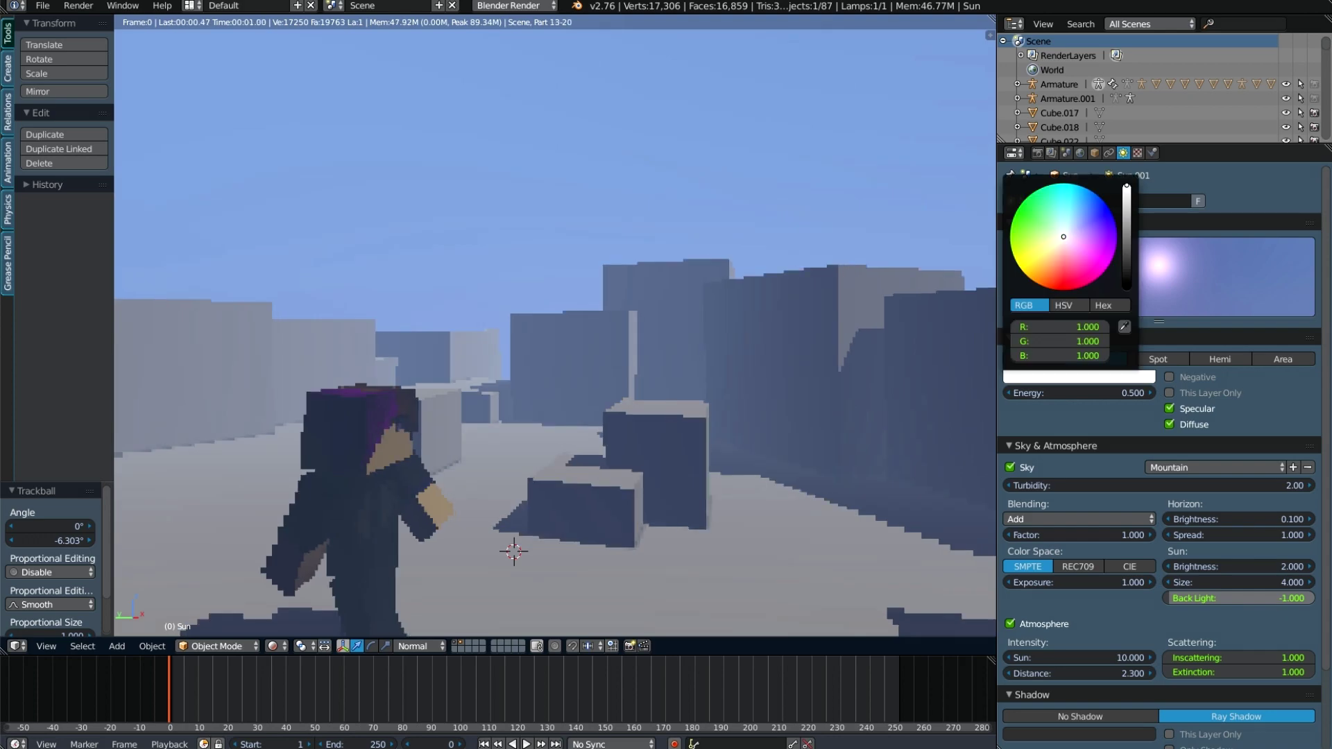
pyautogui.moveTo(1127, 186); pyautogui.dragTo(1127, 264)
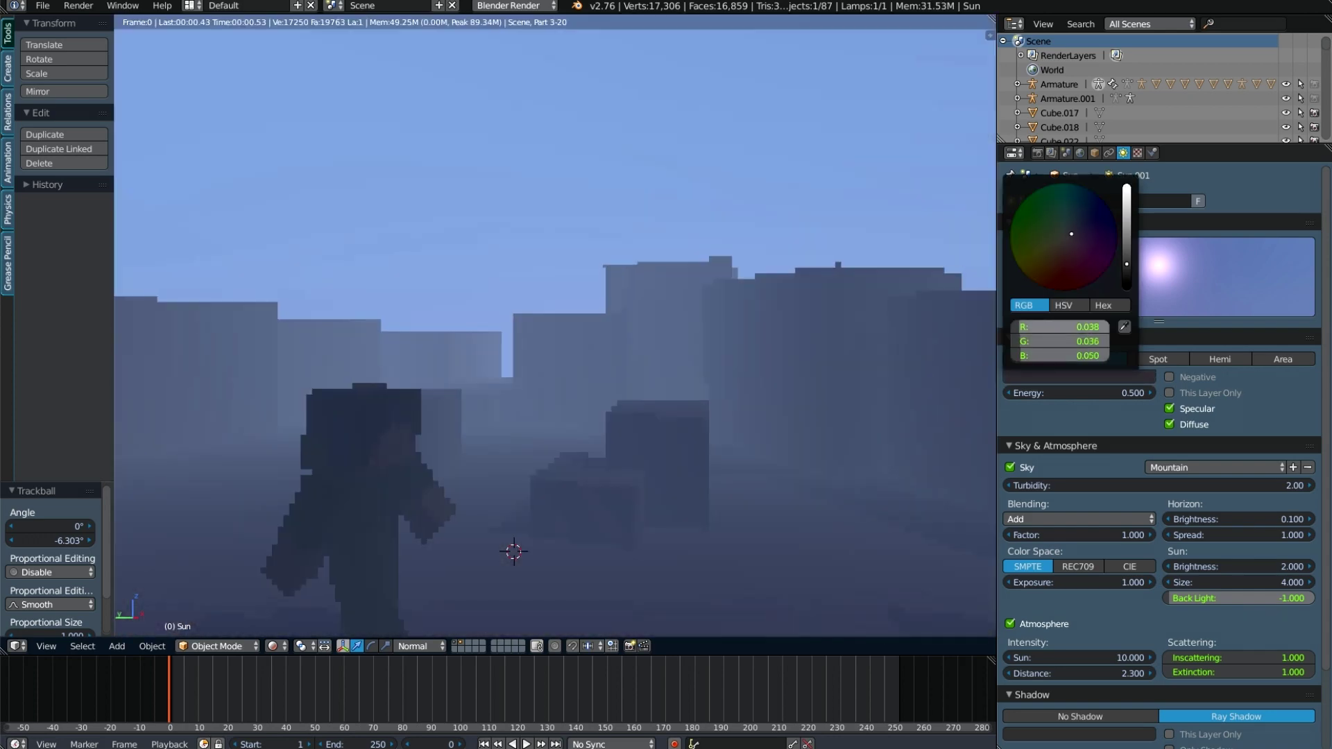
pyautogui.click(1011, 467)
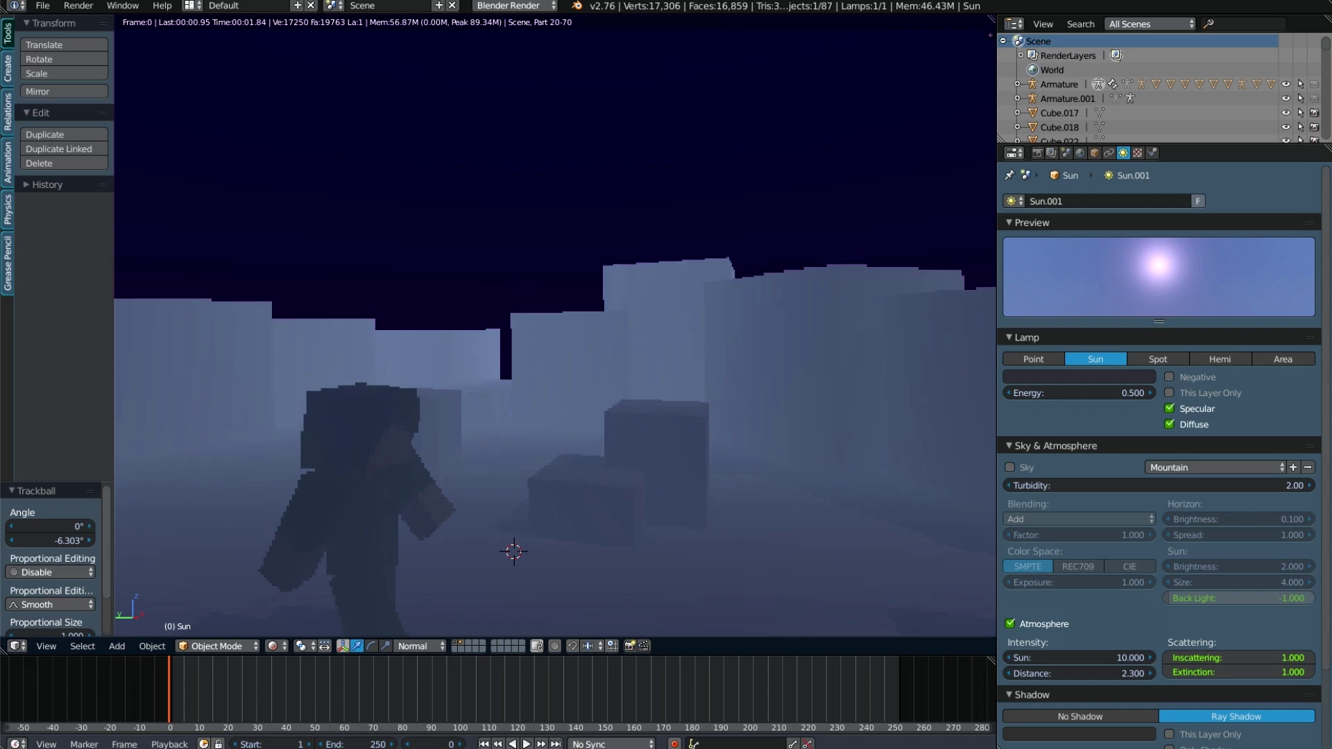
pyautogui.write('1.000')
pyautogui.press('Return')
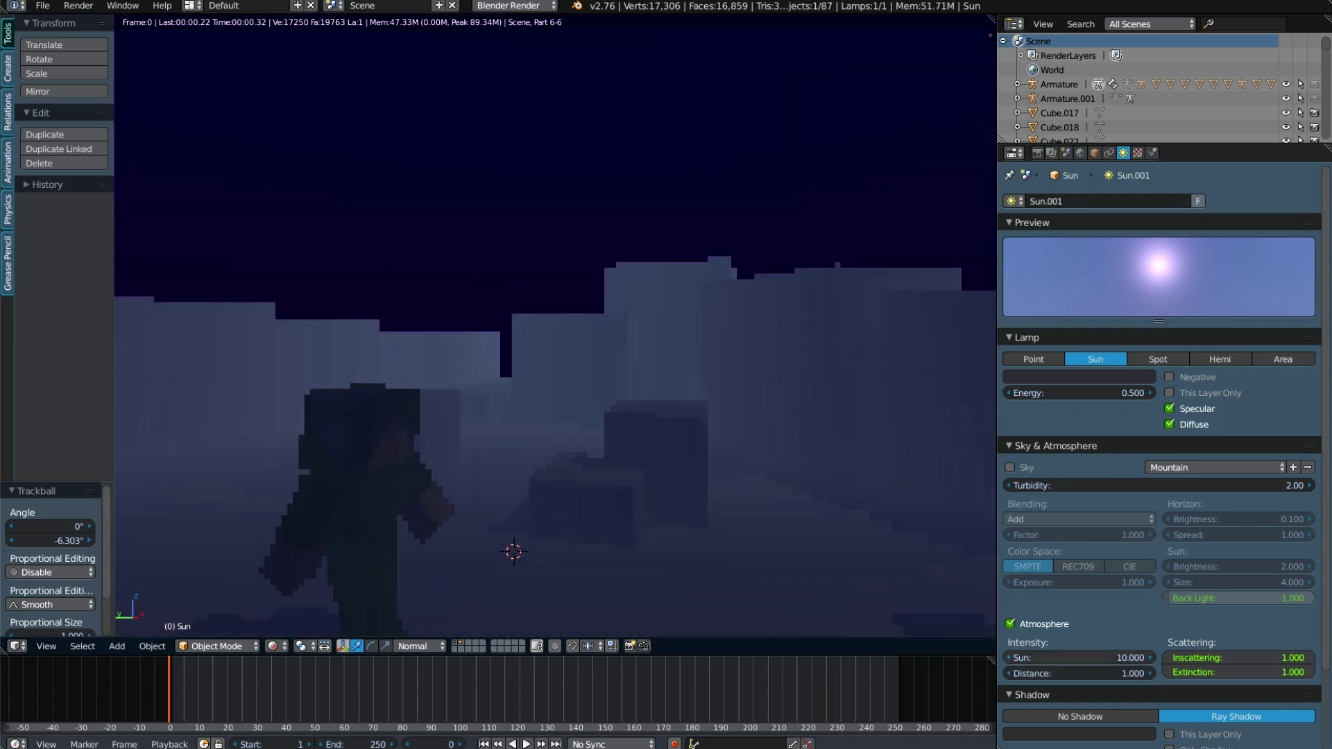
pyautogui.hotkey('ctrl', 'z')
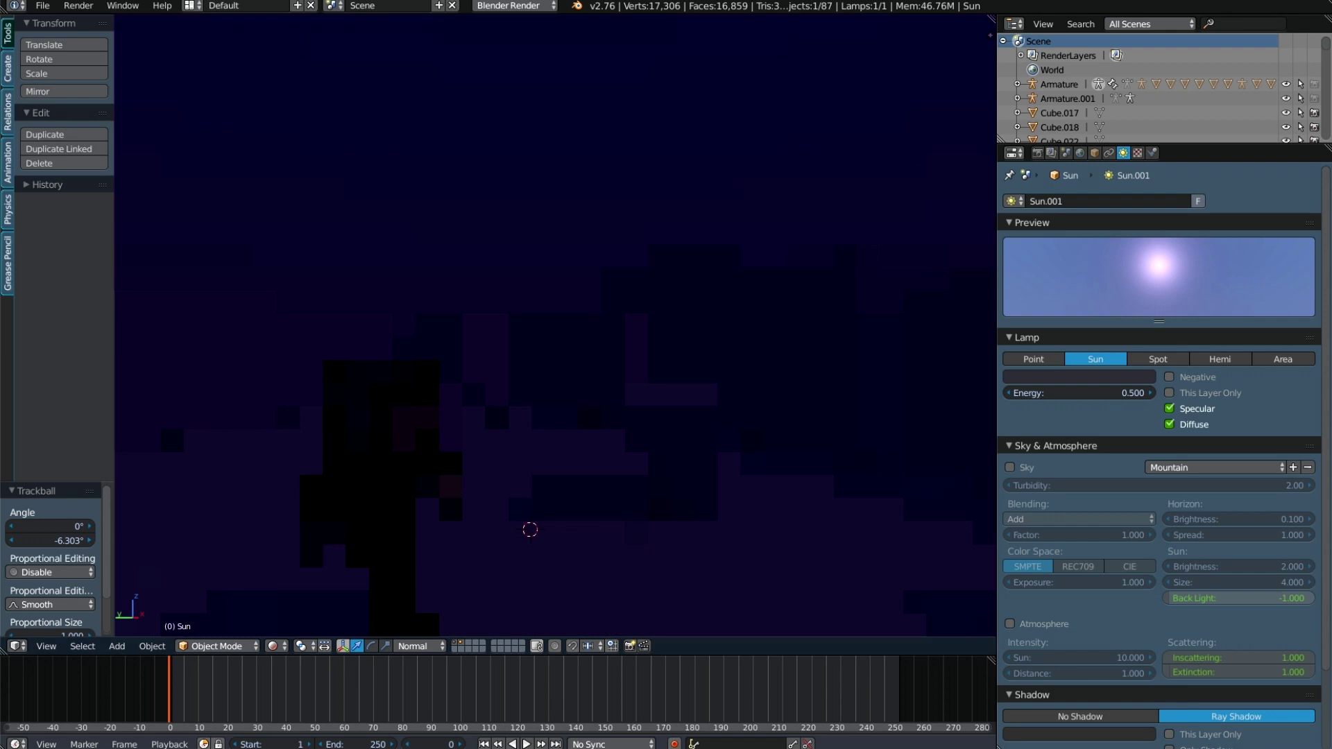
# - Undo recent sky changes to compare, and orbit the rendered view around the character
pyautogui.hotkey('ctrl', 'z')
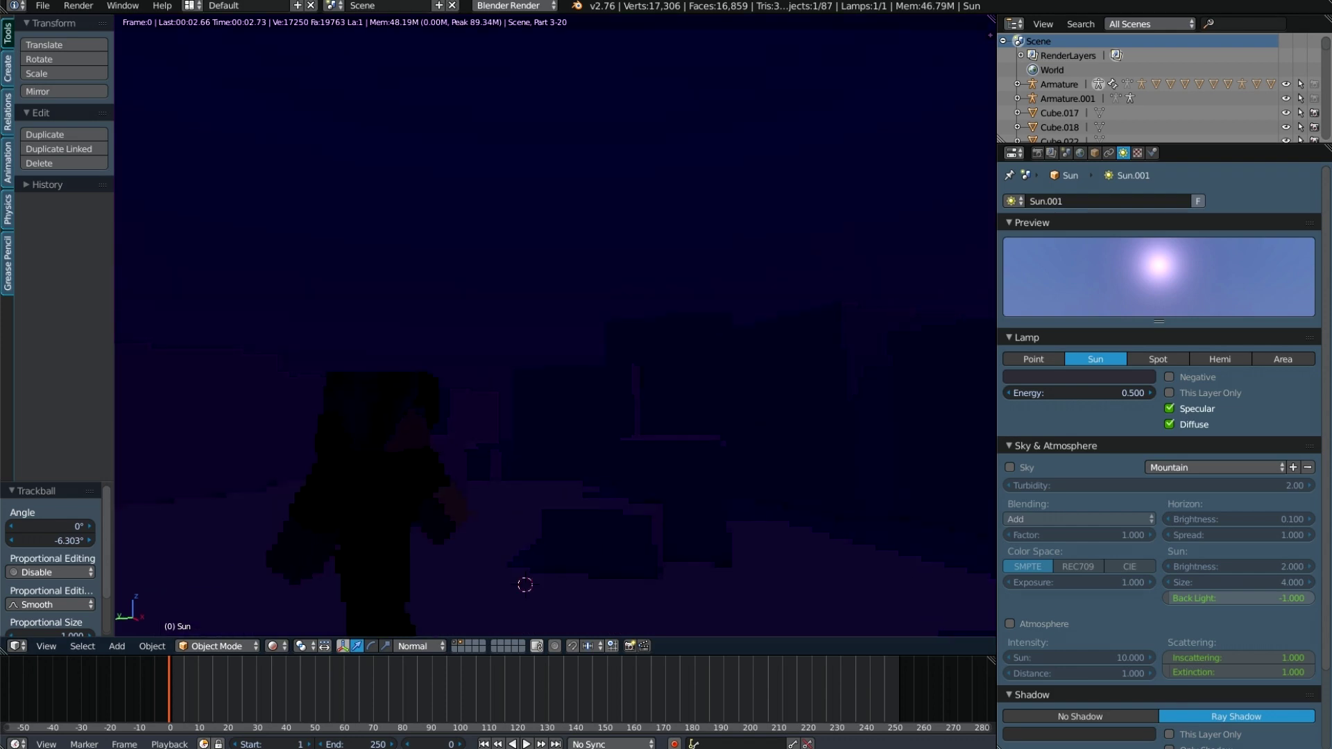
pyautogui.hotkey('ctrl', 'z')
pyautogui.hotkey('ctrl', 'z')
pyautogui.hotkey('ctrl', 'z')
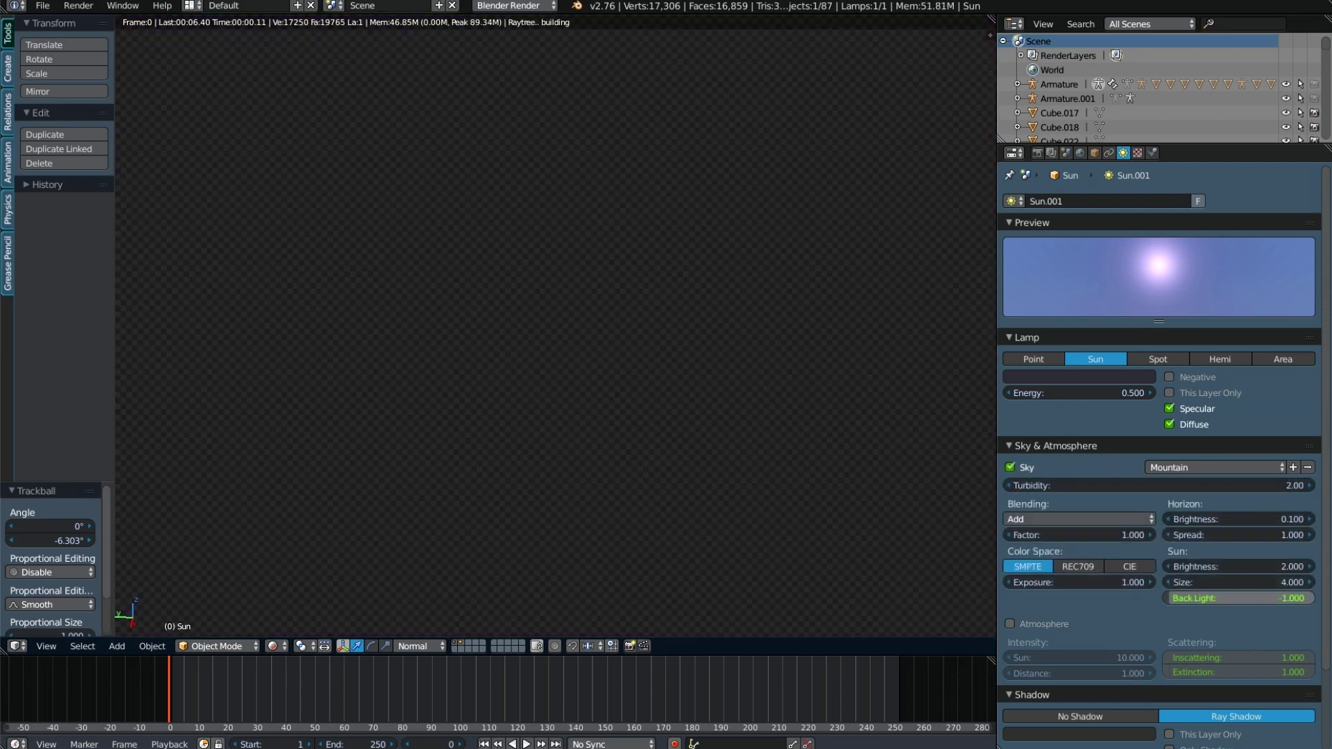
pyautogui.hotkey('ctrl', 'z')
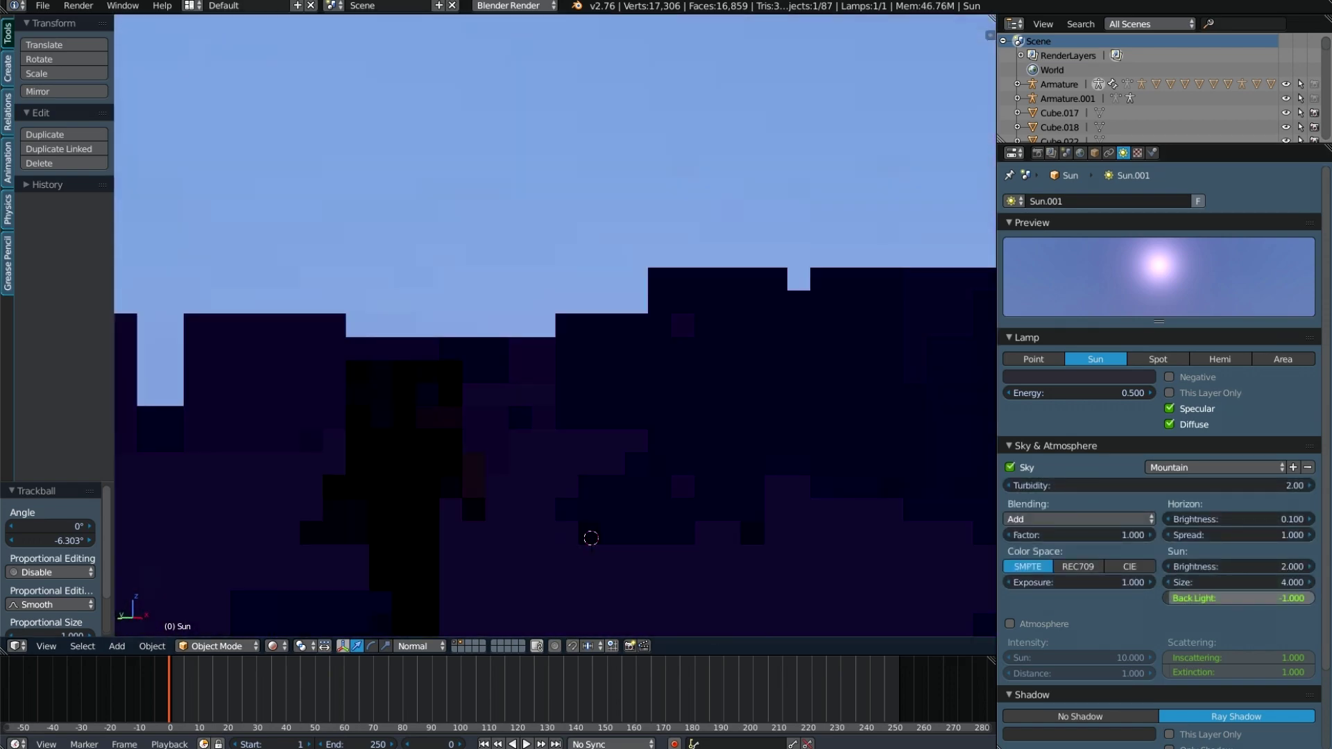
pyautogui.hotkey('ctrl', 'z')
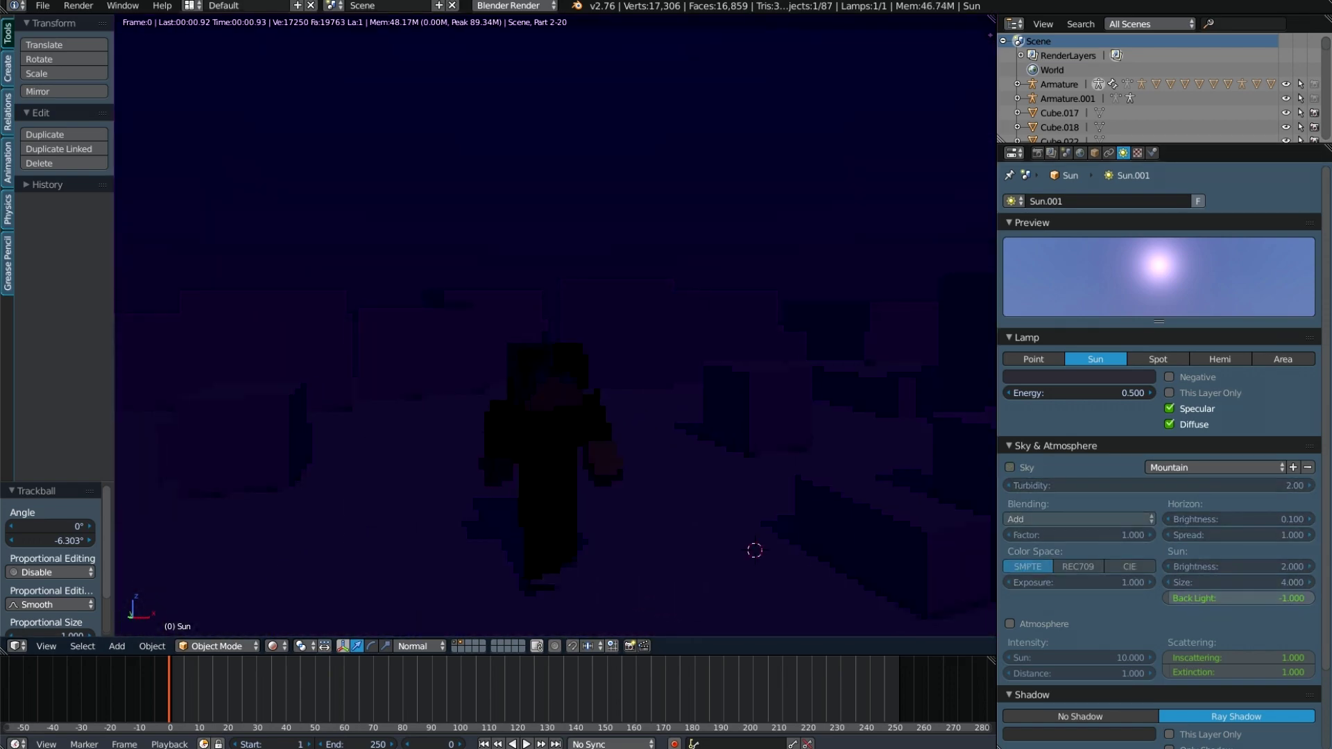
pyautogui.moveTo(486, 416)
pyautogui.mouseDown(button='middle')
pyautogui.moveTo(514, 506)
pyautogui.moveTo(544, 479)
pyautogui.moveTo(630, 486)
pyautogui.mouseUp(button='middle')
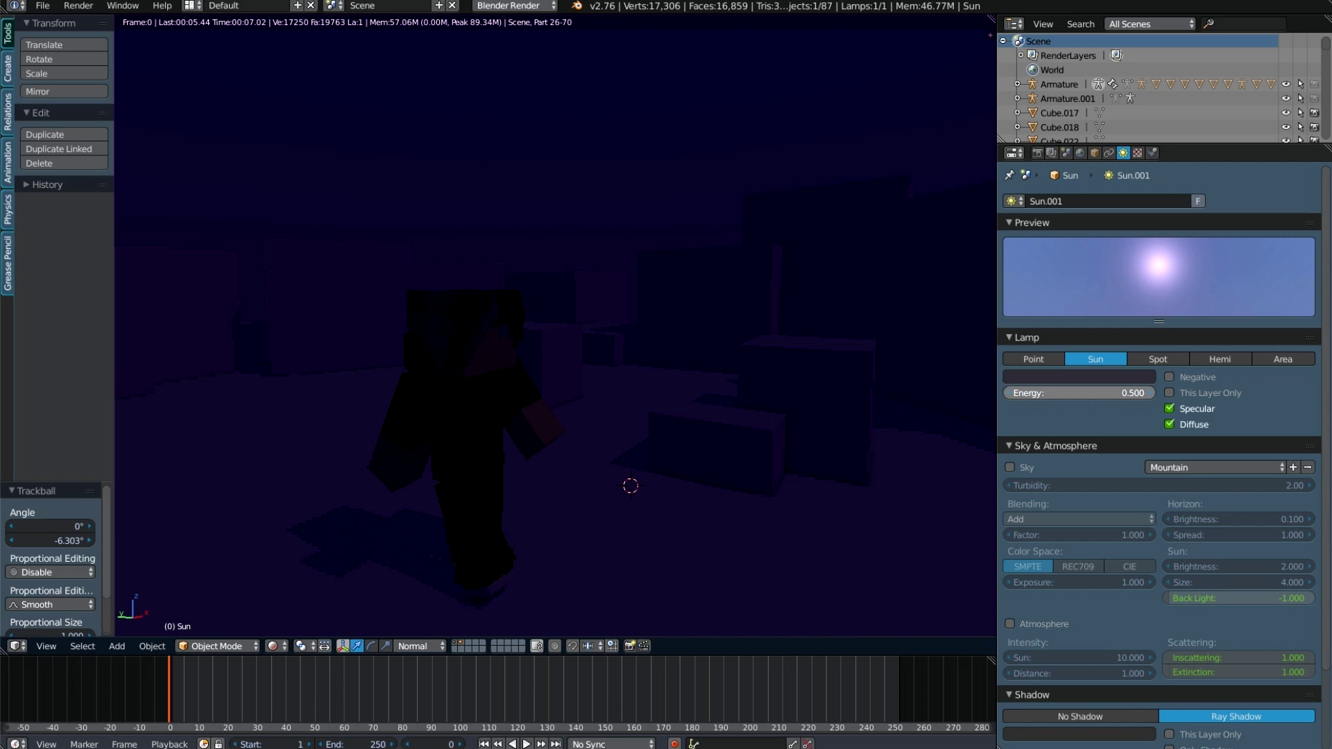
# - Tint the Sun a faint blue-grey, set its Energy to 0.200, and return to Solid shading
pyautogui.press('Return')
pyautogui.click(1079, 377)
pyautogui.moveTo(1127, 208); pyautogui.dragTo(1127, 274)
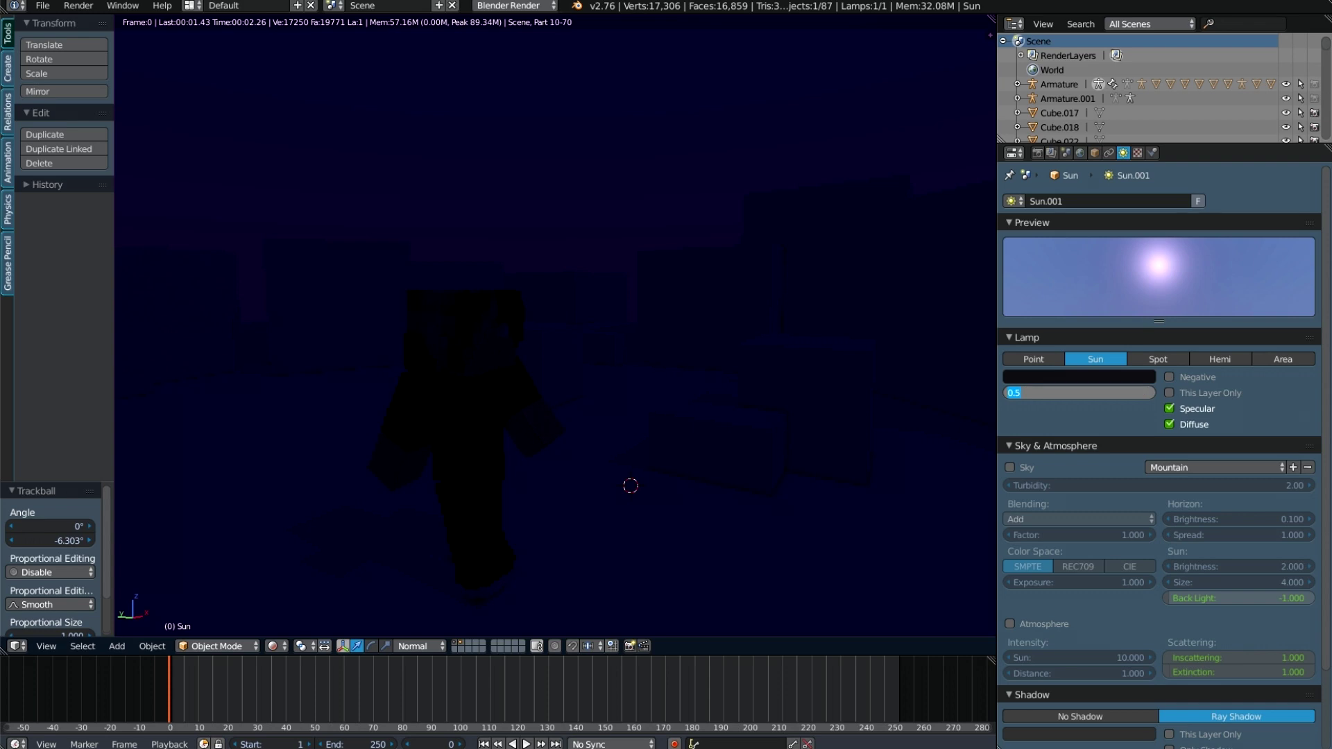
pyautogui.write('2')
pyautogui.write('0.200')
pyautogui.press('Return')
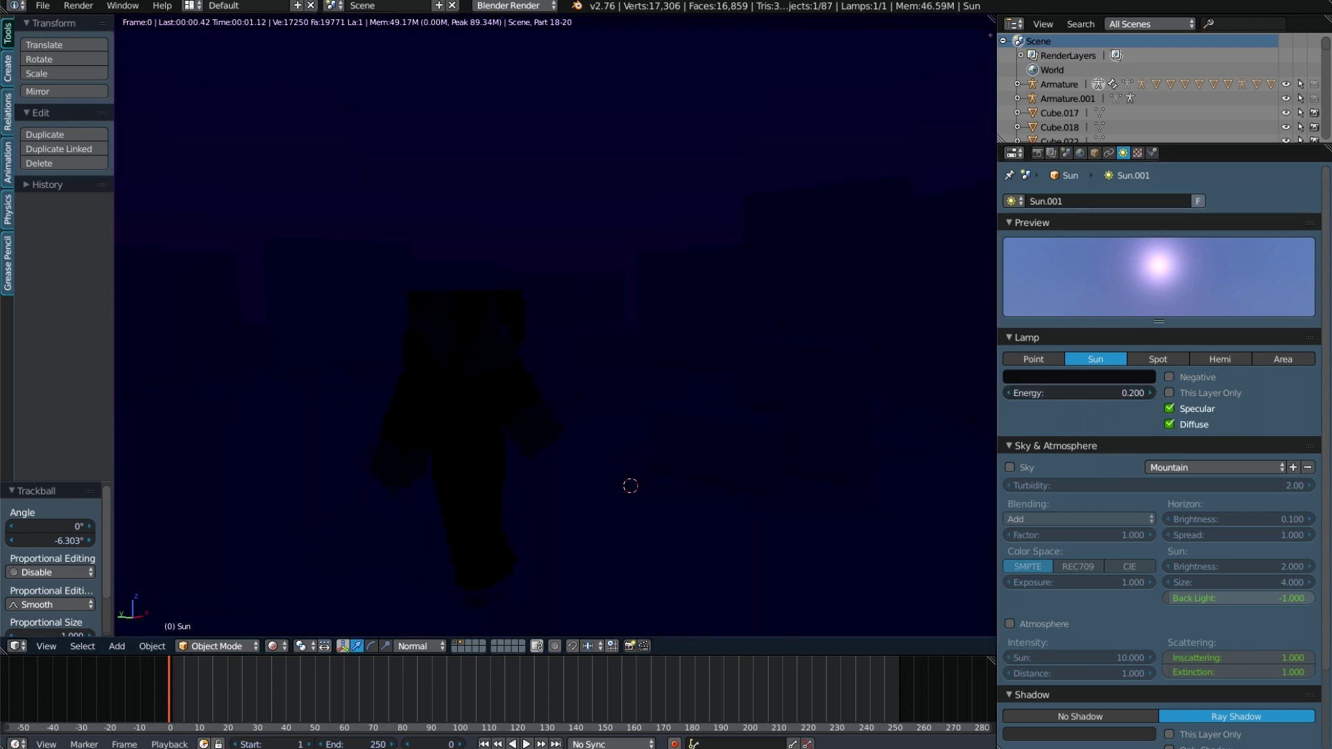
pyautogui.click(275, 646)
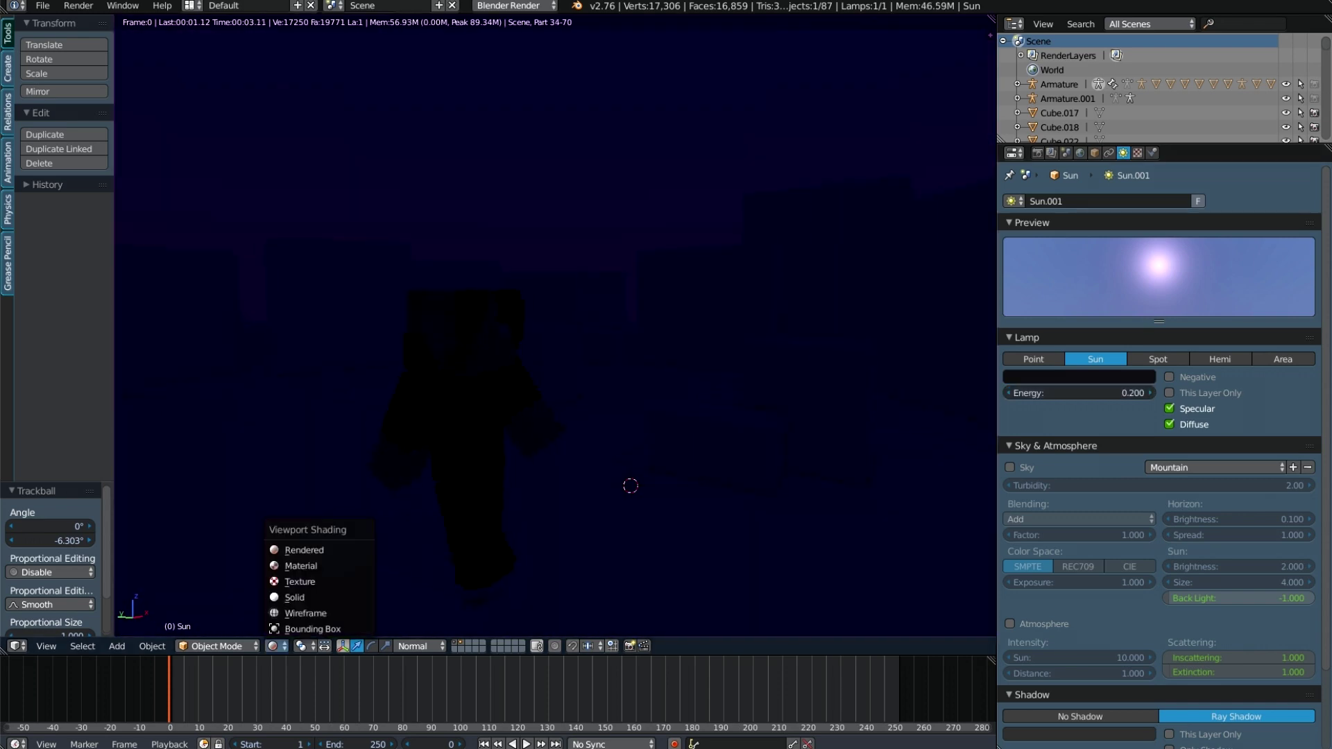
pyautogui.click(295, 598)
# - Deselect everything and enable World Background in the N panel so the navy sky shows
pyautogui.press('a')
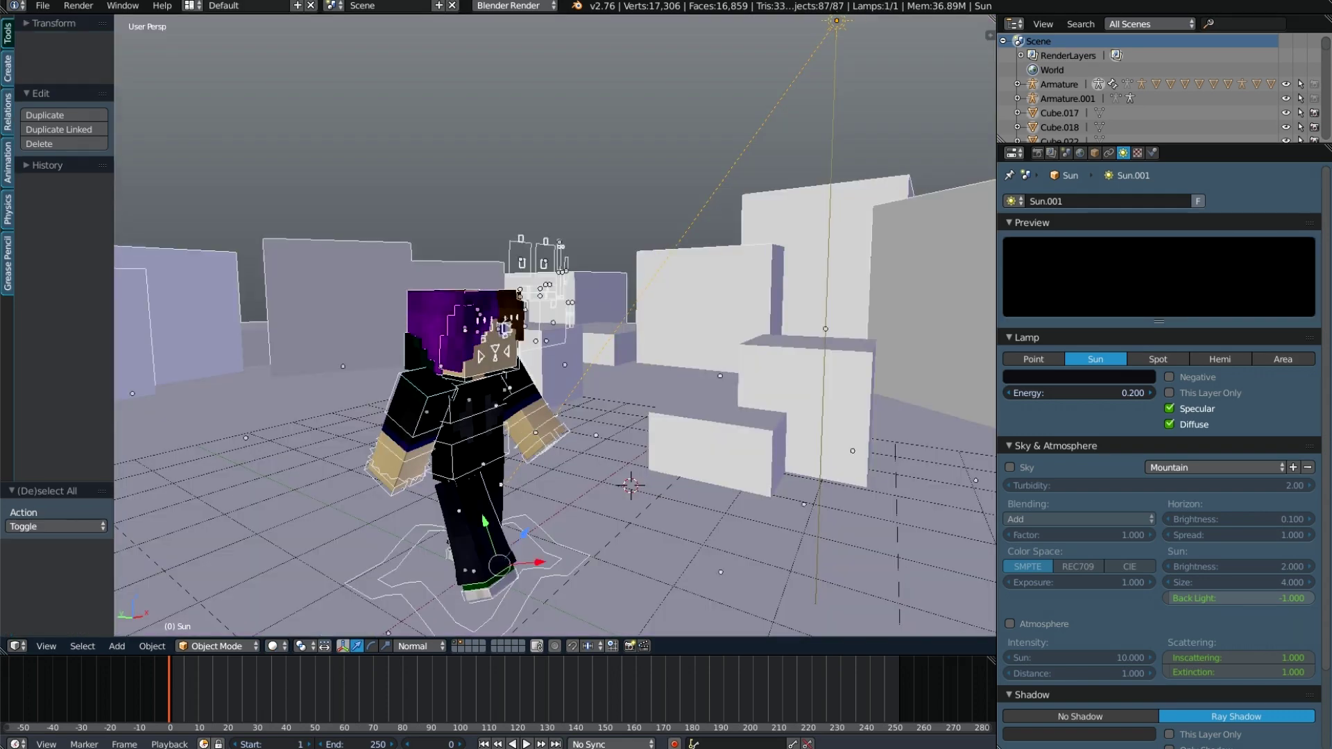
pyautogui.press('a')
pyautogui.click(43, 4)
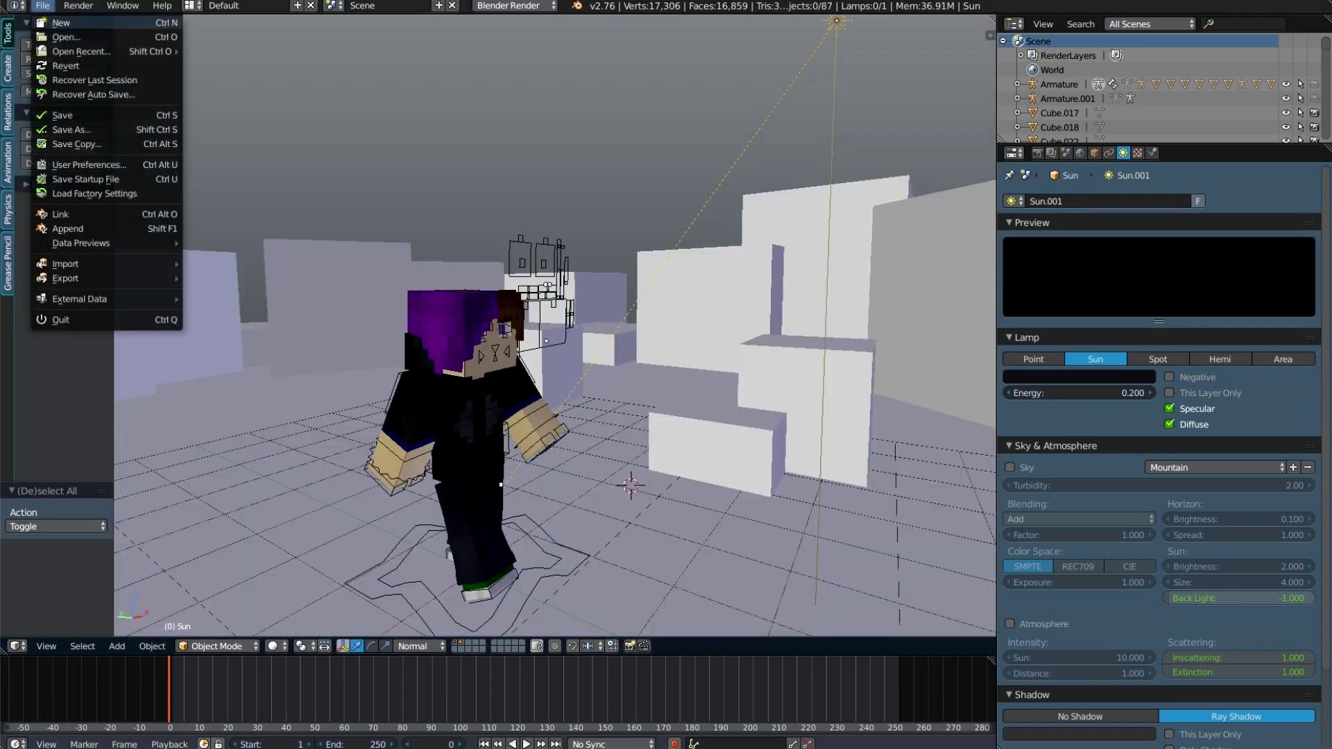
pyautogui.press('n')
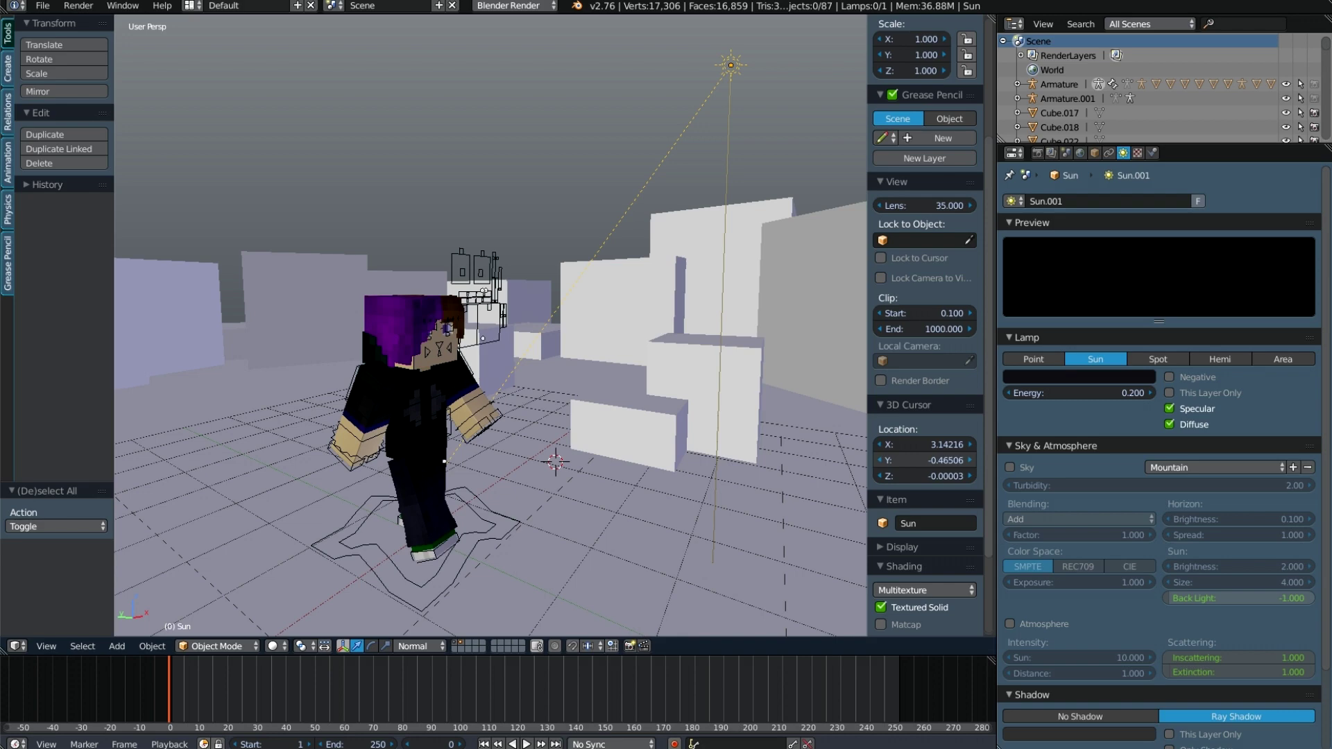
pyautogui.click(881, 476)
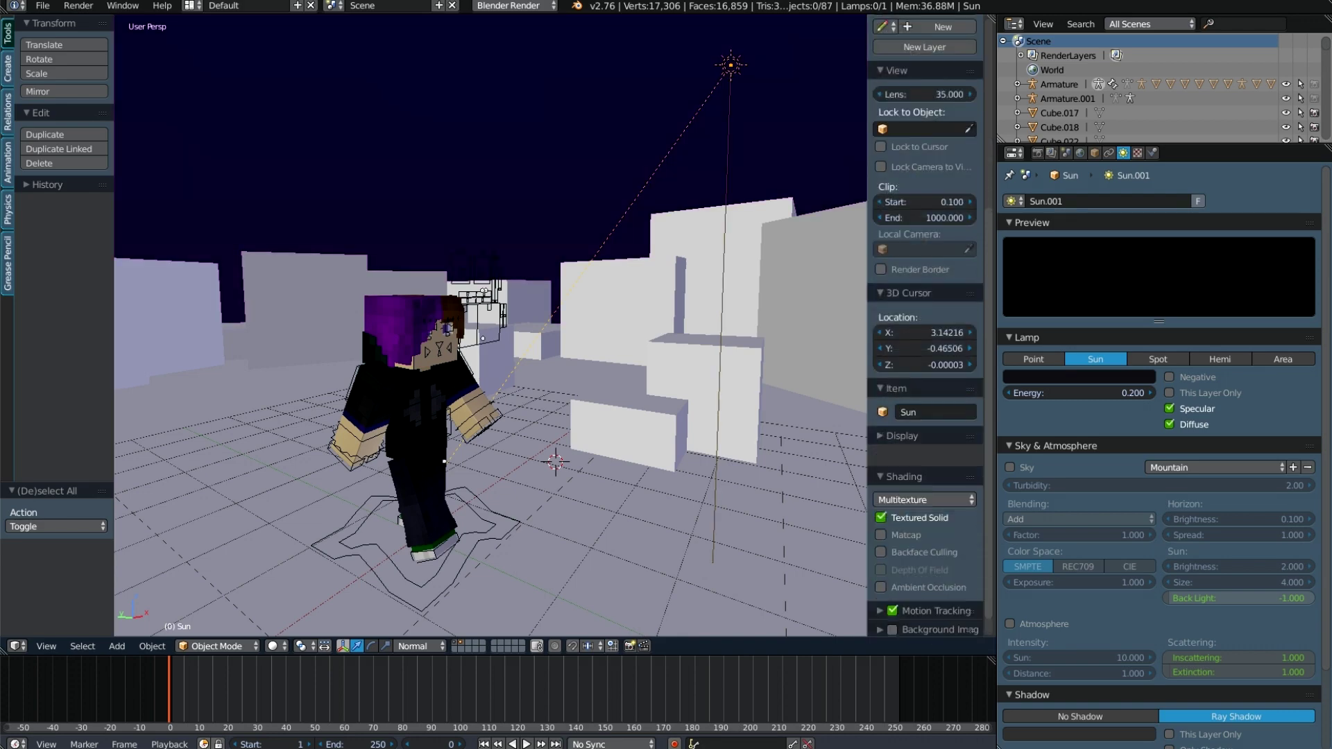
pyautogui.press('n')
pyautogui.moveTo(556, 347); pyautogui.dragTo(522, 356, button='middle')
# - Add a point lamp raised above the ground, with a warm yellow colour and Energy 1.670
pyautogui.press('a')
pyautogui.press('a')
pyautogui.hotkey('shift', 'a')
pyautogui.click(601, 548)
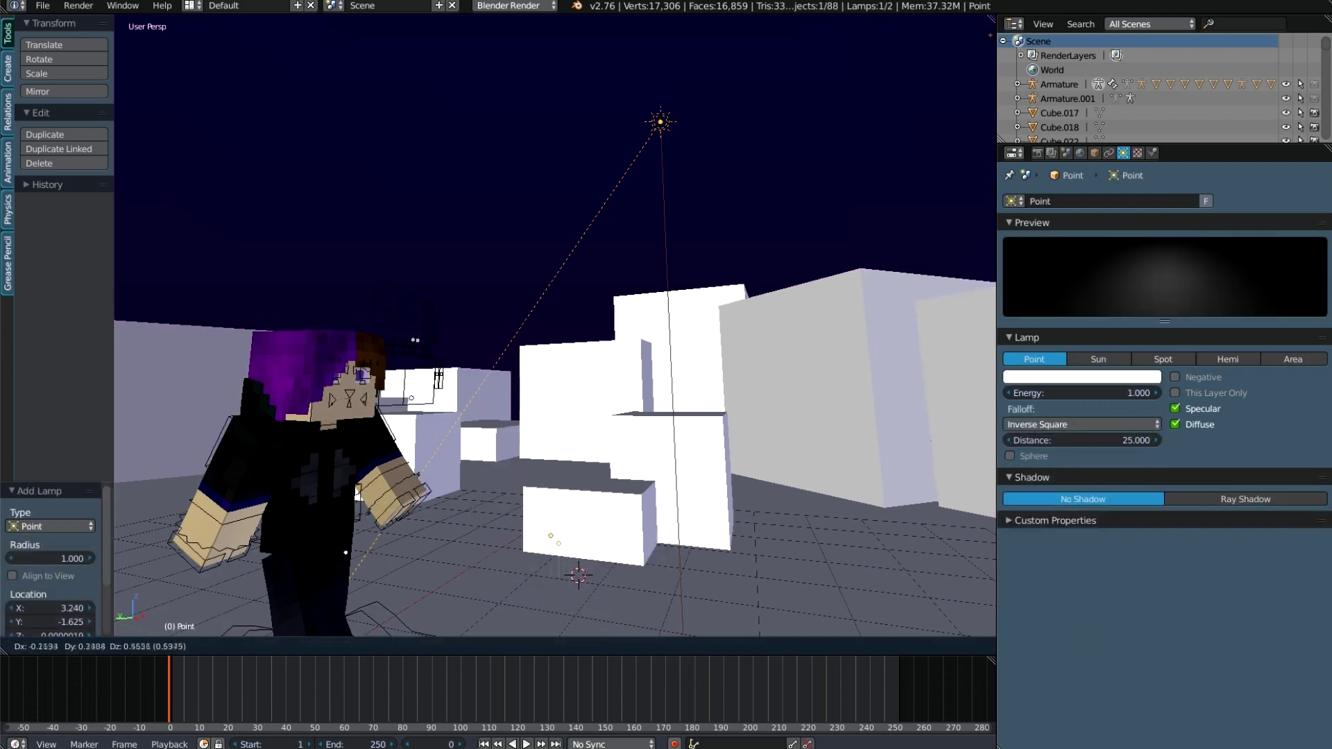
pyautogui.moveTo(579, 575); pyautogui.dragTo(527, 481)
pyautogui.click(1081, 377)
pyautogui.click(1057, 247)
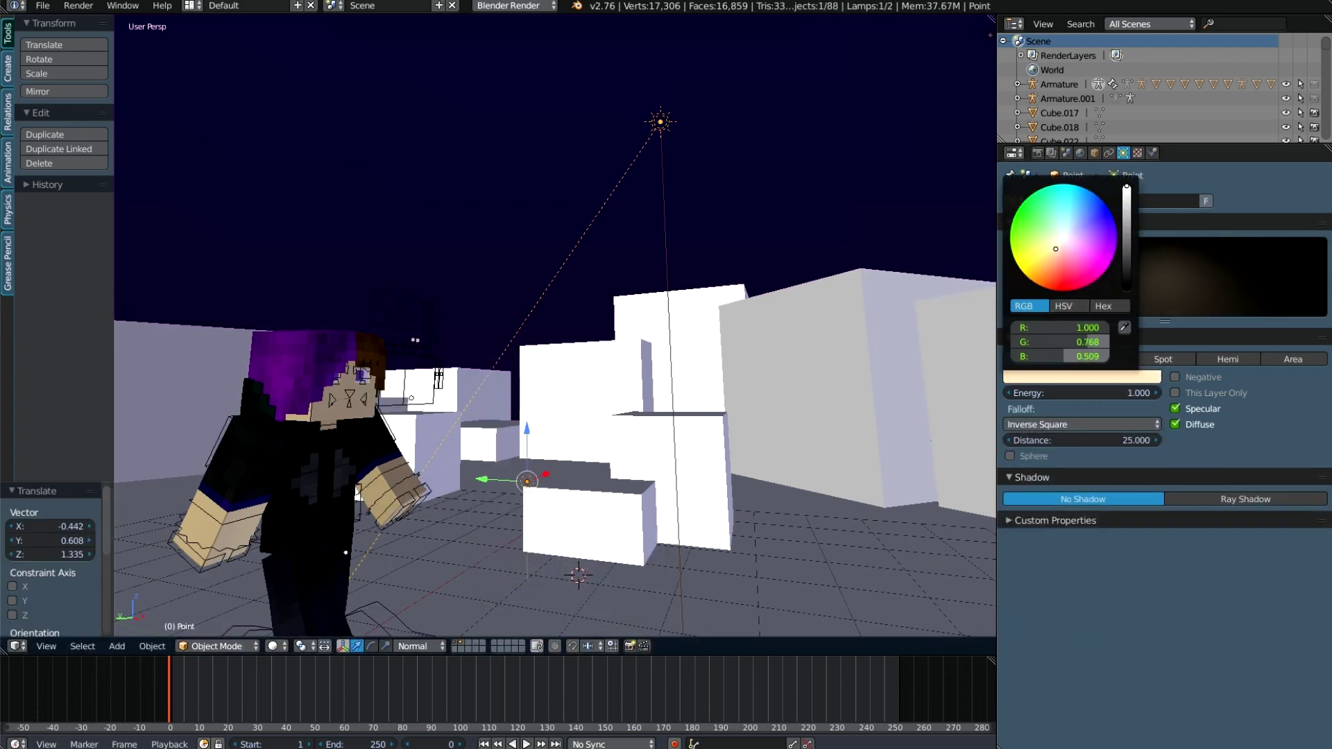
pyautogui.moveTo(1083, 392); pyautogui.dragTo(1117, 392)
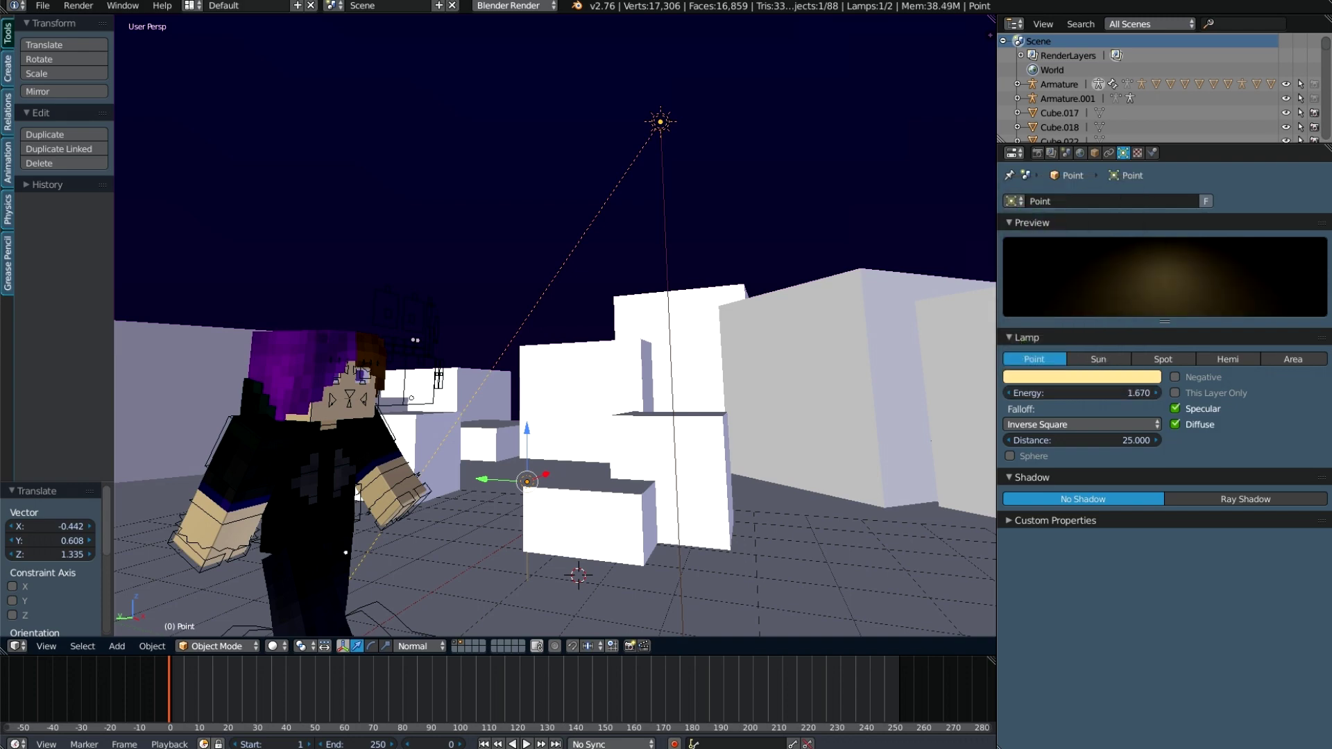
# - Preview the point lamp in Rendered shading, tint it orange-red, then delete it
pyautogui.click(274, 646)
pyautogui.click(304, 549)
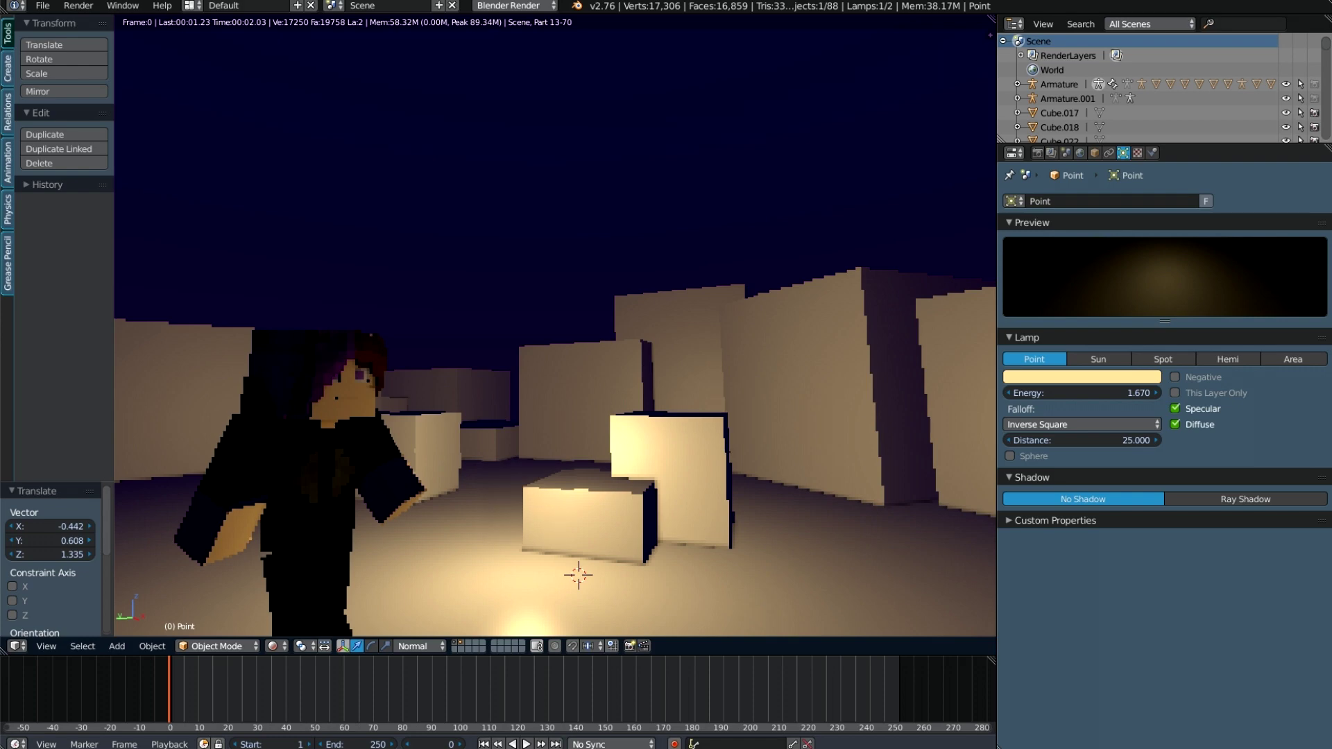
pyautogui.click(1083, 377)
pyautogui.moveTo(1082, 250); pyautogui.dragTo(1117, 222)
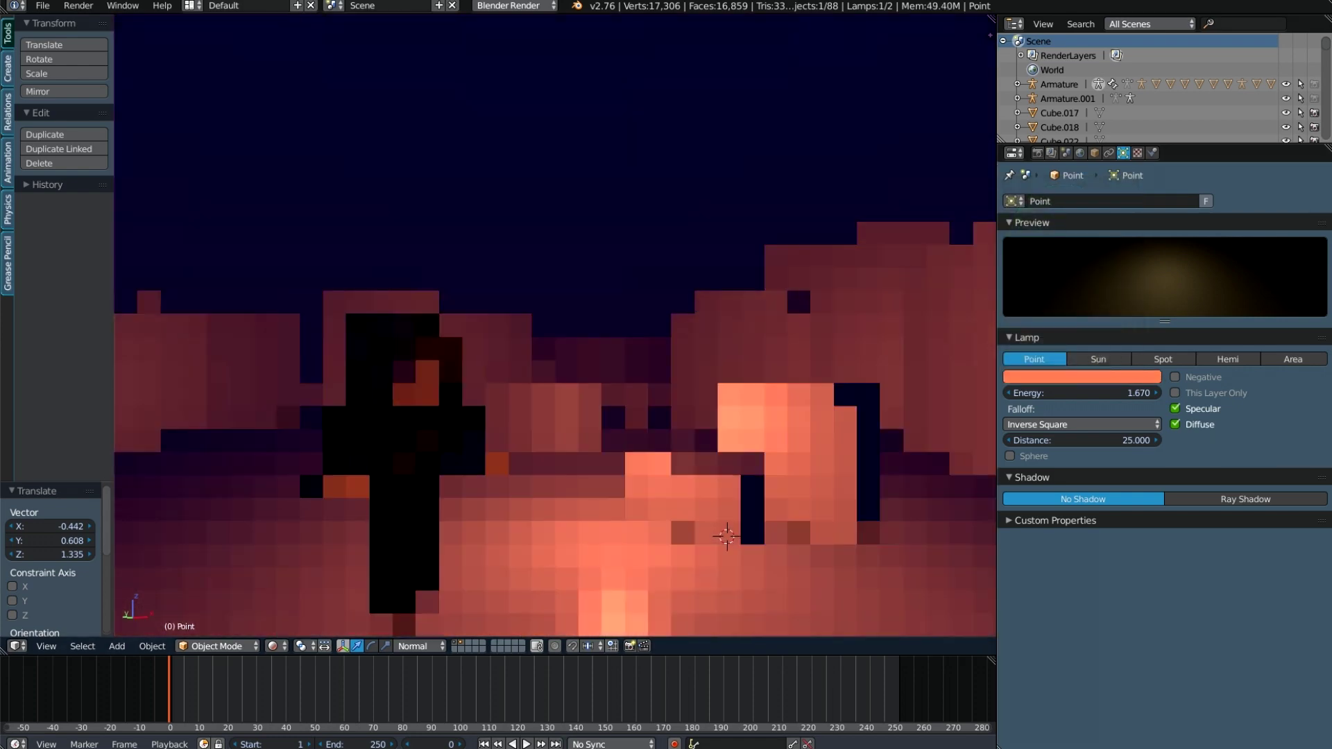
pyautogui.click(274, 646)
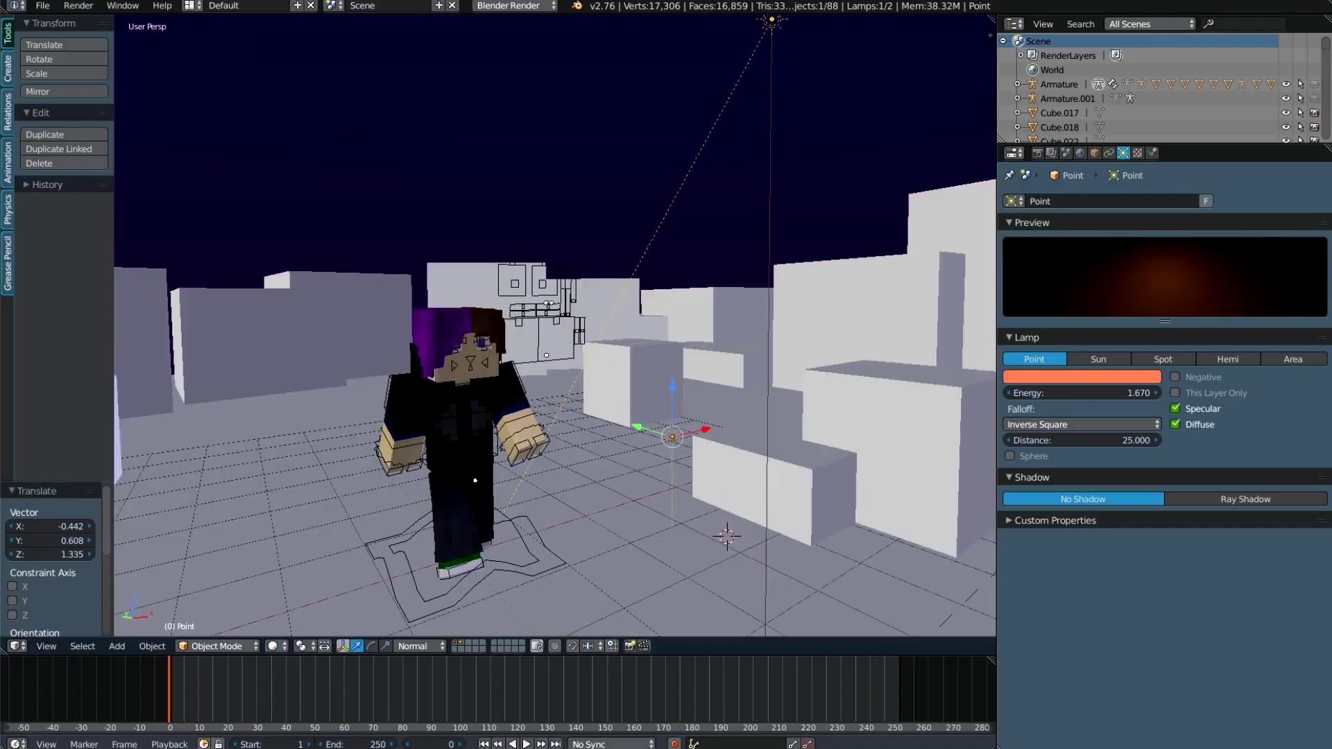
pyautogui.press('Delete')
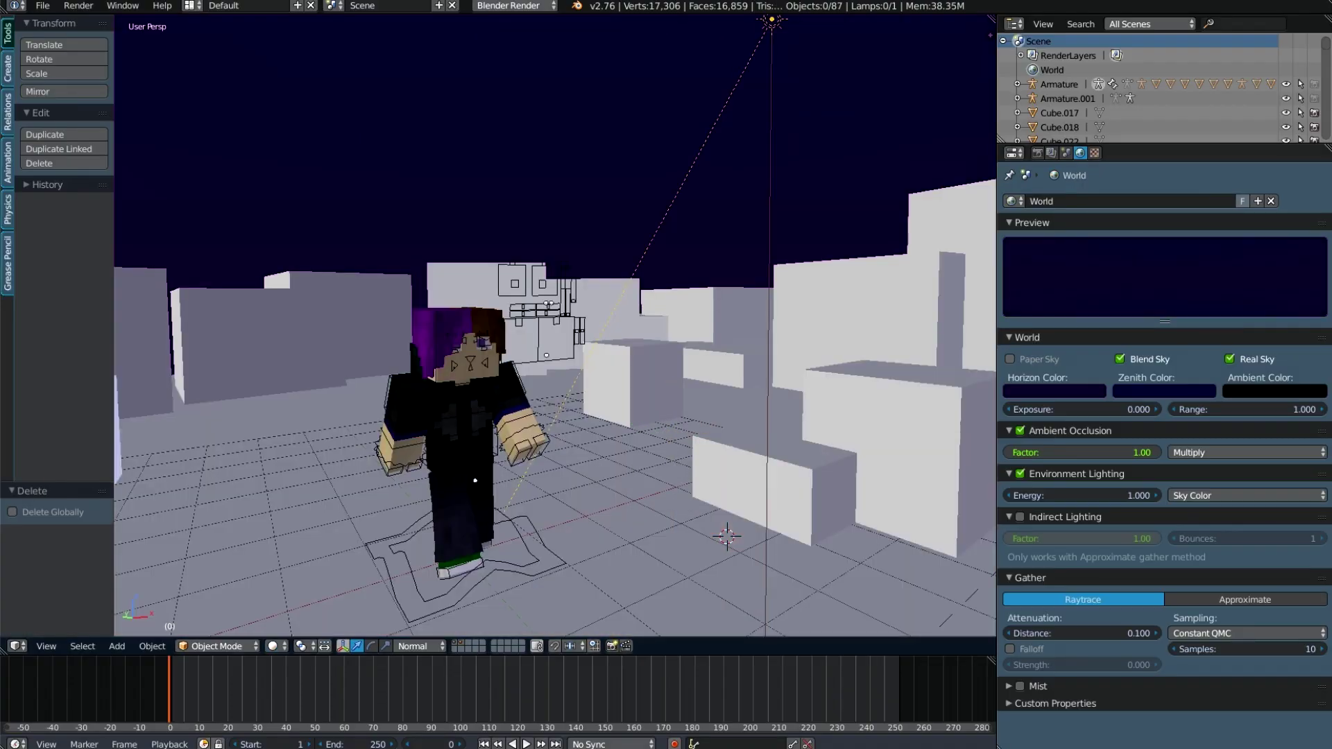
# - Add a new Clouds texture to the World and enable its colour ramp
pyautogui.click(1095, 153)
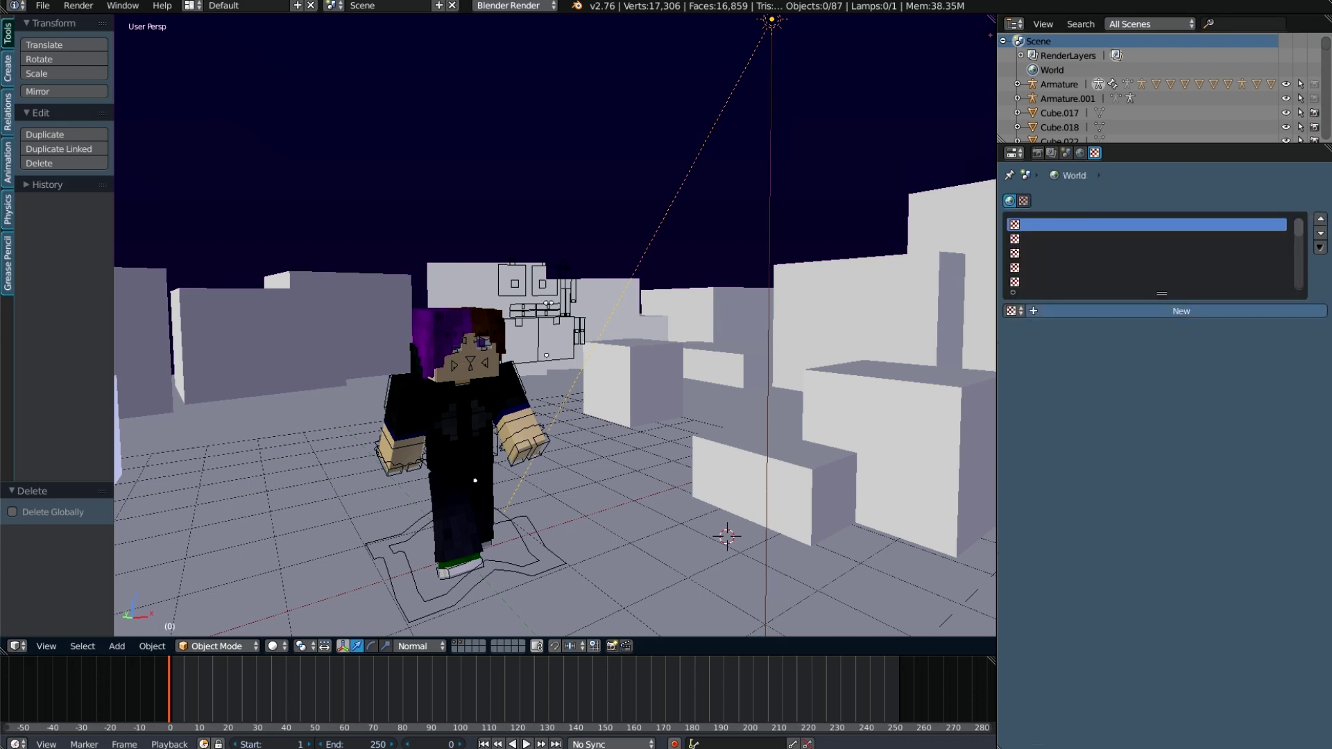
pyautogui.click(1181, 311)
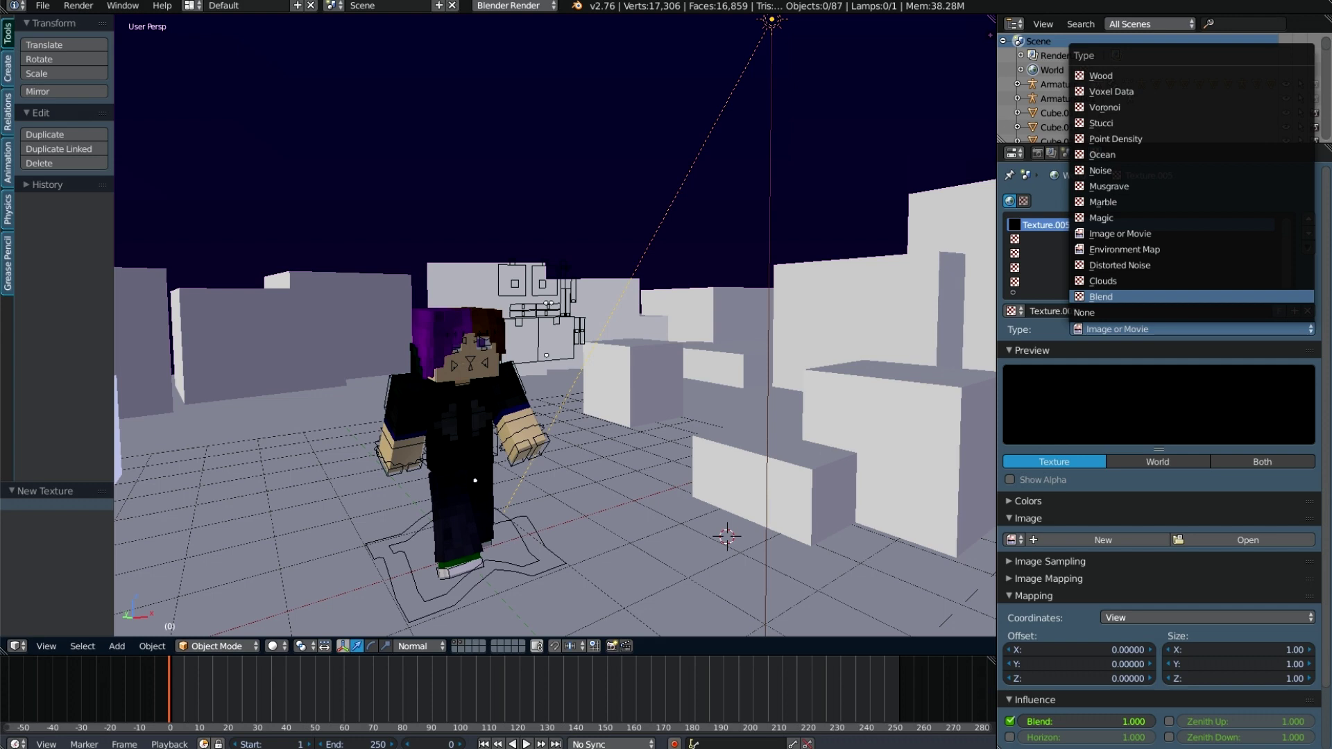
pyautogui.click(1110, 281)
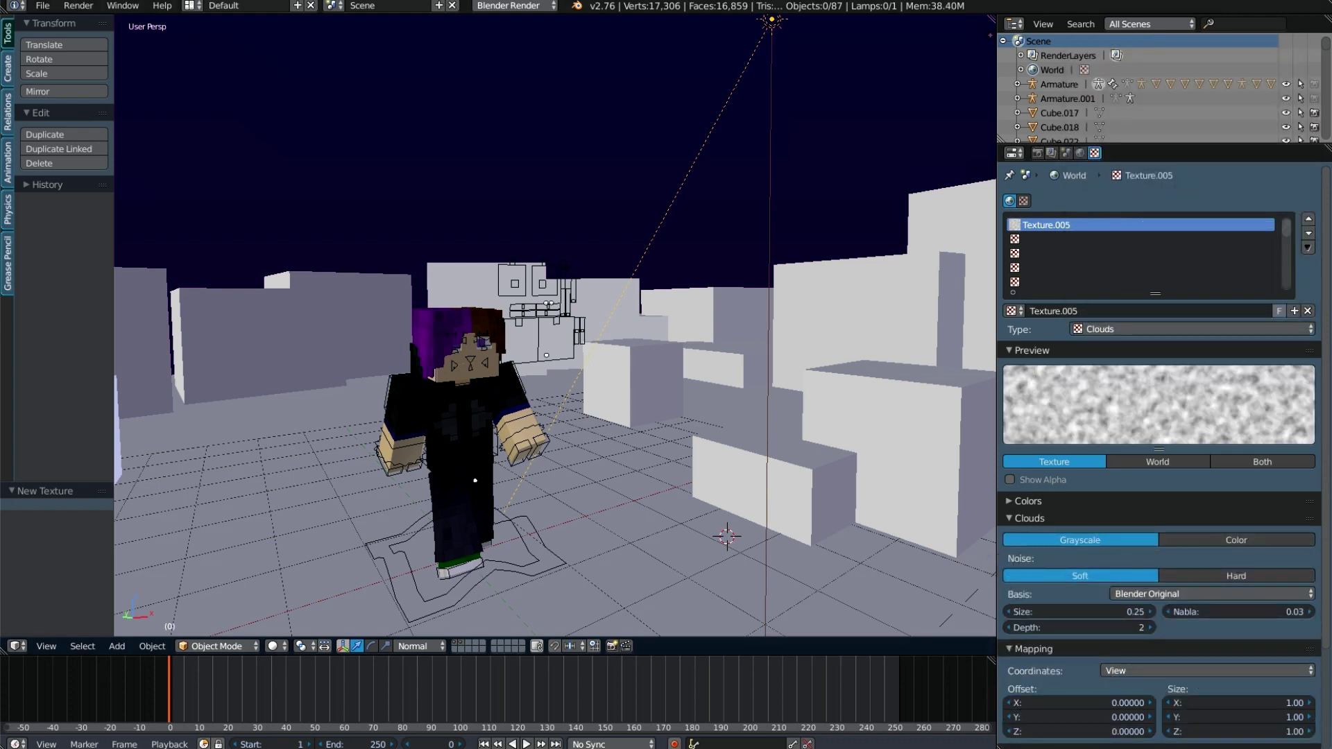
pyautogui.click(1028, 501)
pyautogui.click(1029, 501)
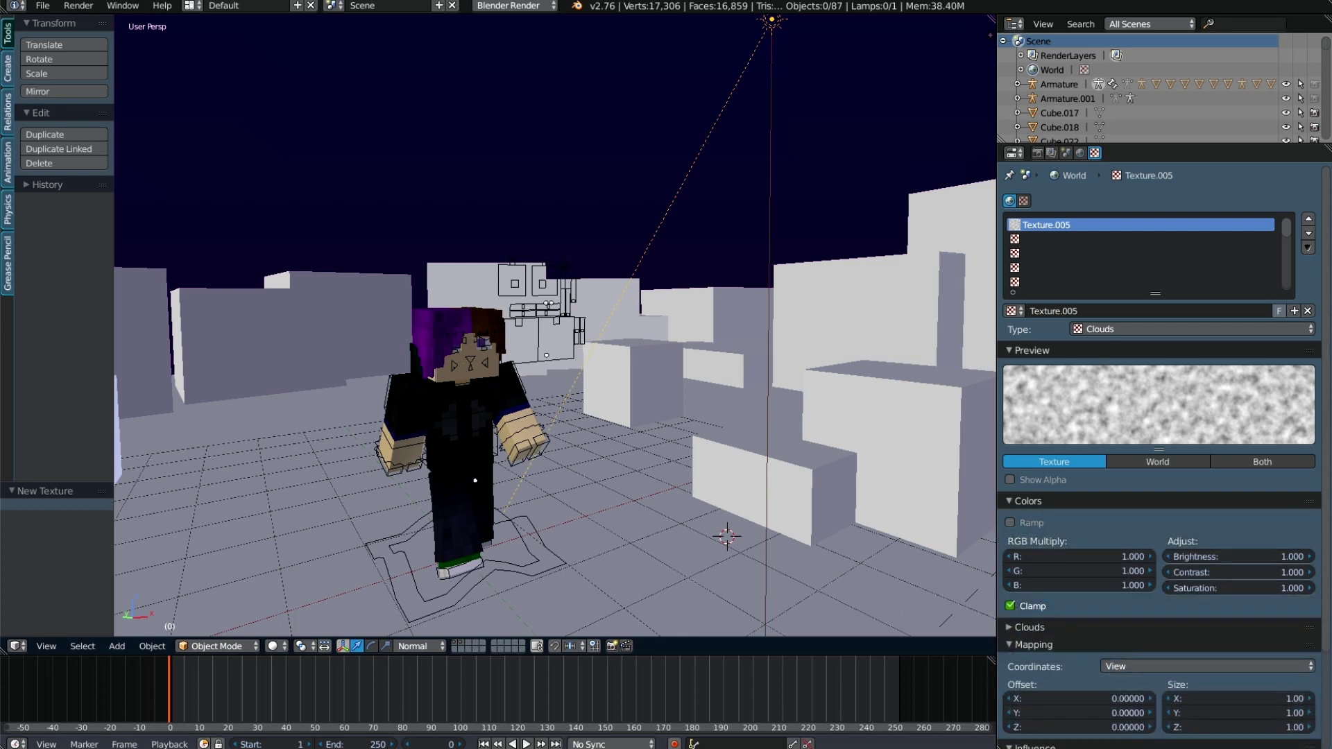
pyautogui.click(1010, 523)
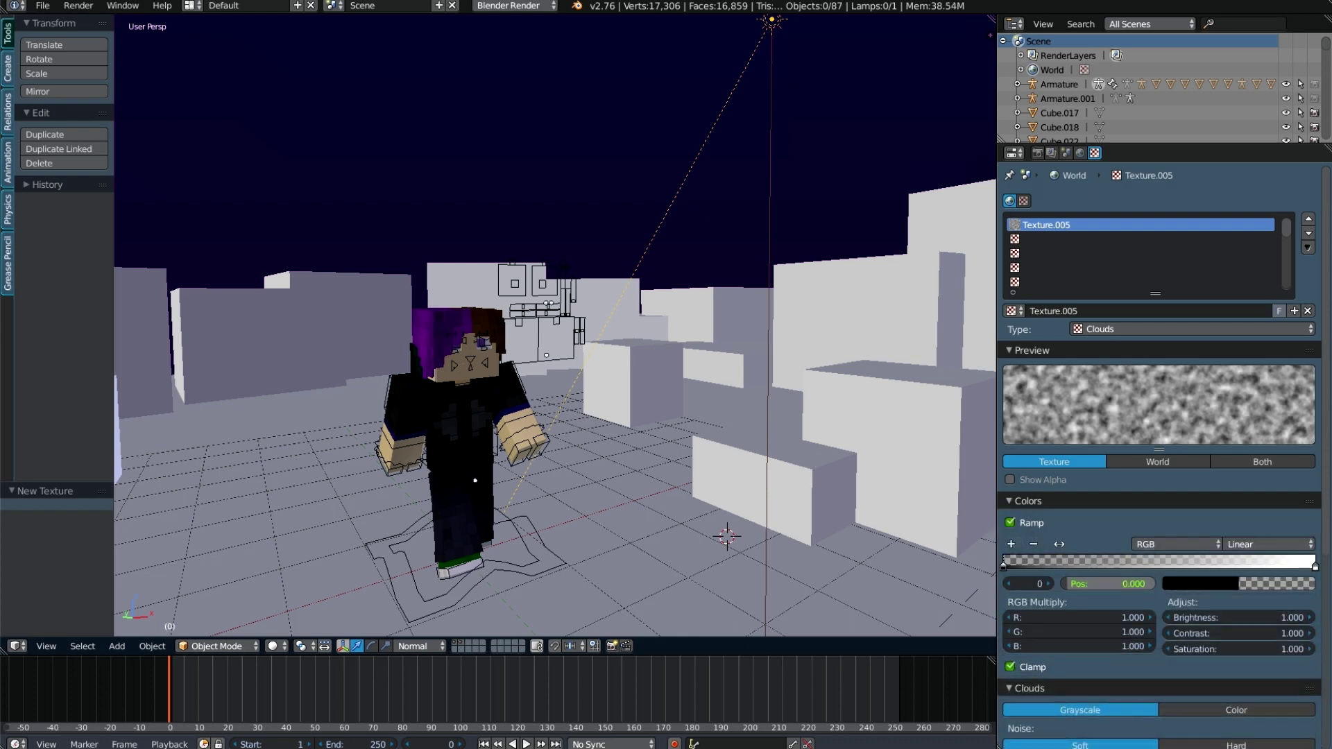
# - Place the ramp stop near the middle and set ramp interpolation to Ease
pyautogui.moveTo(1003, 565)
pyautogui.mouseDown()
pyautogui.moveTo(1254, 565)
pyautogui.moveTo(1224, 566)
pyautogui.mouseUp()
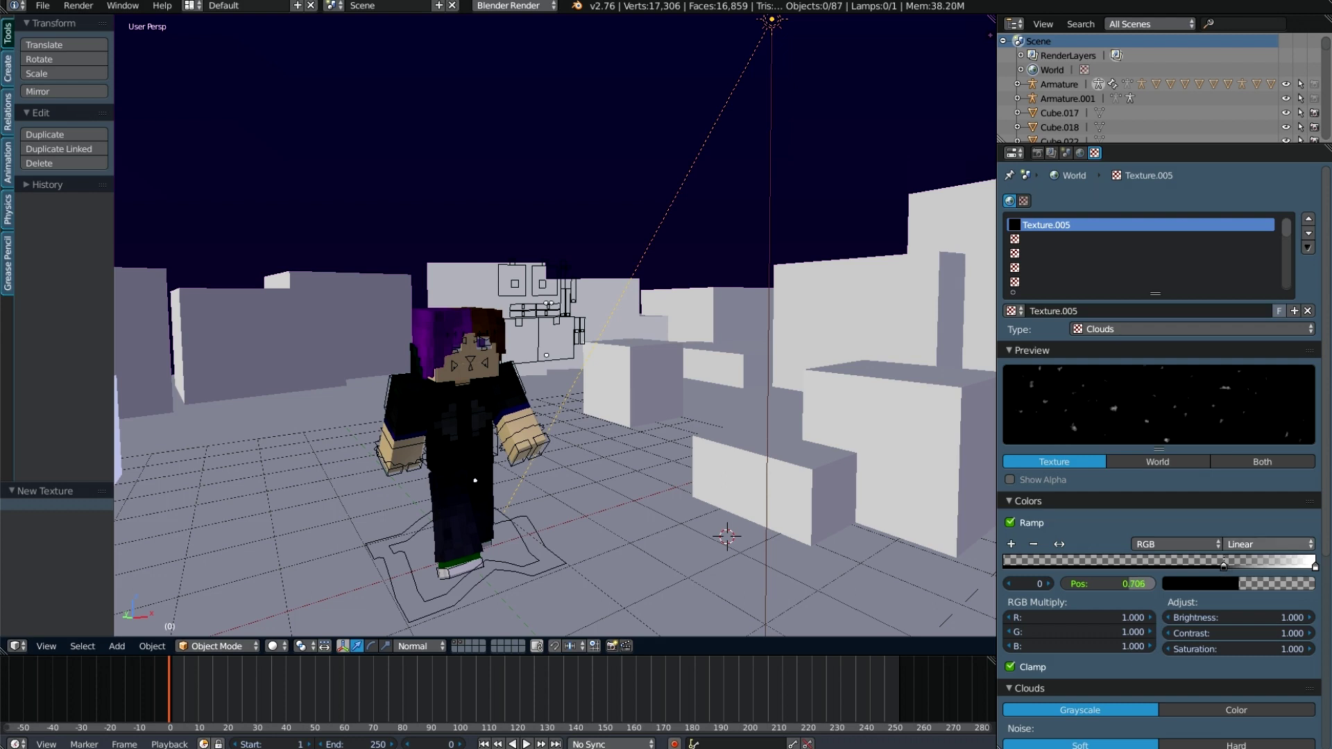
pyautogui.click(1269, 544)
pyautogui.click(1268, 479)
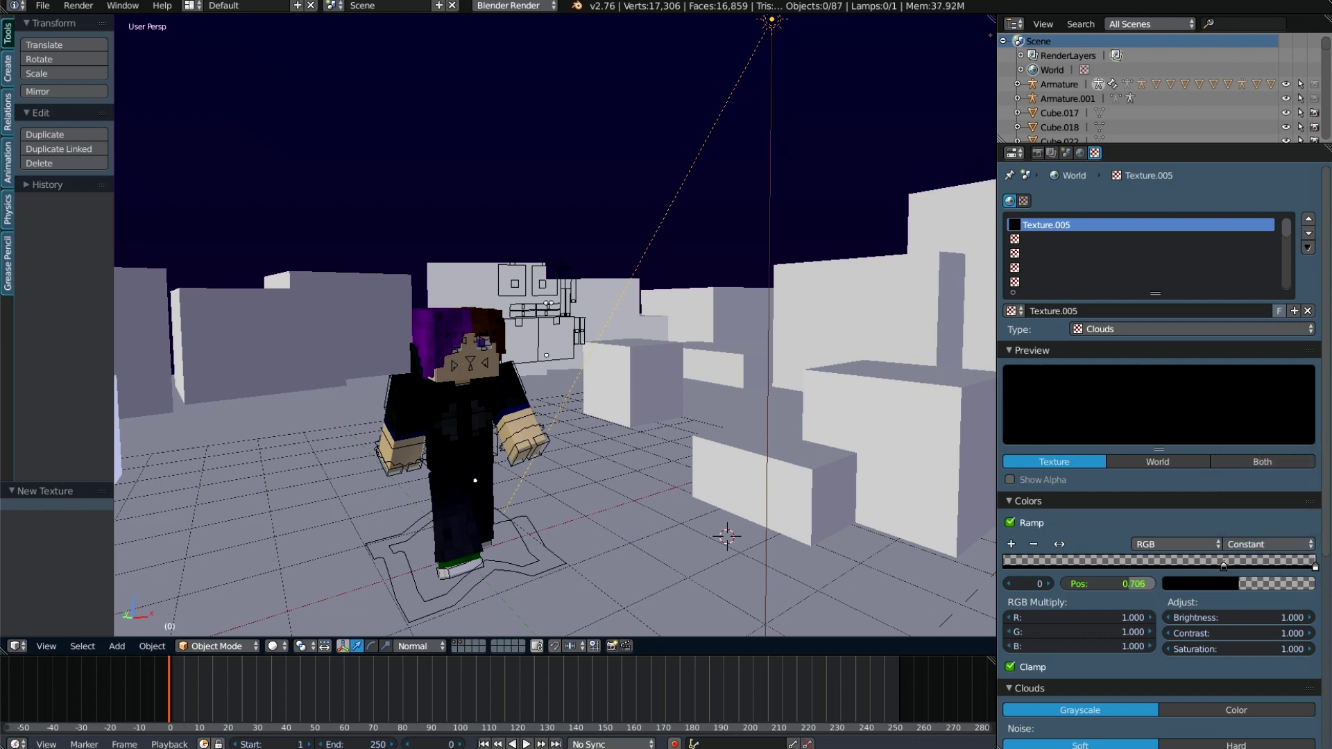
pyautogui.moveTo(1224, 565); pyautogui.dragTo(1159, 565)
pyautogui.click(1268, 544)
pyautogui.click(1237, 528)
pyautogui.click(1268, 544)
pyautogui.click(1242, 512)
pyautogui.click(1268, 544)
pyautogui.click(1243, 497)
pyautogui.click(1268, 544)
pyautogui.click(1237, 528)
pyautogui.moveTo(1159, 565); pyautogui.dragTo(1160, 566)
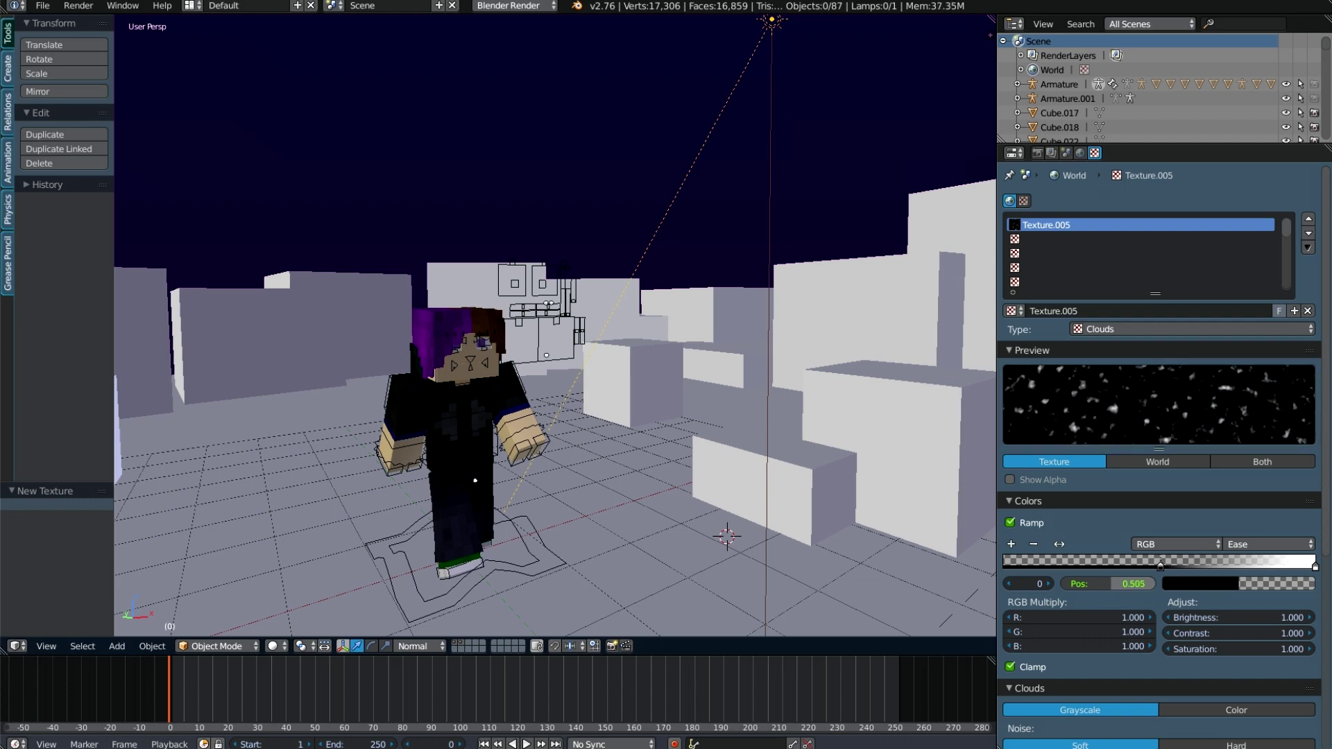
# - Shrink the clouds noise size to 0.0001 and preview the stars in Rendered shading
pyautogui.scroll(-2, 1160, 565)
pyautogui.scroll(-3, 1160, 485)
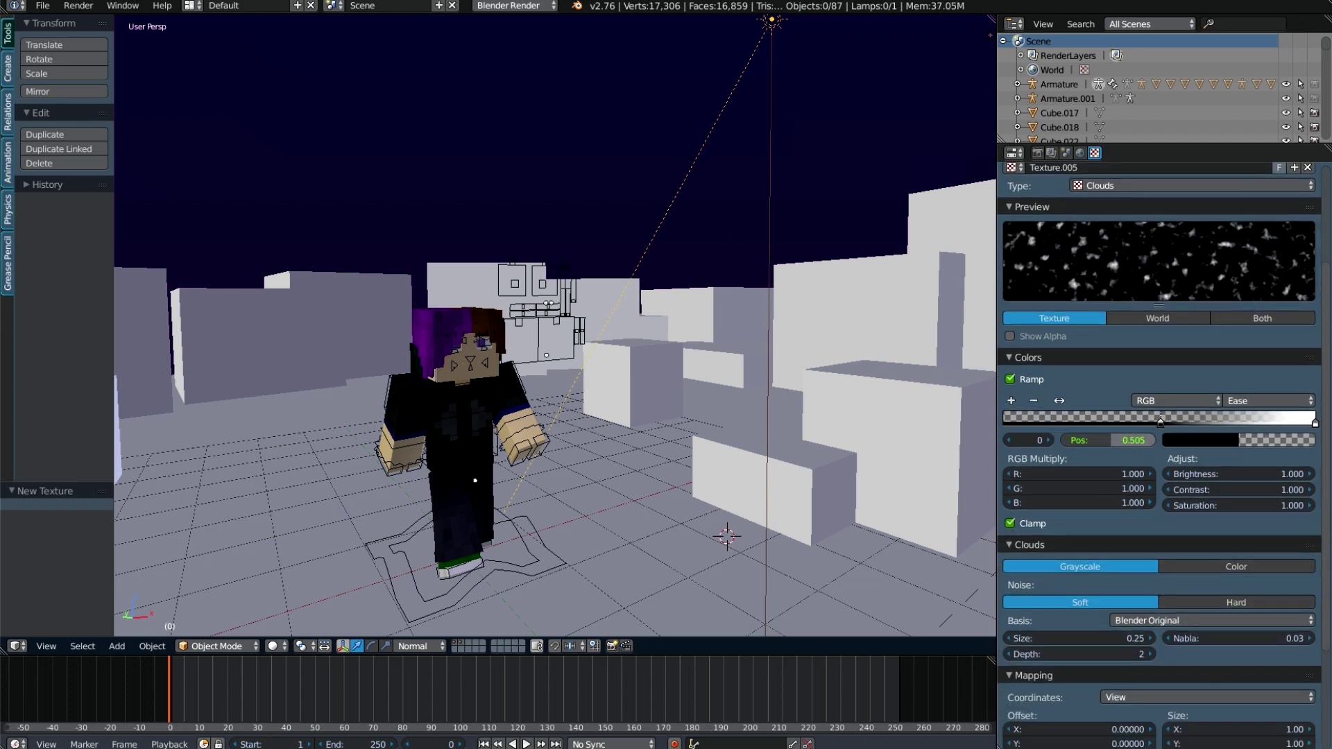
pyautogui.moveTo(1110, 637); pyautogui.dragTo(1041, 638)
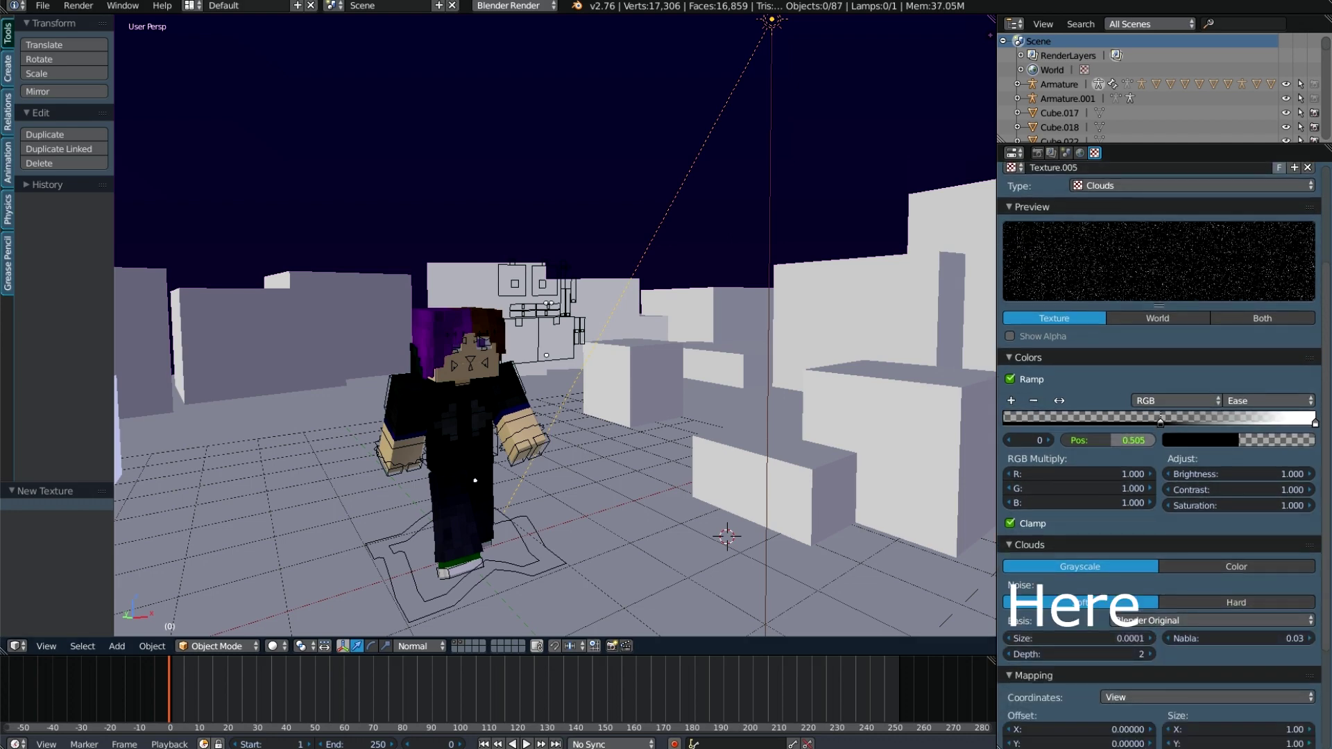
pyautogui.click(272, 646)
pyautogui.click(291, 545)
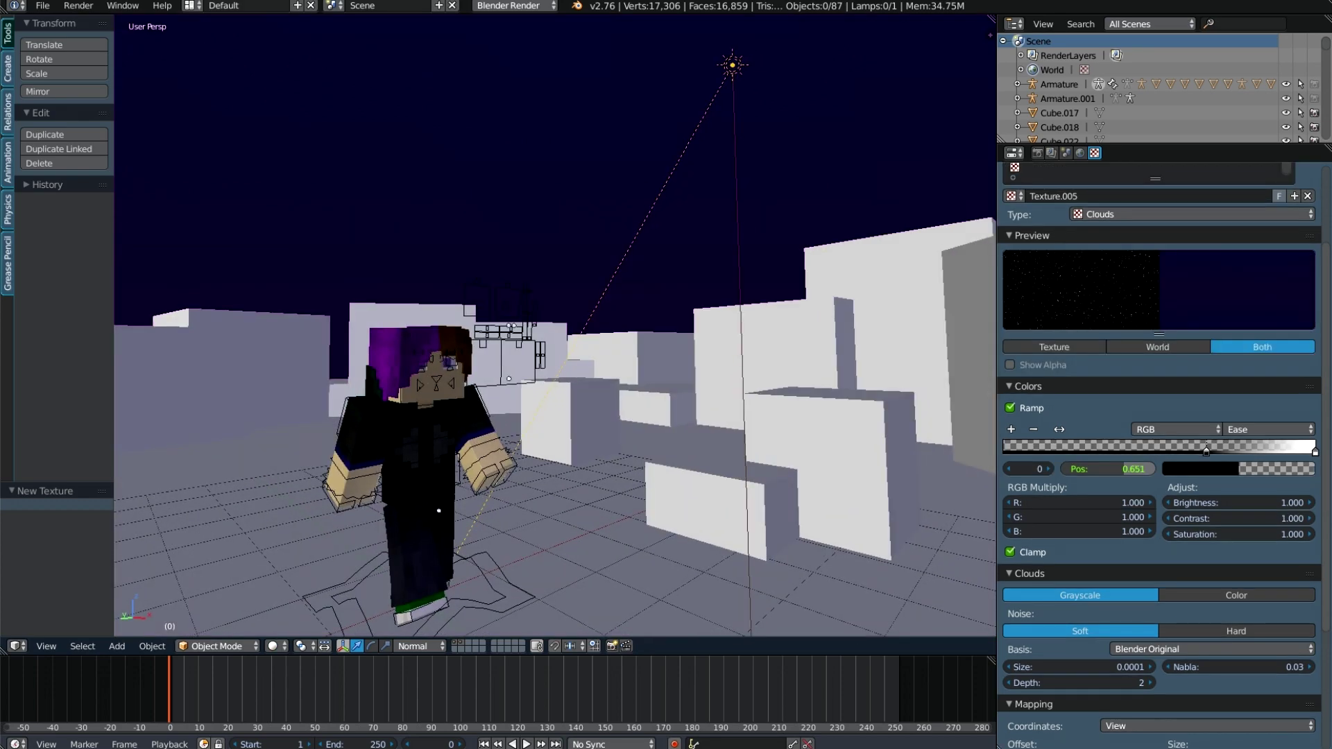
# - Preview the texture with the world and let the Clouds texture affect the sky Horizon
pyautogui.moveTo(555, 326); pyautogui.dragTo(544, 327, button='middle')
pyautogui.click(1054, 347)
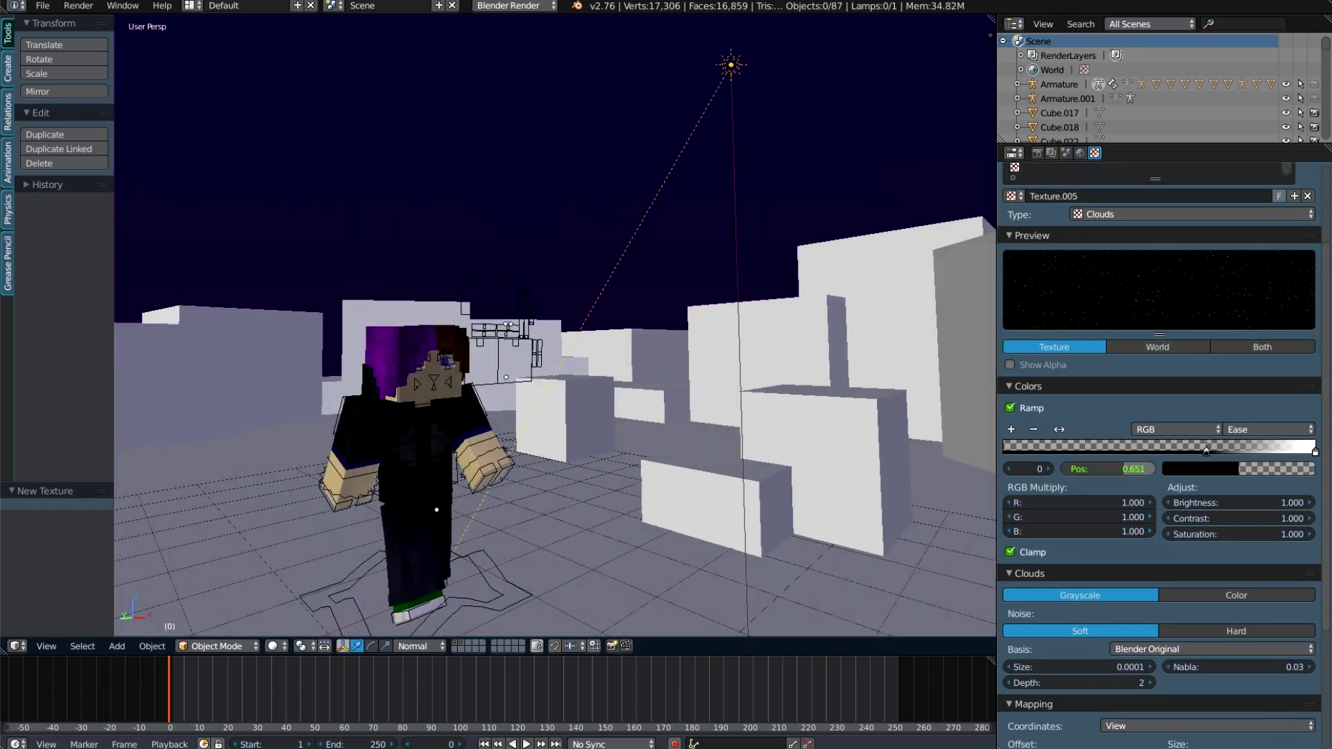
pyautogui.click(1263, 346)
pyautogui.scroll(-4, 1159, 451)
pyautogui.scroll(-2, 1159, 451)
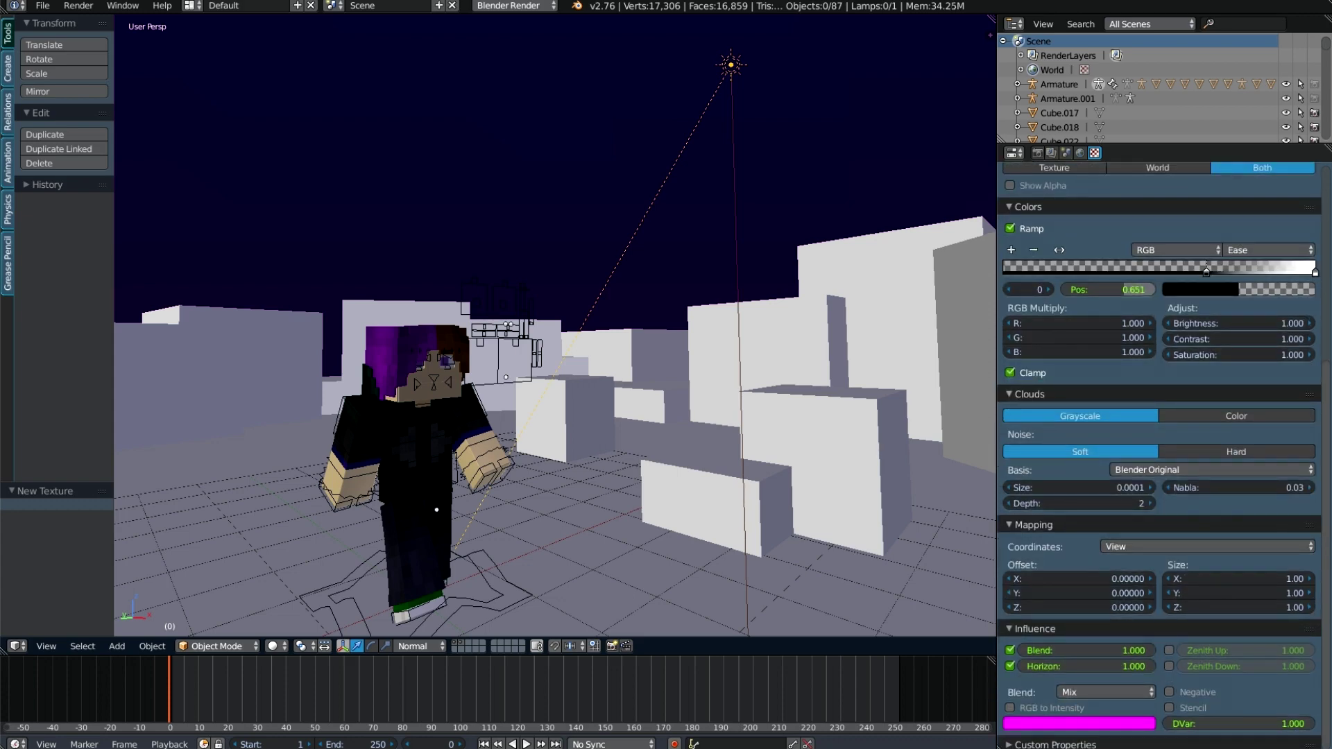
pyautogui.click(1011, 666)
pyautogui.scroll(6, 1159, 452)
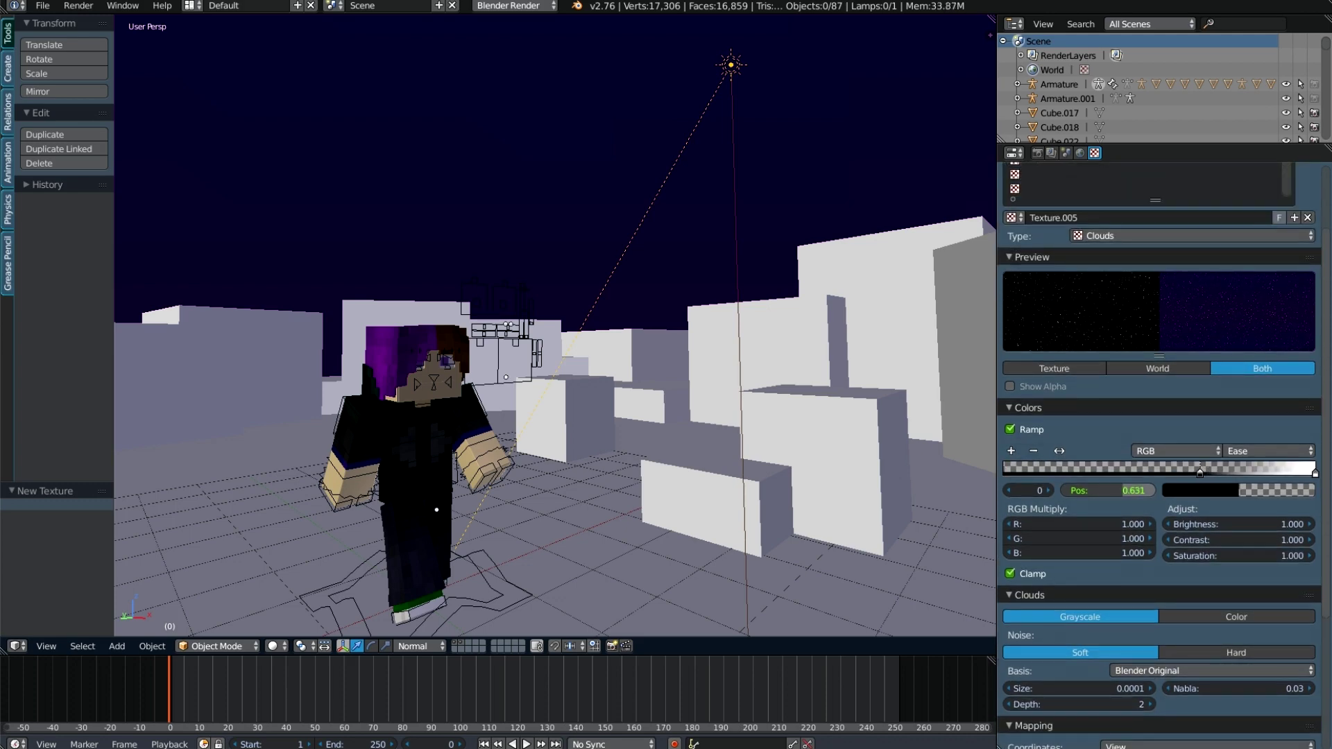
# - Check the starry sky in Rendered shading, then return the viewport to Solid
pyautogui.click(273, 646)
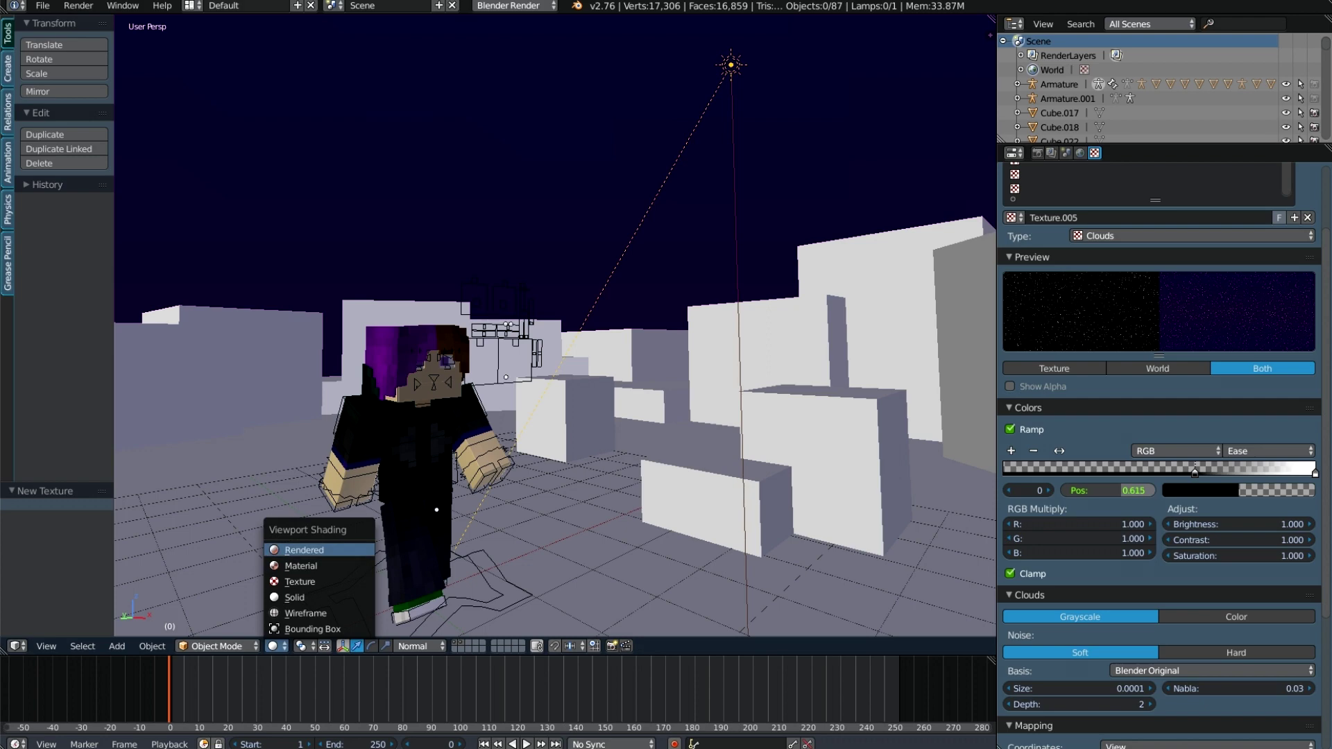
pyautogui.click(312, 555)
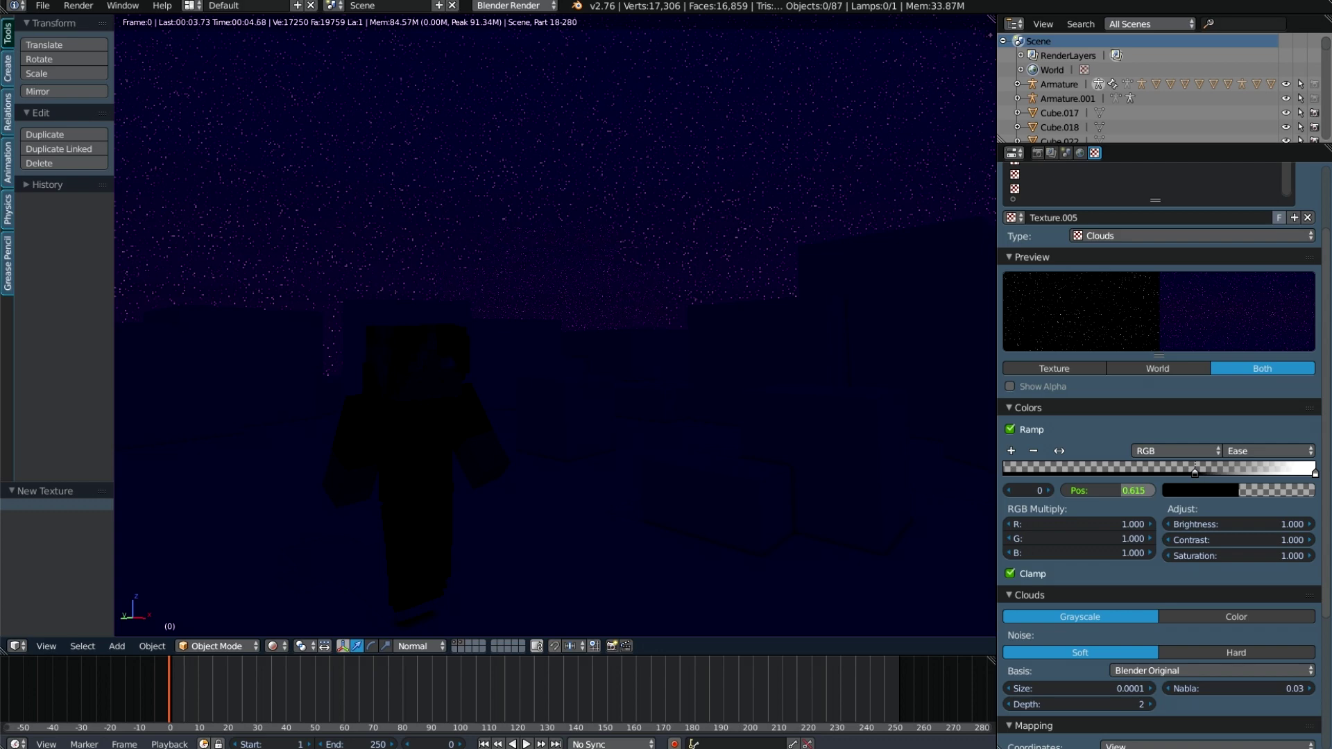
pyautogui.click(272, 646)
pyautogui.scroll(-2, 555, 333)
pyautogui.click(272, 646)
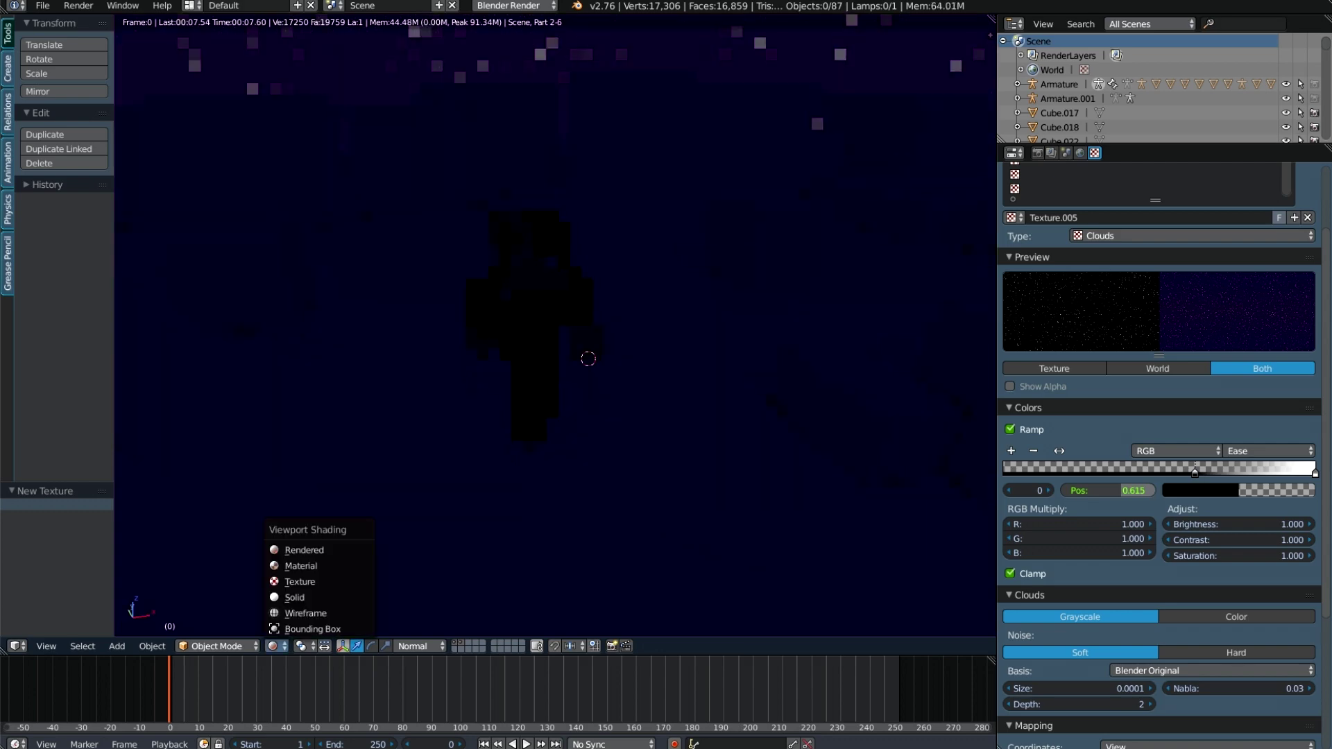
pyautogui.click(273, 646)
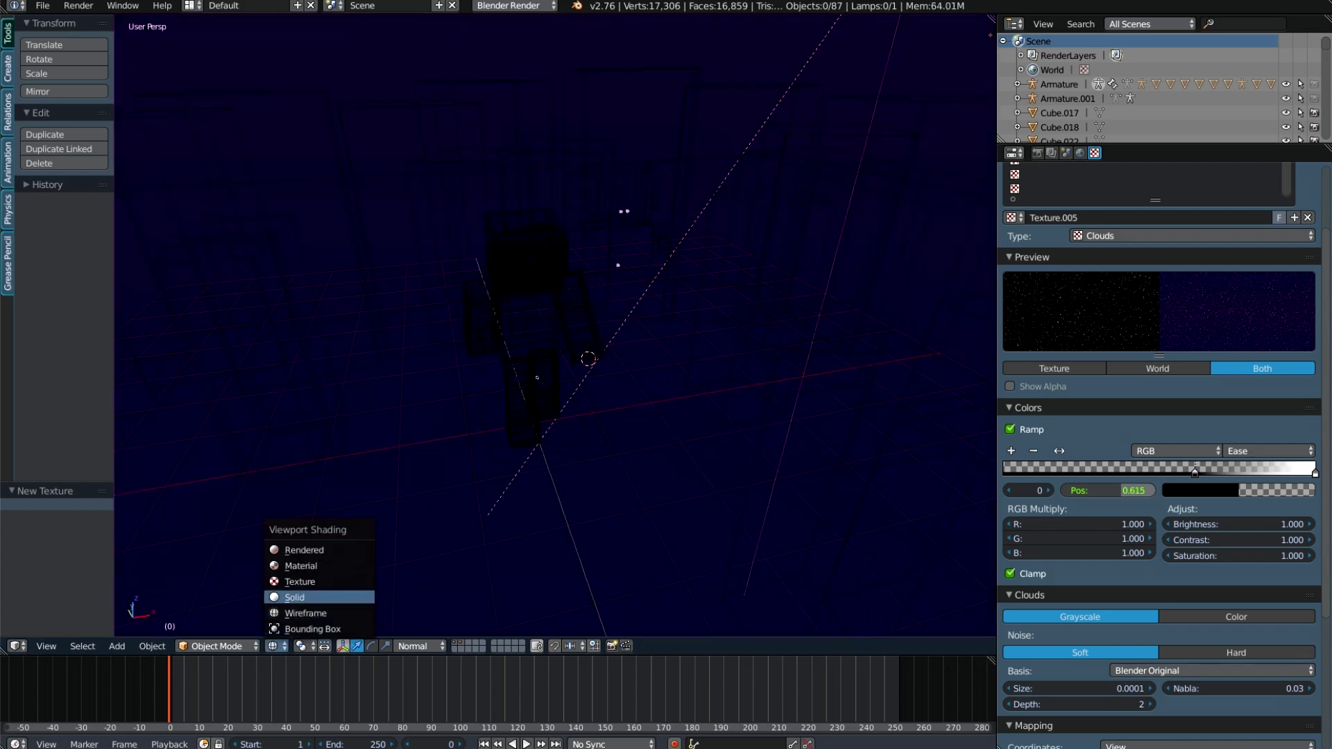
pyautogui.click(294, 598)
# - Add a cube, lift it high above the terrain, and scale it up to about 4.8
pyautogui.press('a')
pyautogui.press('a')
pyautogui.hotkey('shift', 'a')
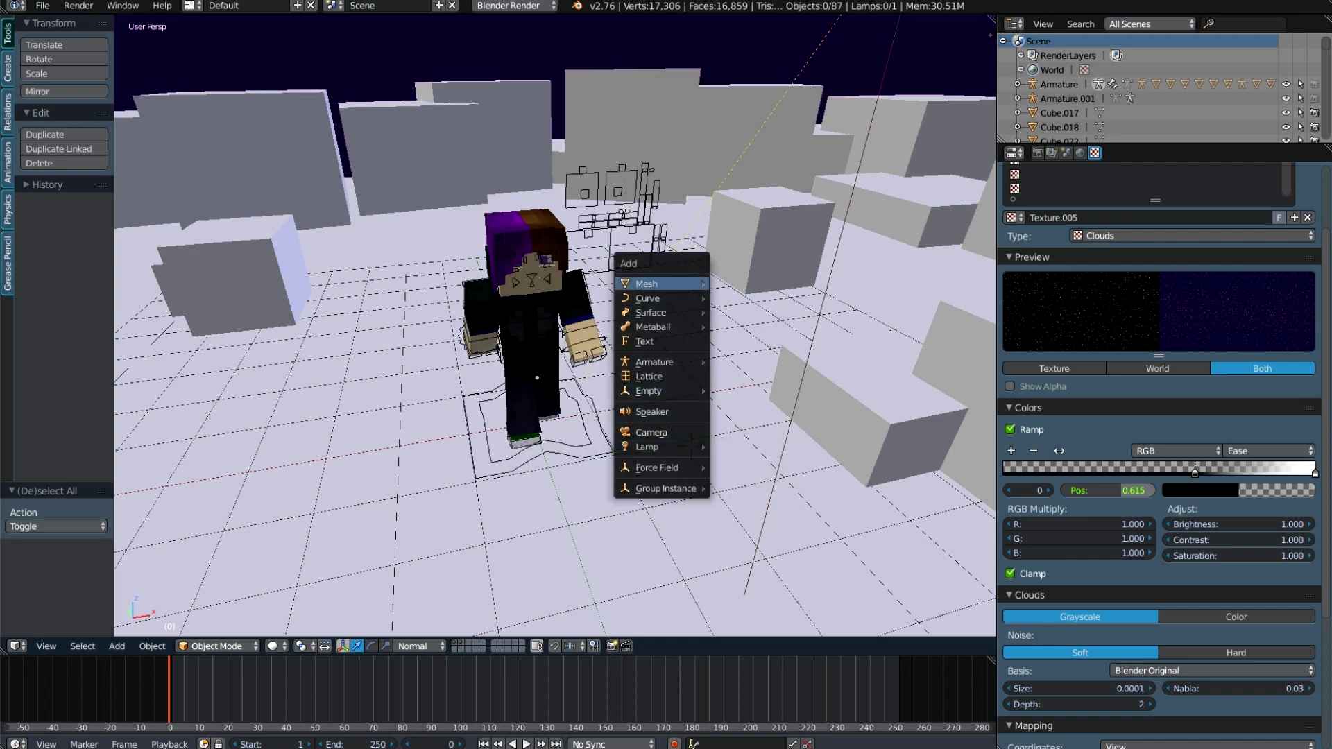
pyautogui.click(741, 298)
pyautogui.scroll(-5, 555, 333)
pyautogui.moveTo(555, 278); pyautogui.dragTo(555, 208, button='middle')
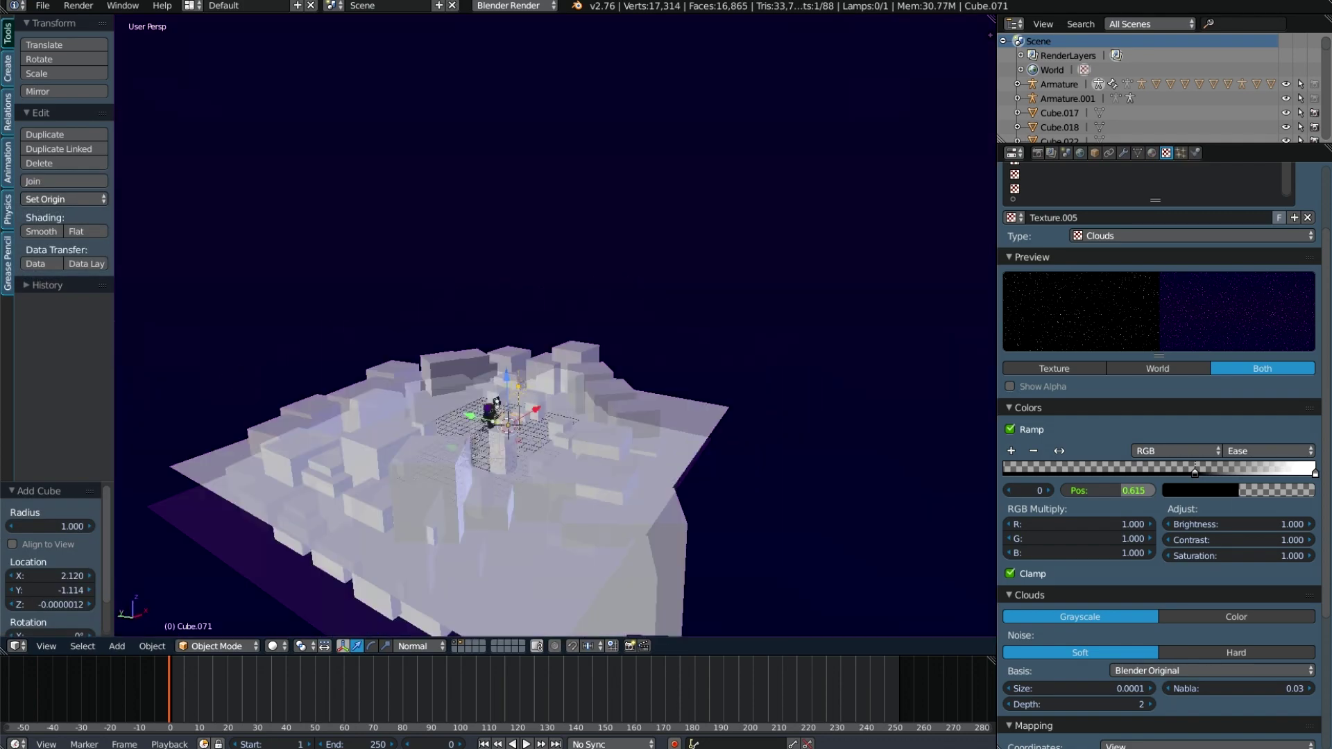
pyautogui.press('g')
pyautogui.press('Return')
pyautogui.press('s')
pyautogui.press('Return')
pyautogui.scroll(3, 555, 333)
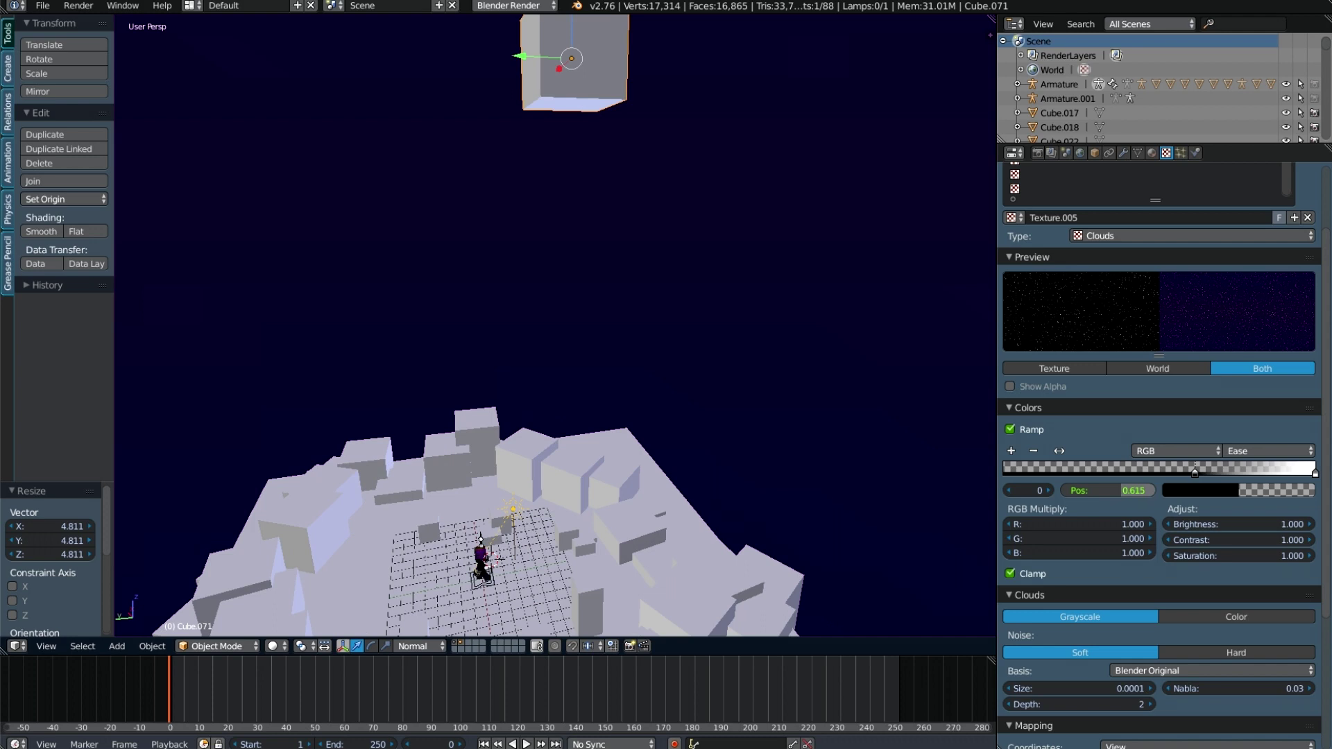
# - Give the cube a new material with Diffuse intensity 1.000 and Specular intensity 0
pyautogui.click(1152, 153)
pyautogui.click(1168, 247)
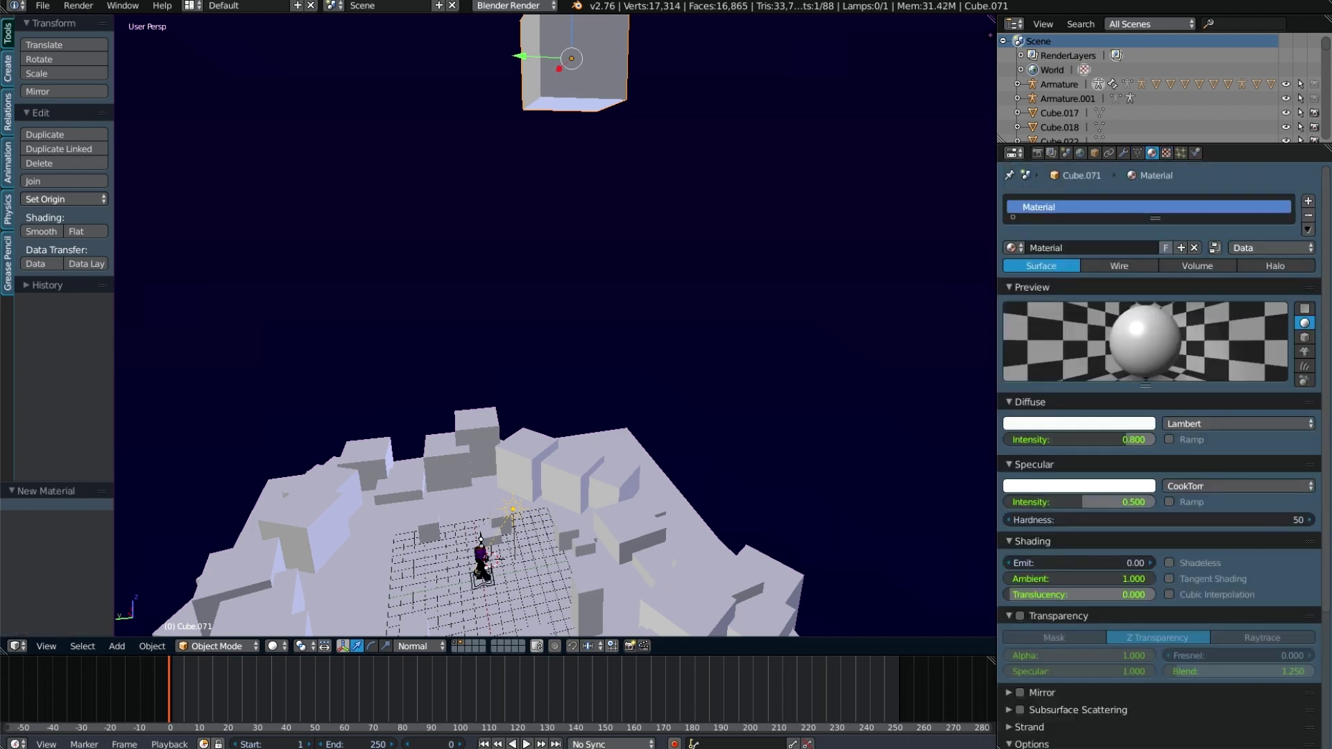
pyautogui.moveTo(1125, 439); pyautogui.dragTo(1155, 439)
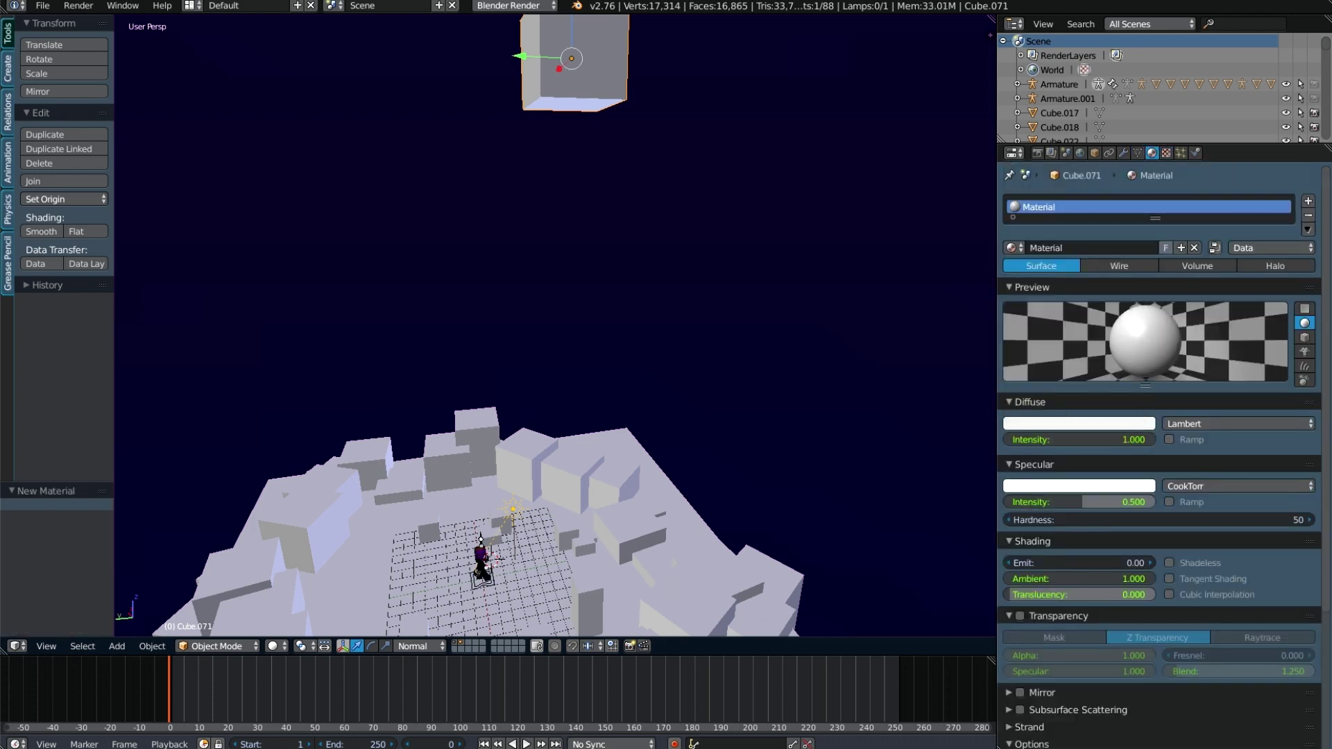
pyautogui.moveTo(1138, 502); pyautogui.dragTo(1009, 502)
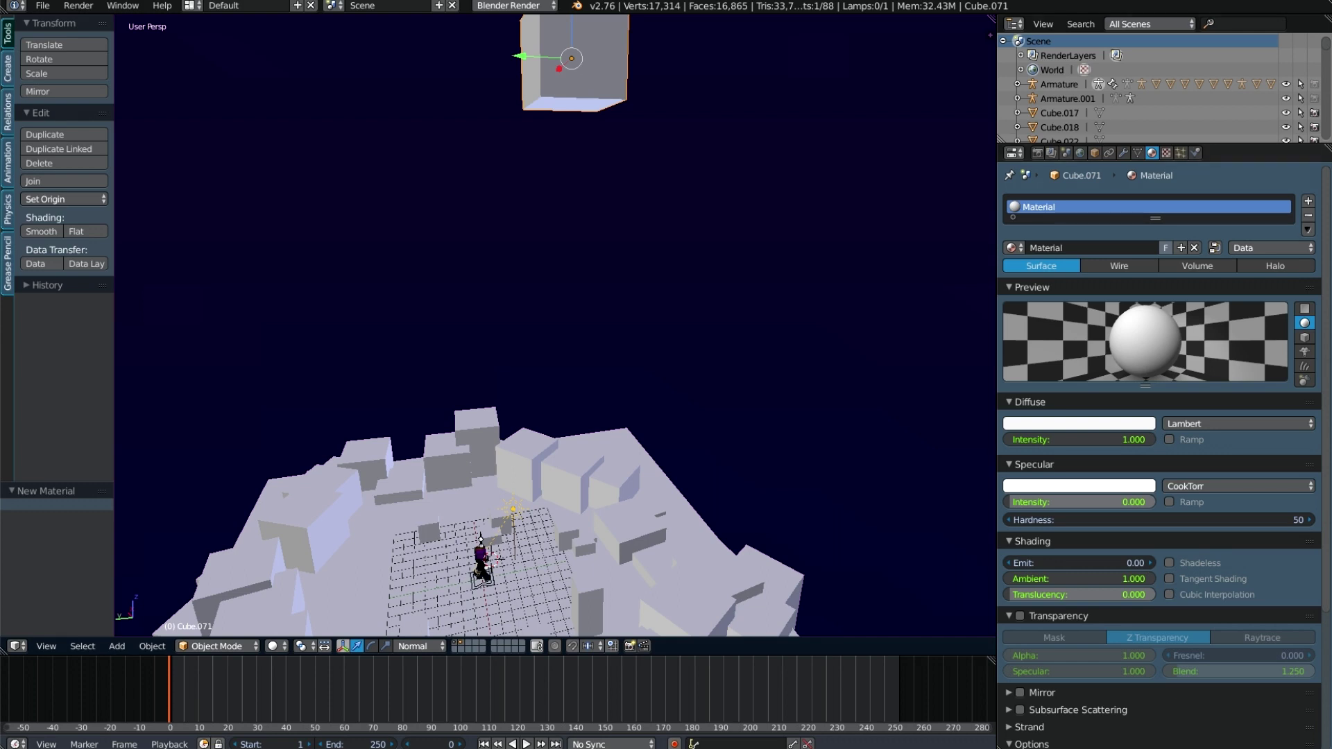
pyautogui.click(1095, 153)
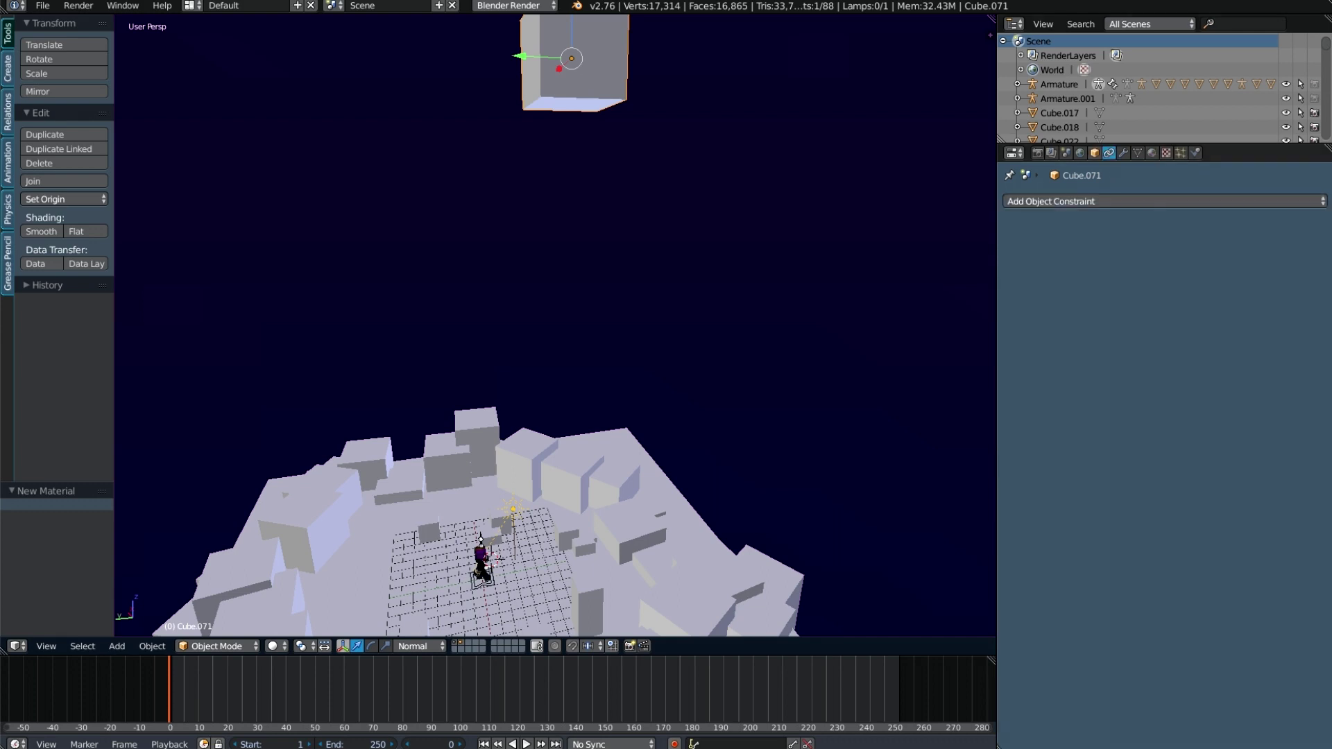
pyautogui.click(1080, 153)
pyautogui.click(1166, 153)
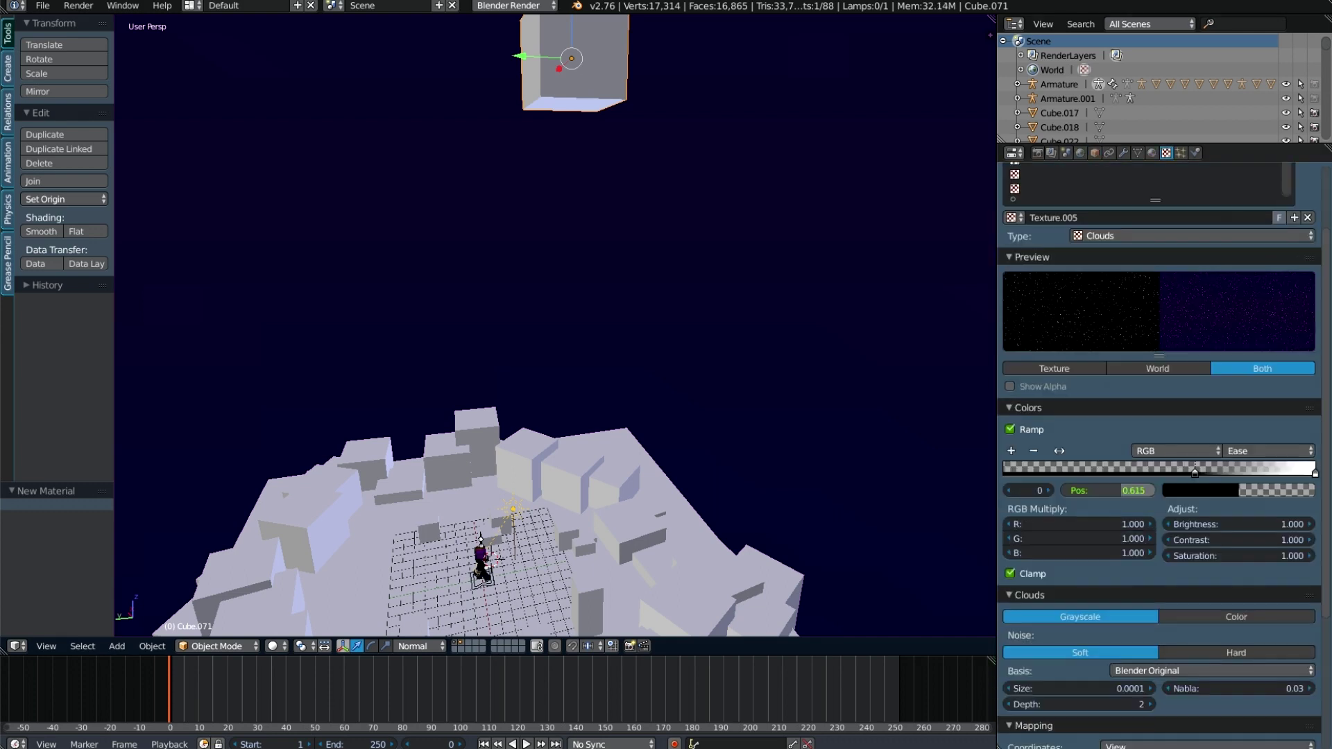
pyautogui.click(1152, 153)
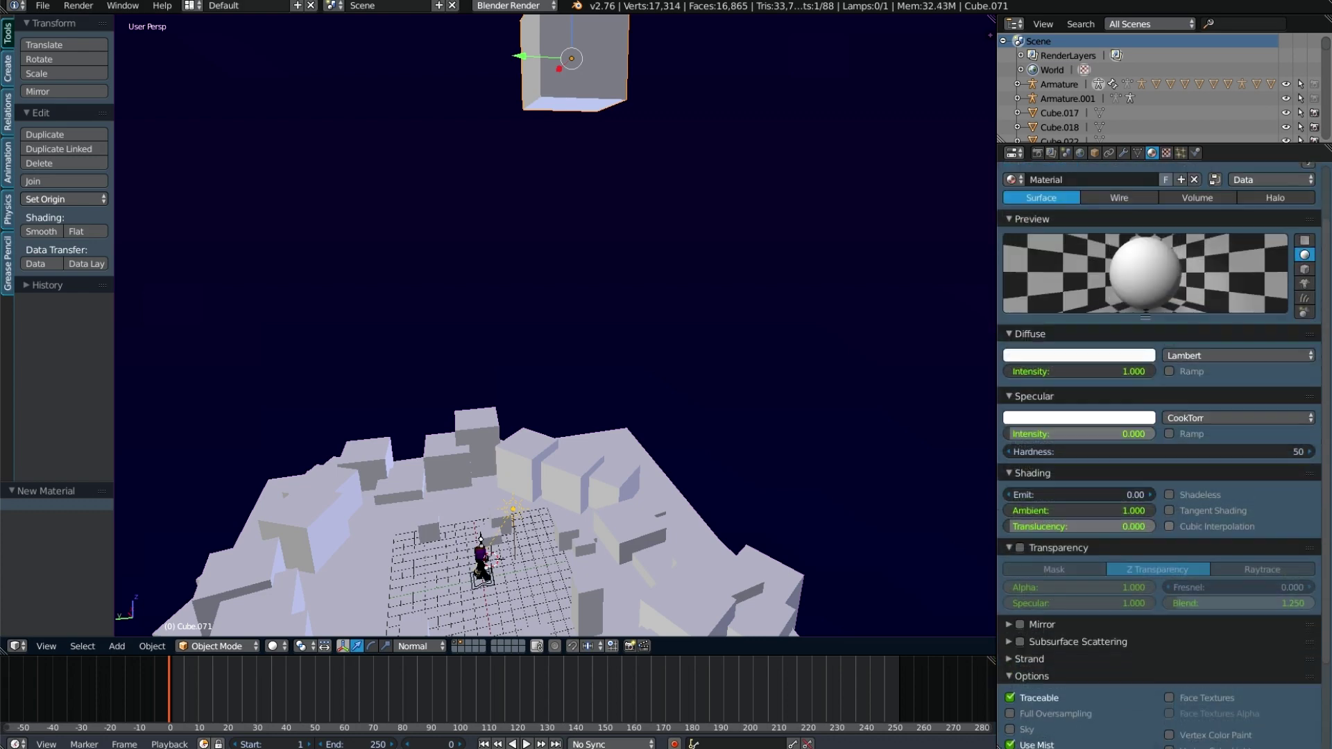
# - Set the cube material's Emit to 2.00 and preview the glow in Rendered shading
pyautogui.scroll(-1, 1159, 451)
pyautogui.scroll(-3, 1159, 451)
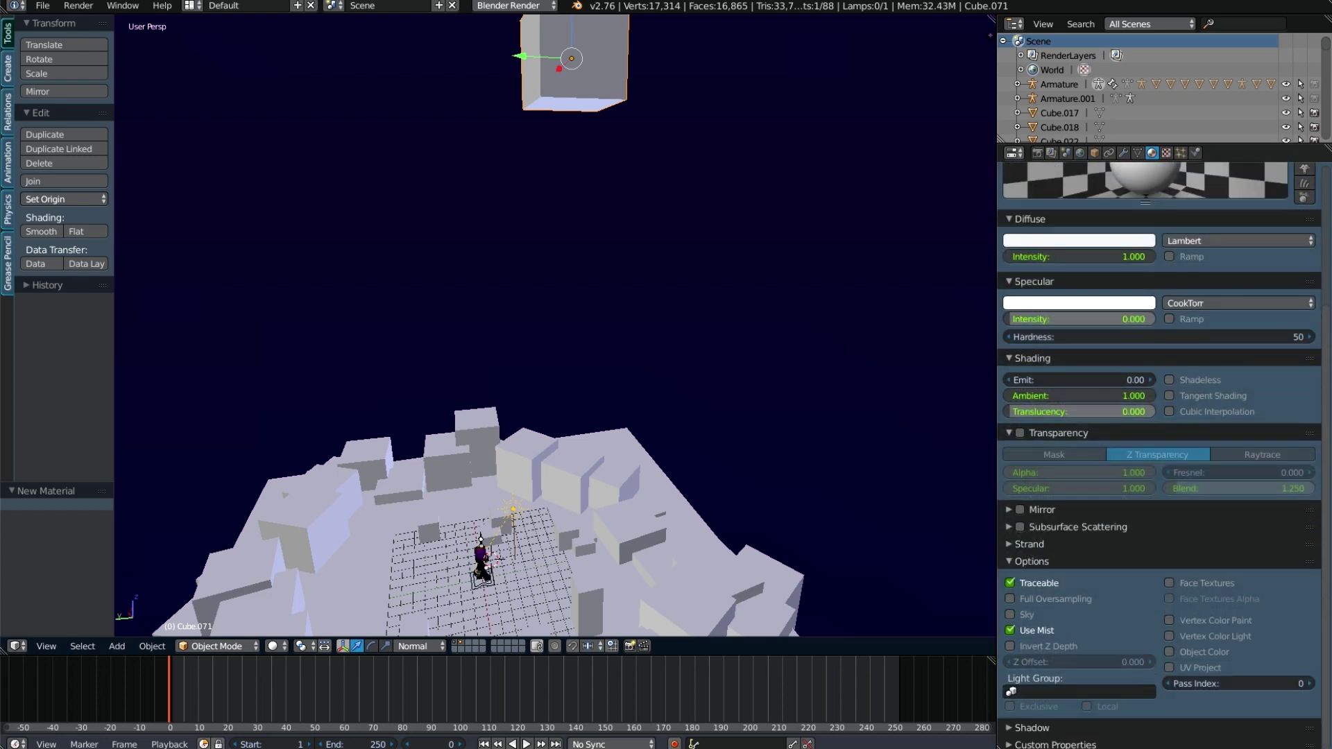
pyautogui.scroll(-4, 1159, 451)
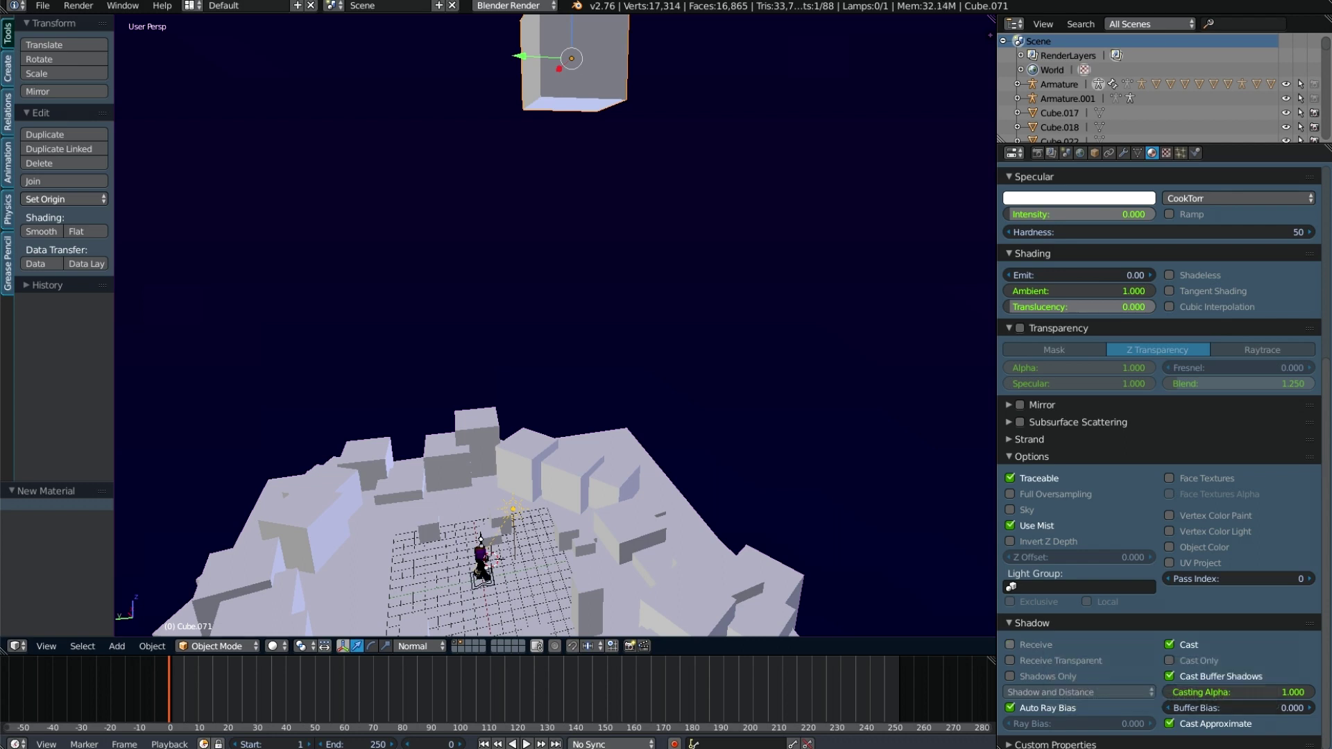
pyautogui.moveTo(1079, 274); pyautogui.dragTo(1110, 274)
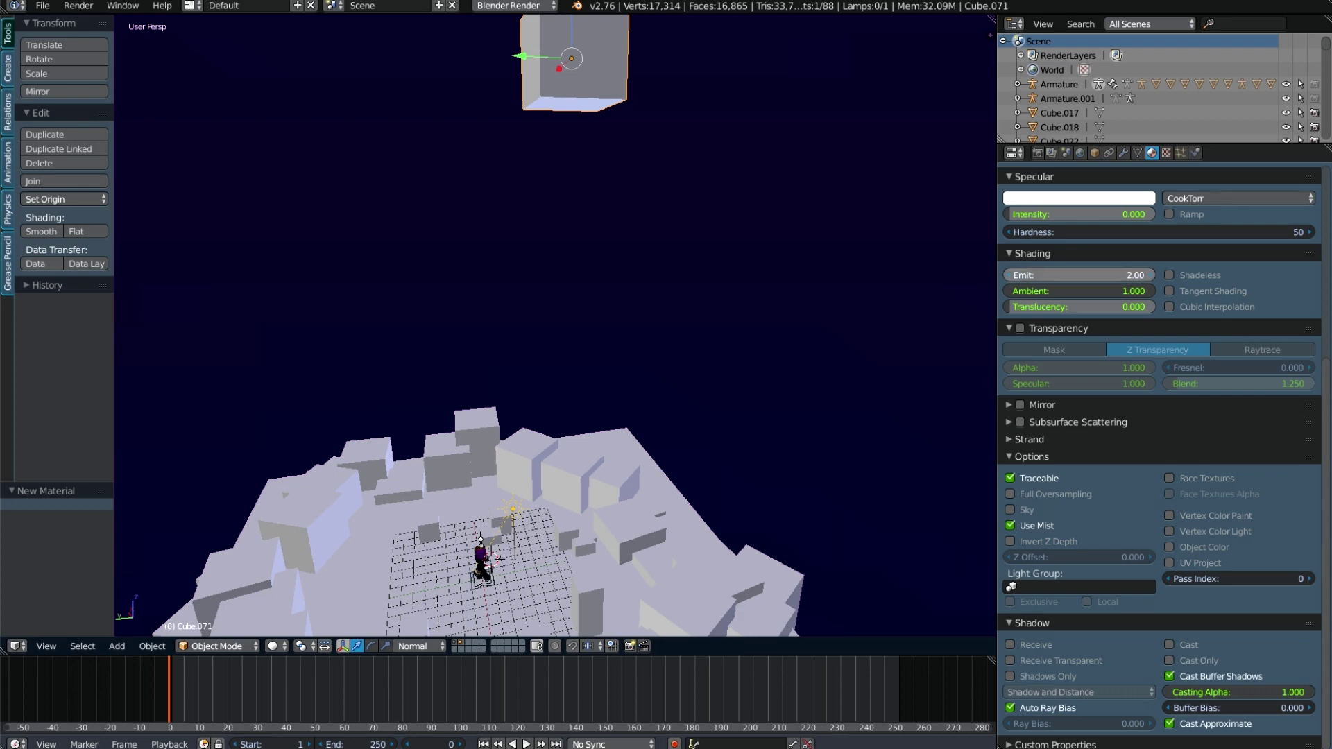
pyautogui.click(277, 646)
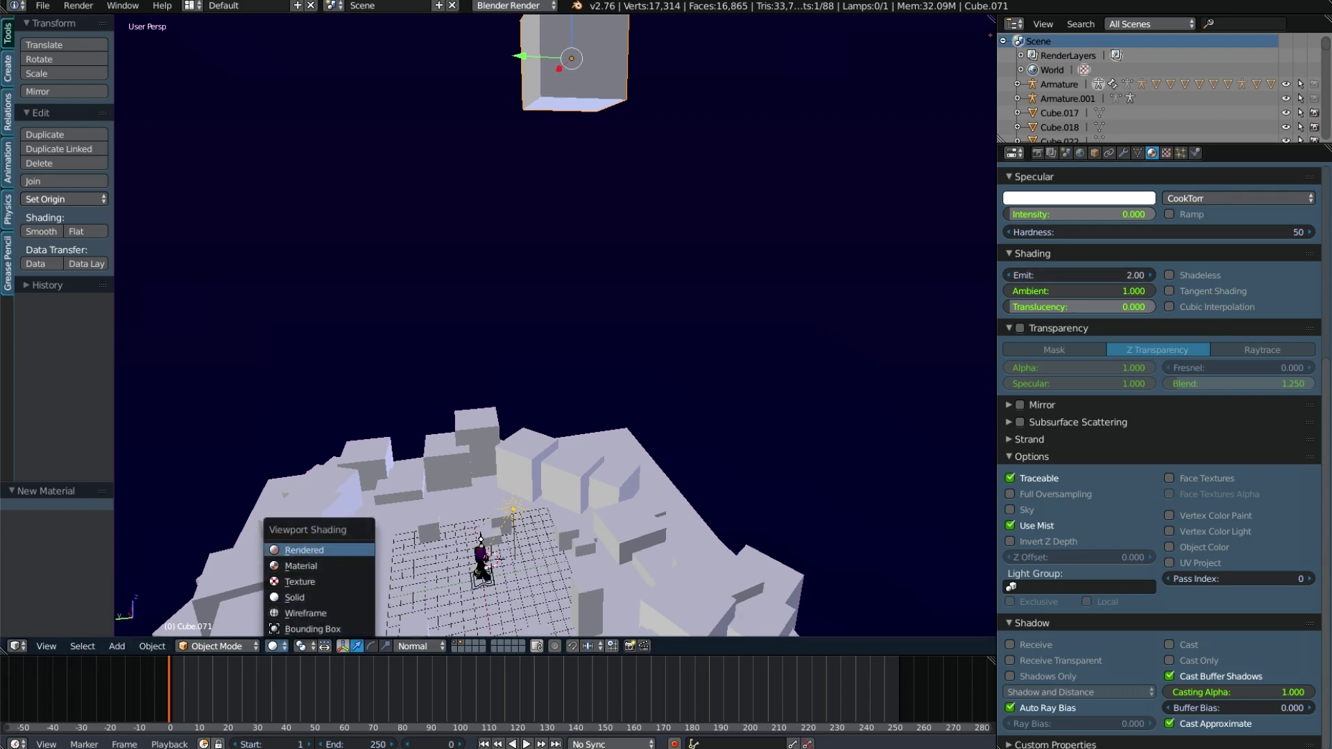
pyautogui.click(312, 548)
# - Orbit up to view the moon cube and switch back to Solid shading
pyautogui.moveTo(490, 559)
pyautogui.mouseDown(button='middle')
pyautogui.moveTo(484, 525)
pyautogui.moveTo(517, 458)
pyautogui.mouseUp(button='middle')
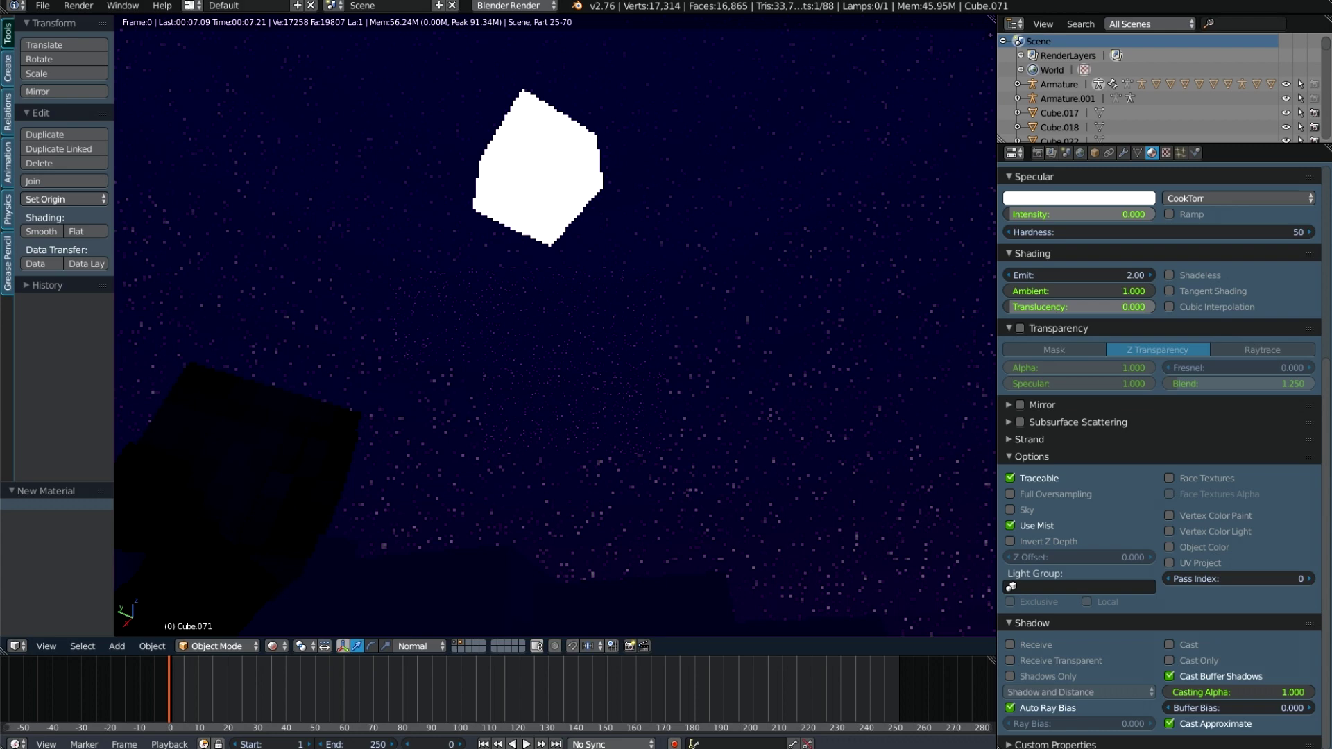
pyautogui.click(273, 646)
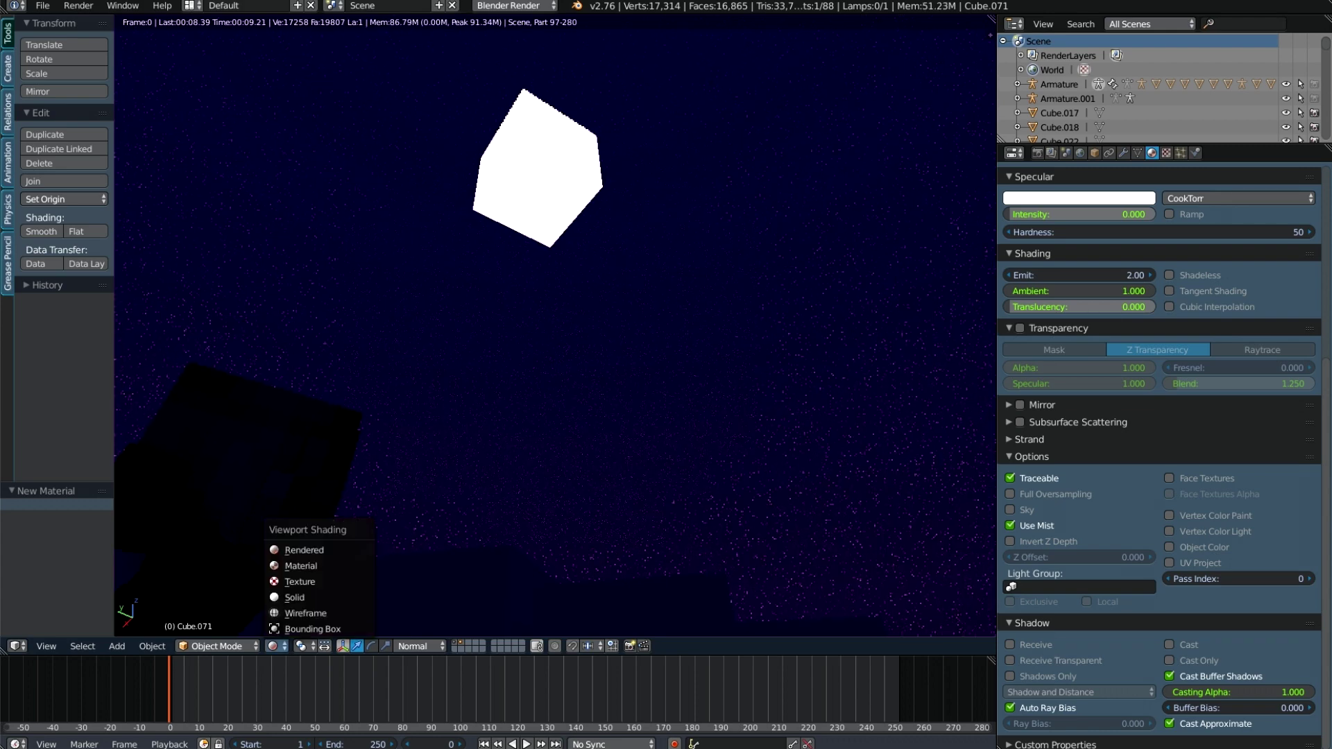
pyautogui.press('Escape')
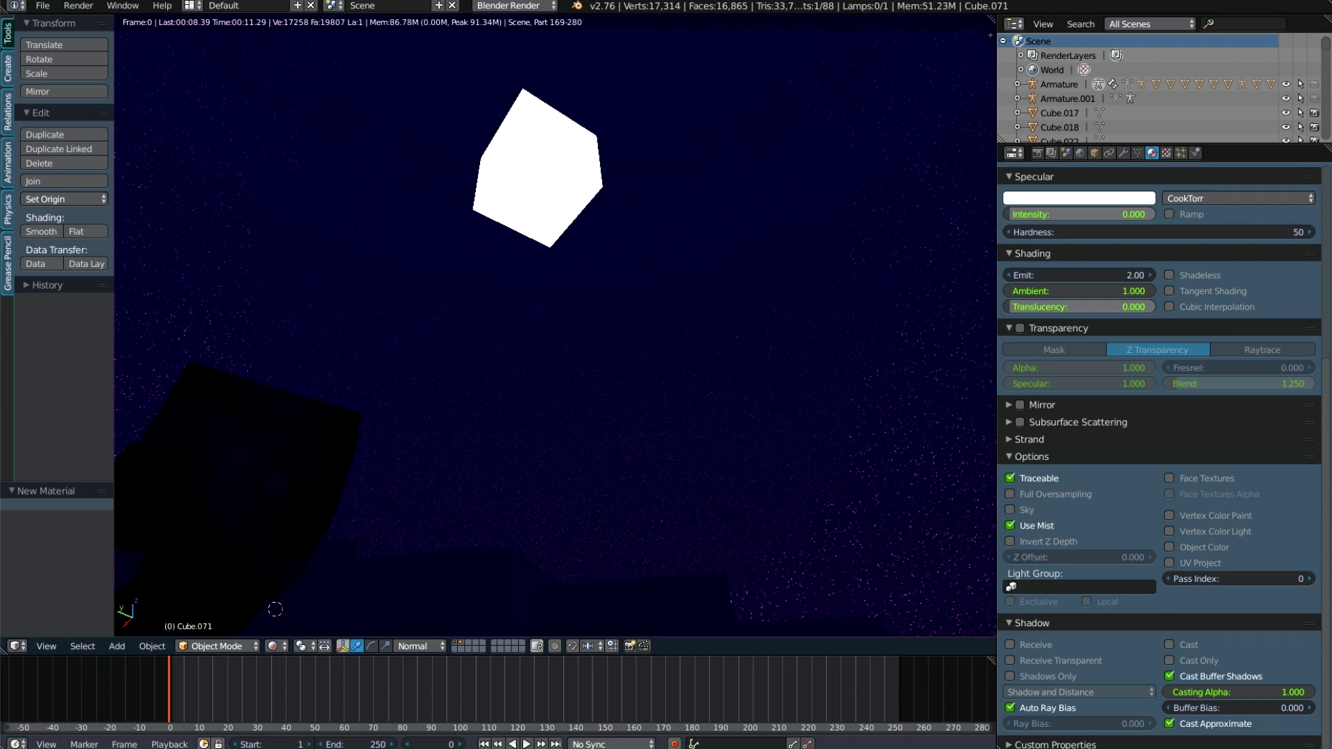
pyautogui.click(273, 646)
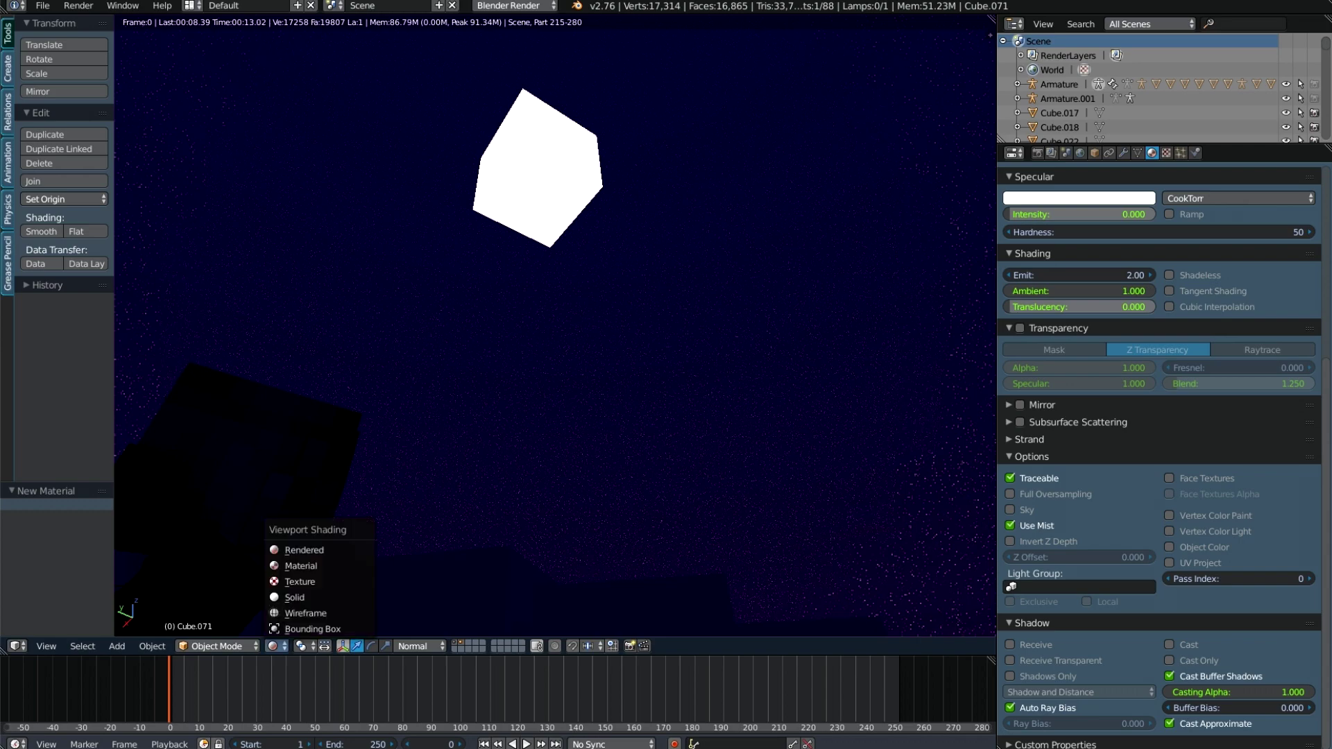
pyautogui.click(295, 597)
pyautogui.scroll(-5, 555, 326)
pyautogui.scroll(-3, 555, 327)
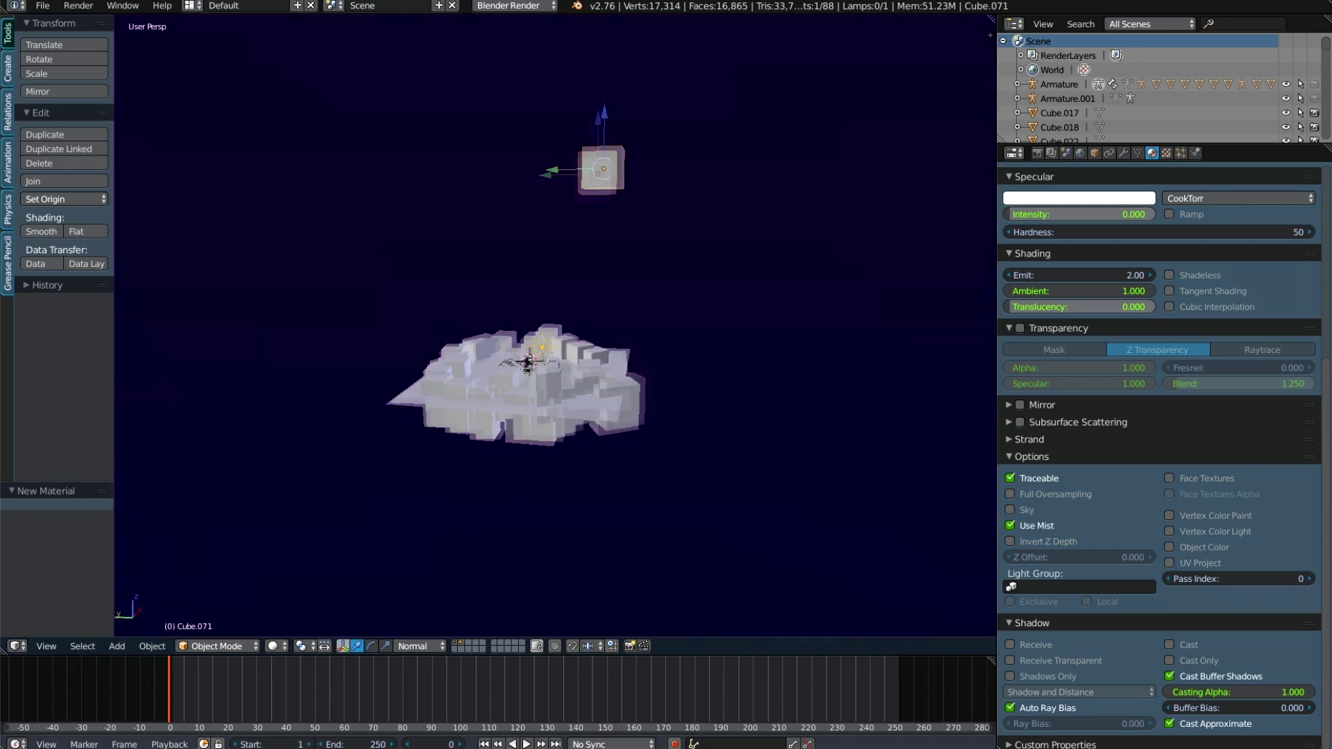
# - Move the moon cube higher to Z 47.243, shrink it to 0.6115, and deselect everything
pyautogui.press('g')
pyautogui.click(633, 281)
pyautogui.press('s')
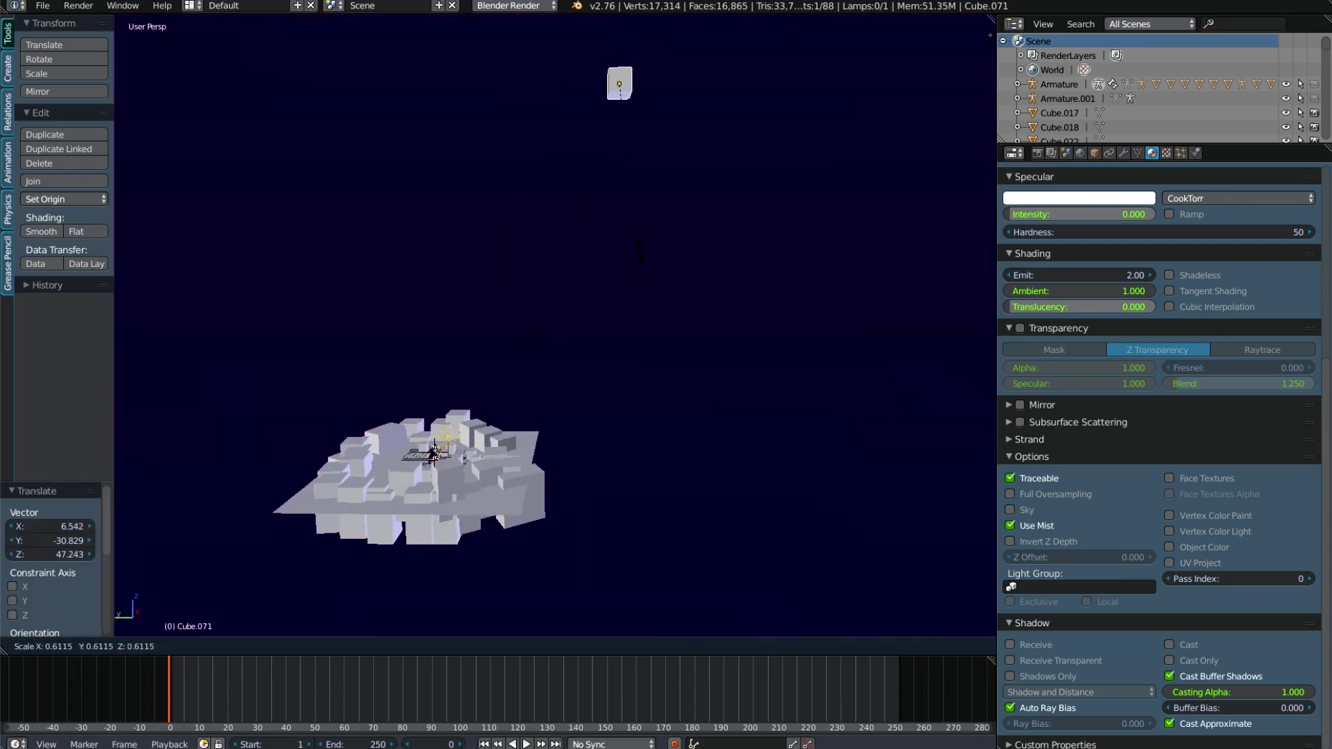
pyautogui.click(640, 252)
pyautogui.rightClick(472, 479)
pyautogui.press('a')
pyautogui.scroll(3, 461, 454)
pyautogui.scroll(3, 462, 454)
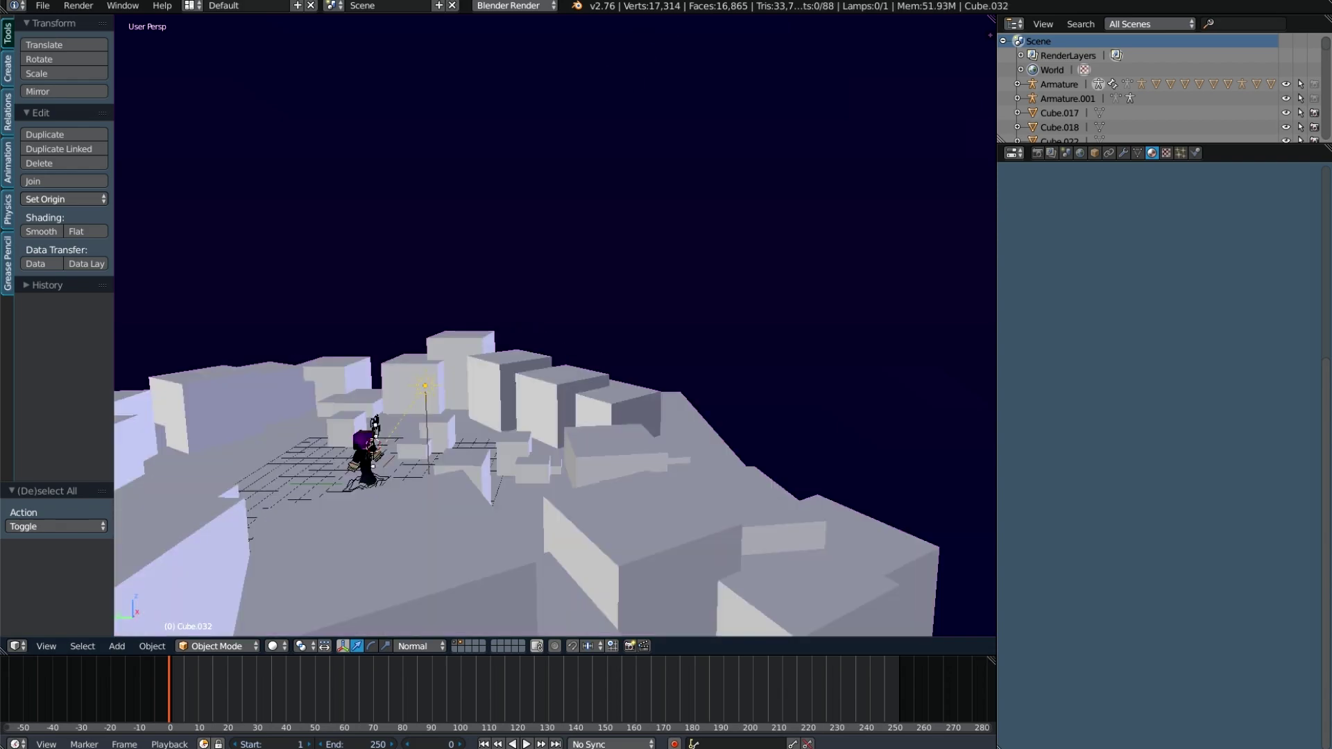
pyautogui.moveTo(555, 326); pyautogui.dragTo(527, 306, button='middle')
pyautogui.click(42, 6)
pyautogui.press('Escape')
pyautogui.moveTo(555, 417)
pyautogui.mouseDown(button='middle')
pyautogui.moveTo(556, 347)
pyautogui.moveTo(555, 451)
pyautogui.moveTo(541, 444)
pyautogui.mouseUp(button='middle')
# - Check the moon in Rendered preview from ground level, then return to Solid shading
pyautogui.click(276, 646)
pyautogui.click(298, 549)
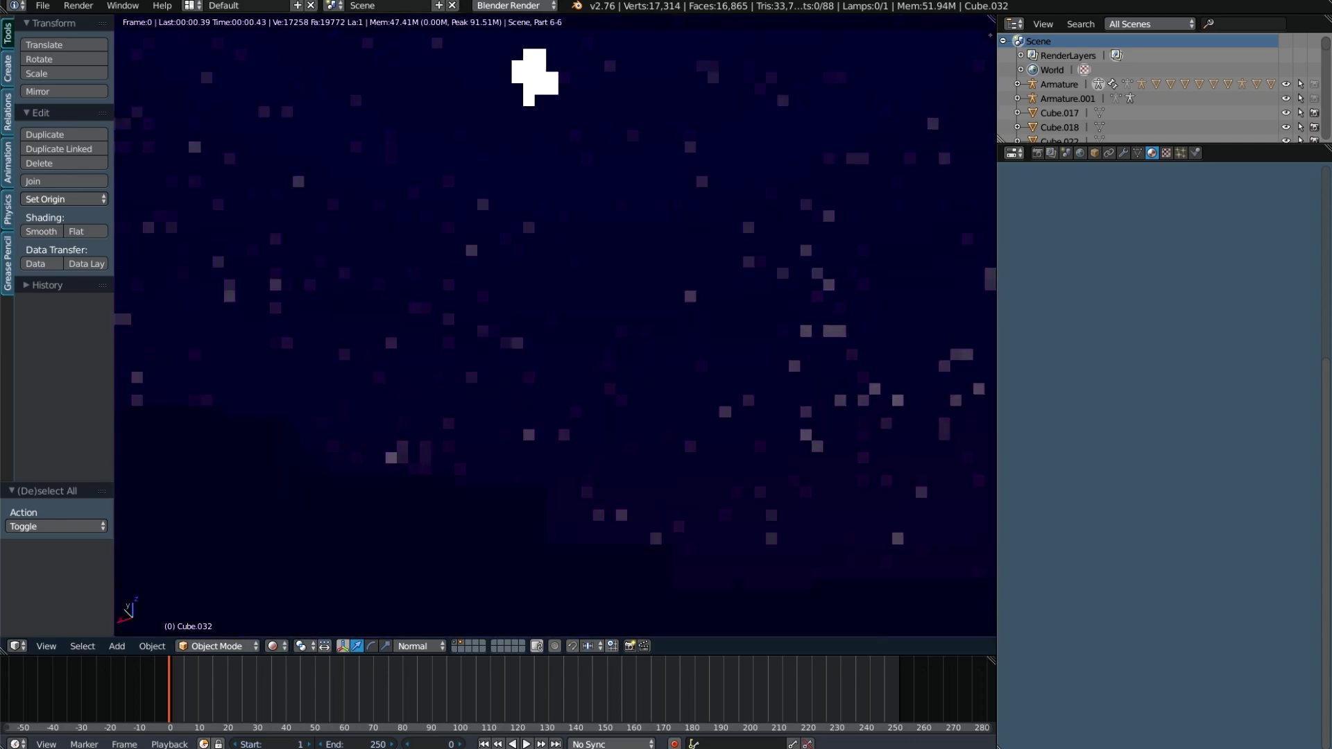
pyautogui.moveTo(315, 486); pyautogui.dragTo(315, 507, button='middle')
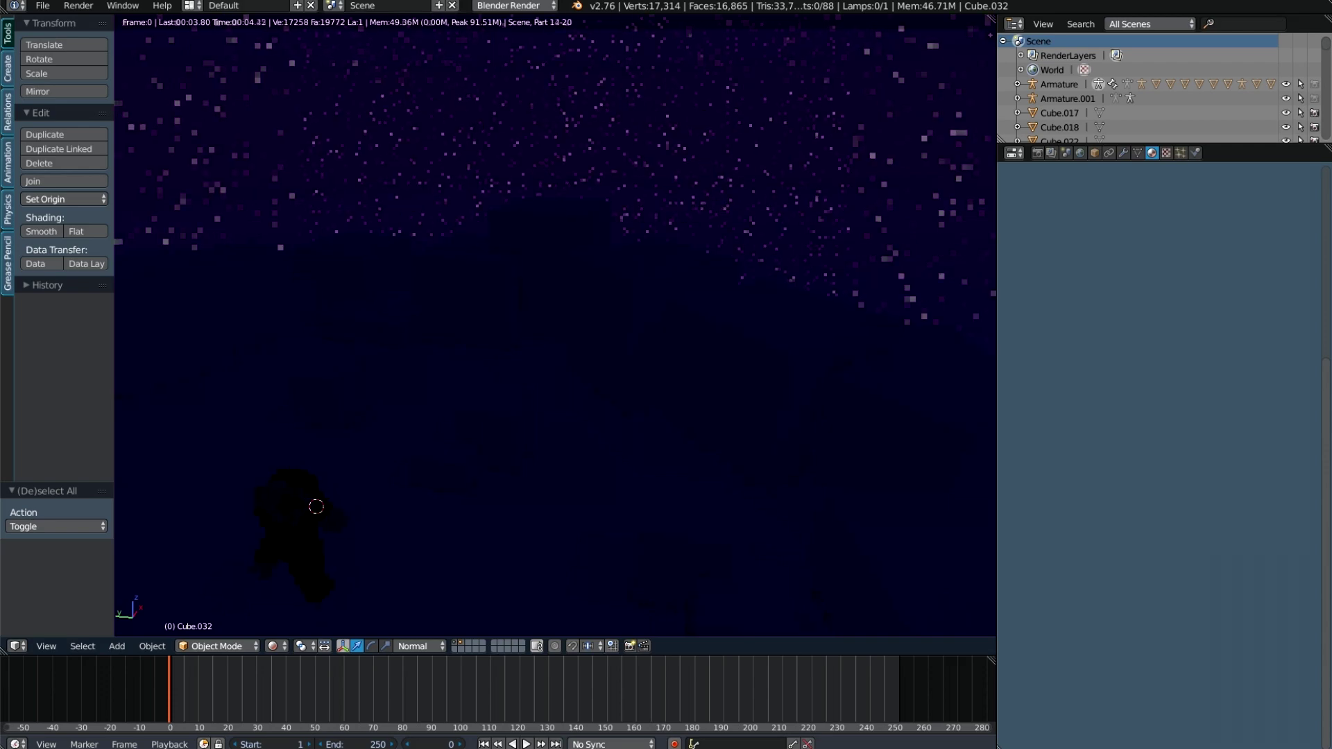
pyautogui.click(277, 646)
pyautogui.click(295, 597)
pyautogui.moveTo(295, 597); pyautogui.dragTo(388, 527, button='middle')
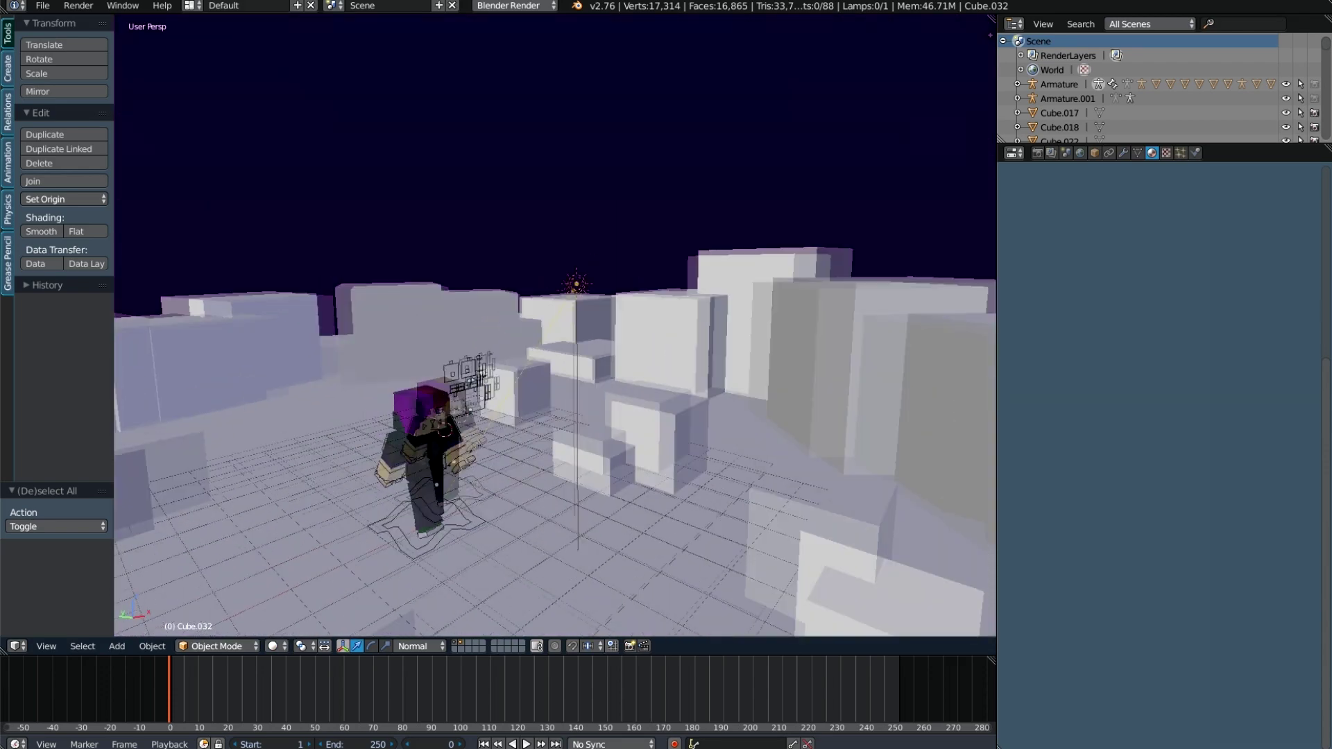
pyautogui.click(42, 6)
pyautogui.moveTo(388, 527)
pyautogui.mouseDown(button='middle')
pyautogui.moveTo(389, 451)
pyautogui.moveTo(527, 416)
pyautogui.moveTo(680, 438)
pyautogui.mouseUp(button='middle')
pyautogui.moveTo(523, 442)
pyautogui.mouseDown(button='middle')
pyautogui.moveTo(500, 434)
pyautogui.moveTo(542, 467)
pyautogui.mouseUp(button='middle')
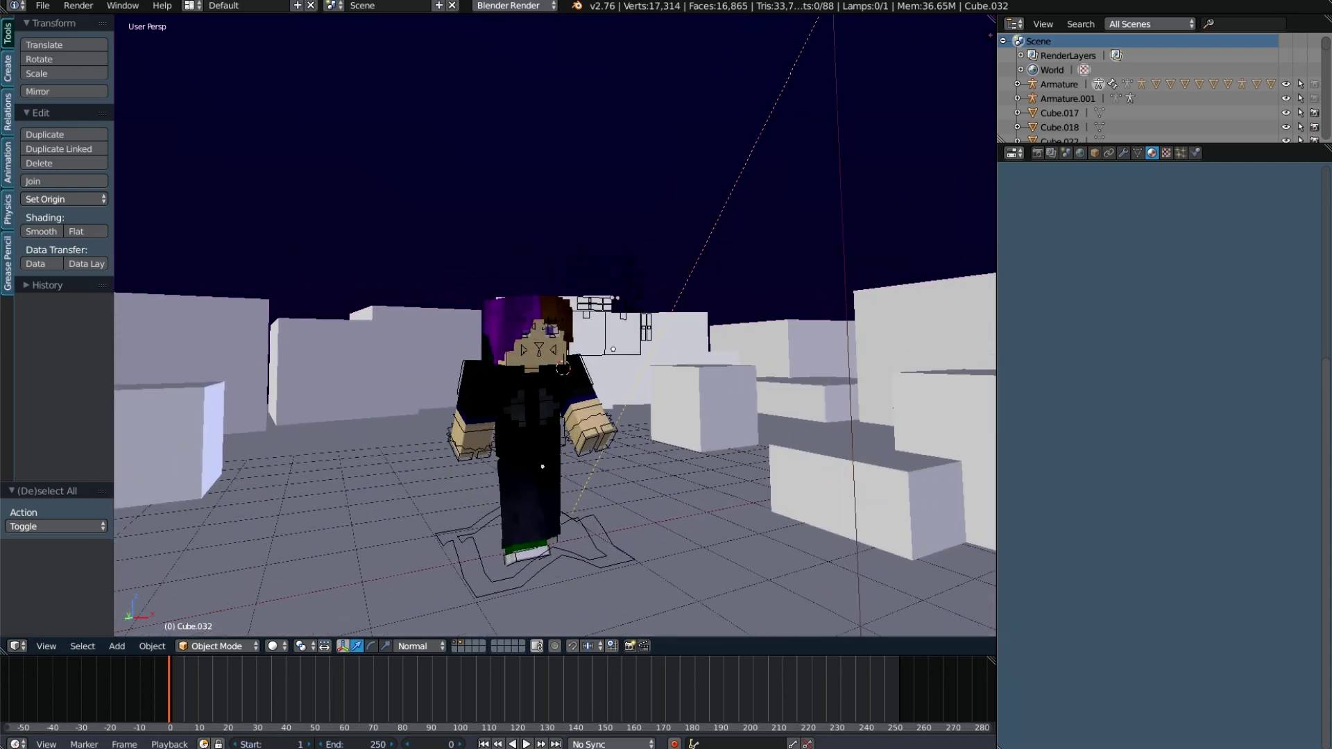
pyautogui.moveTo(543, 467)
pyautogui.mouseDown(button='middle')
pyautogui.moveTo(489, 511)
pyautogui.moveTo(534, 375)
pyautogui.moveTo(544, 401)
pyautogui.mouseUp(button='middle')
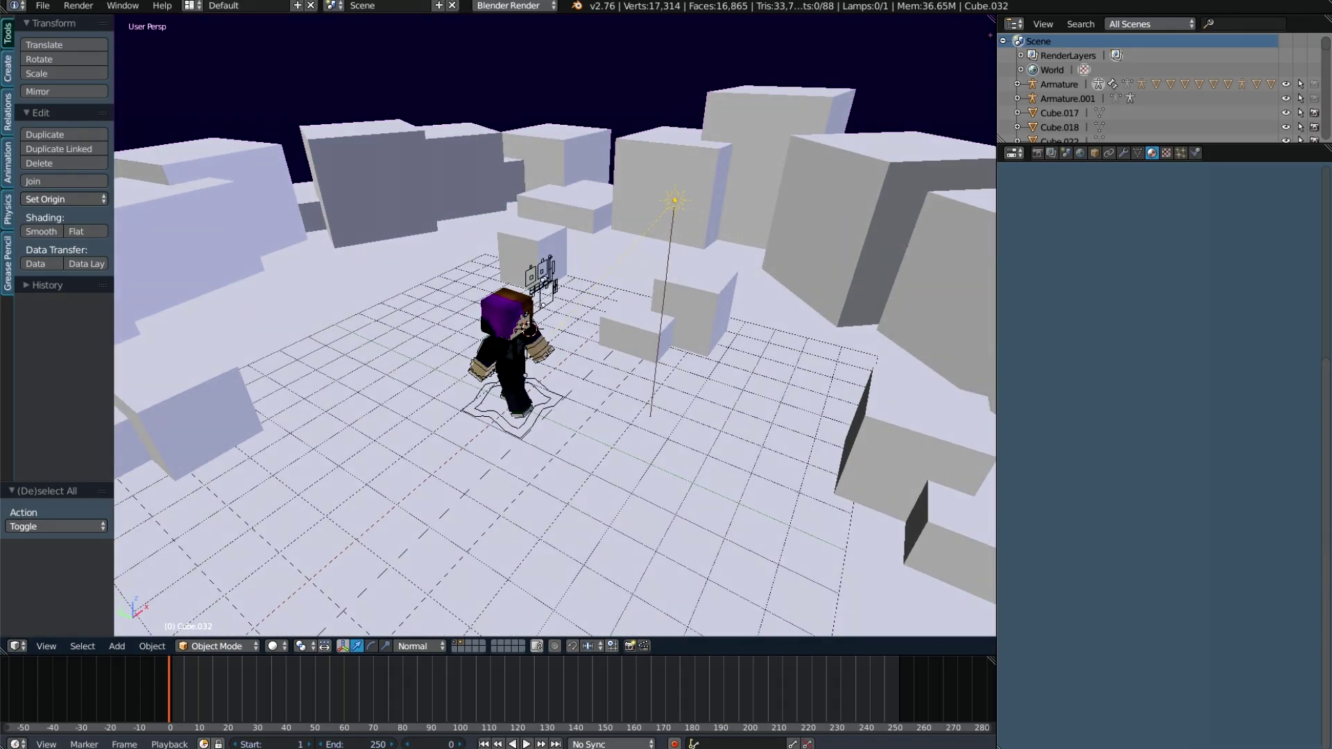